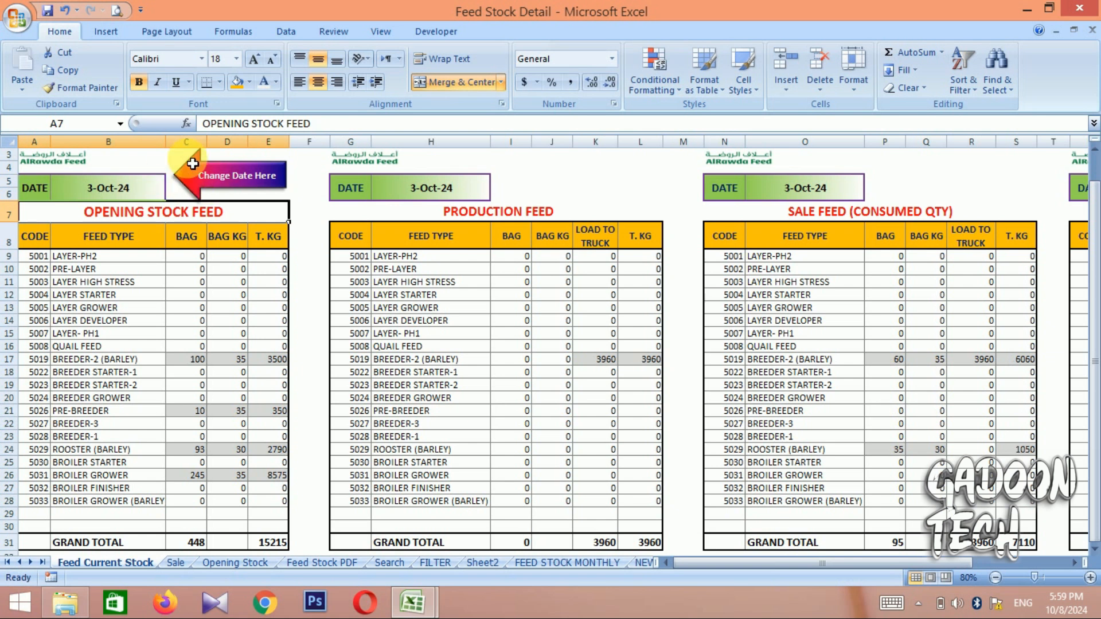
Set the report date in the Opening Stock Feed header to =DATE(2024,9,3).
double_click(150, 188)
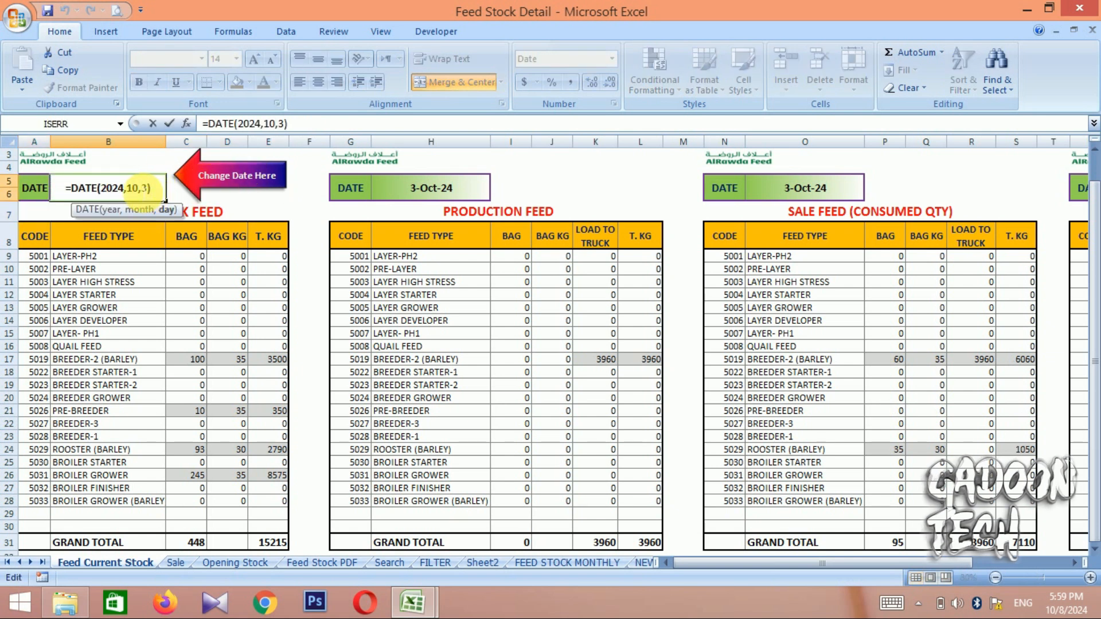
key("BackSpace")
key("BackSpace")
type("9")
key("Return")
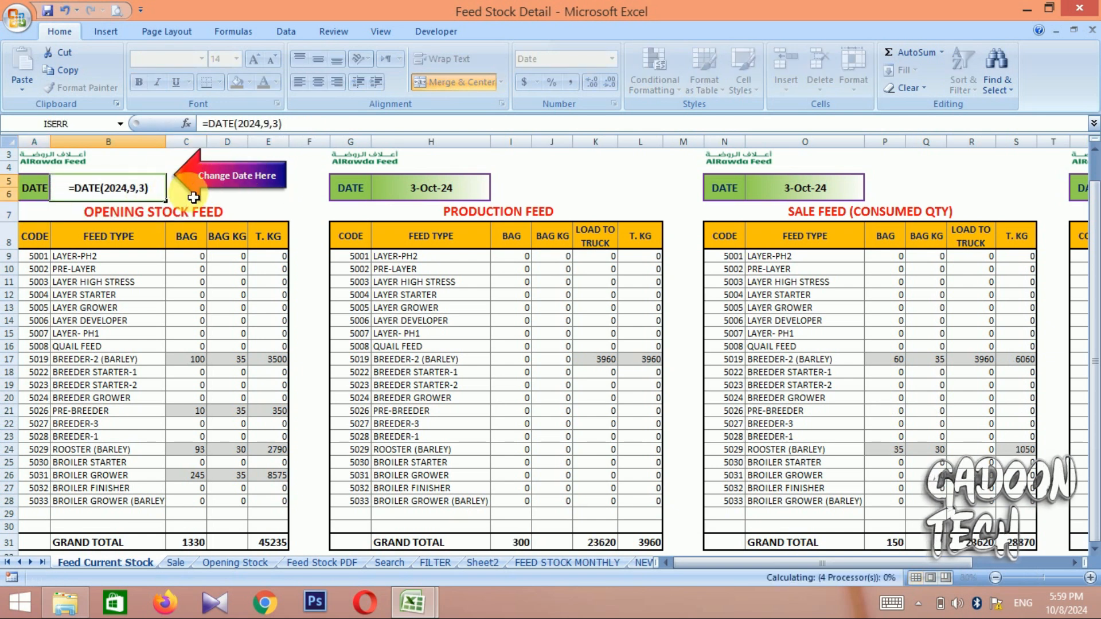
Change the day in the report date formula to 15, giving =DATE(2024,9,15).
double_click(141, 188)
key("BackSpace")
type("15")
key("Return")
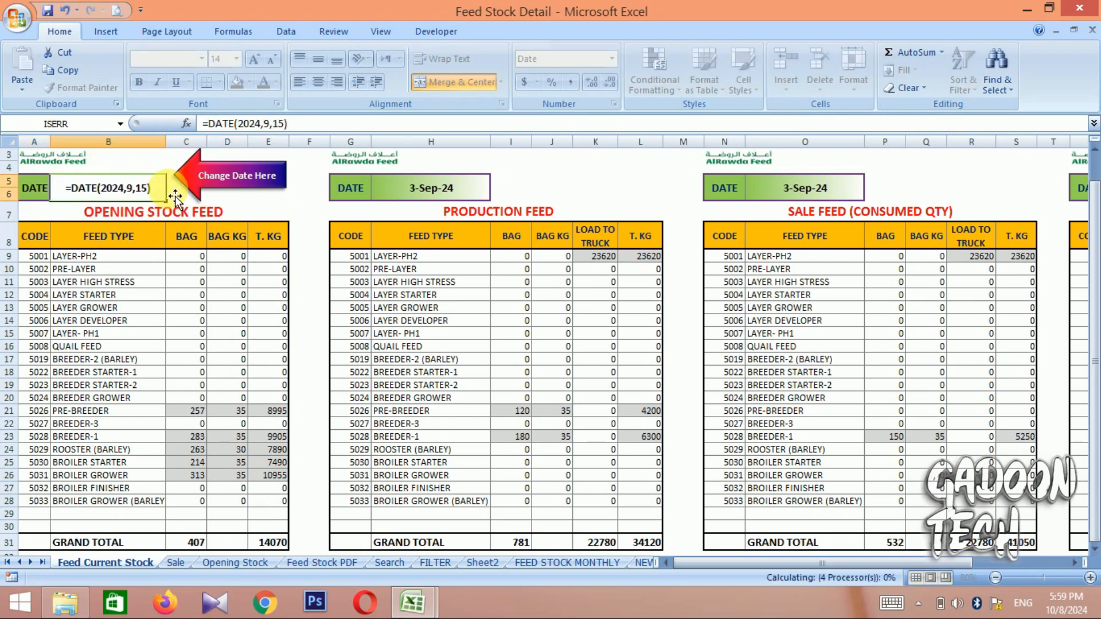
Set the report date formula to =DATE(2024,9,20).
double_click(150, 190)
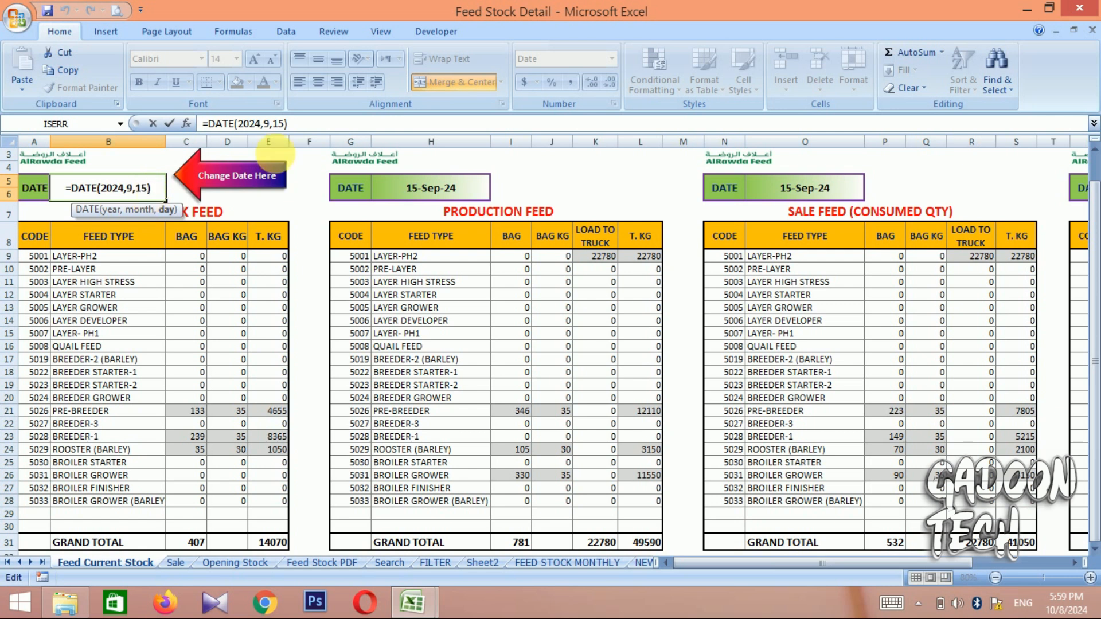
key("BackSpace")
key("BackSpace")
type("20")
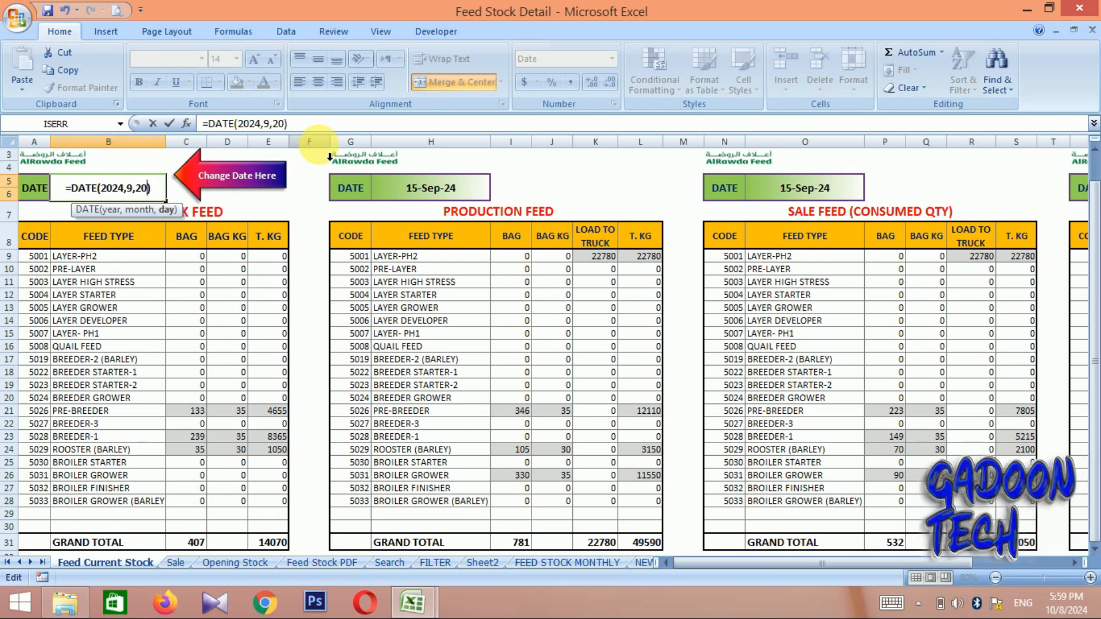
key("Return")
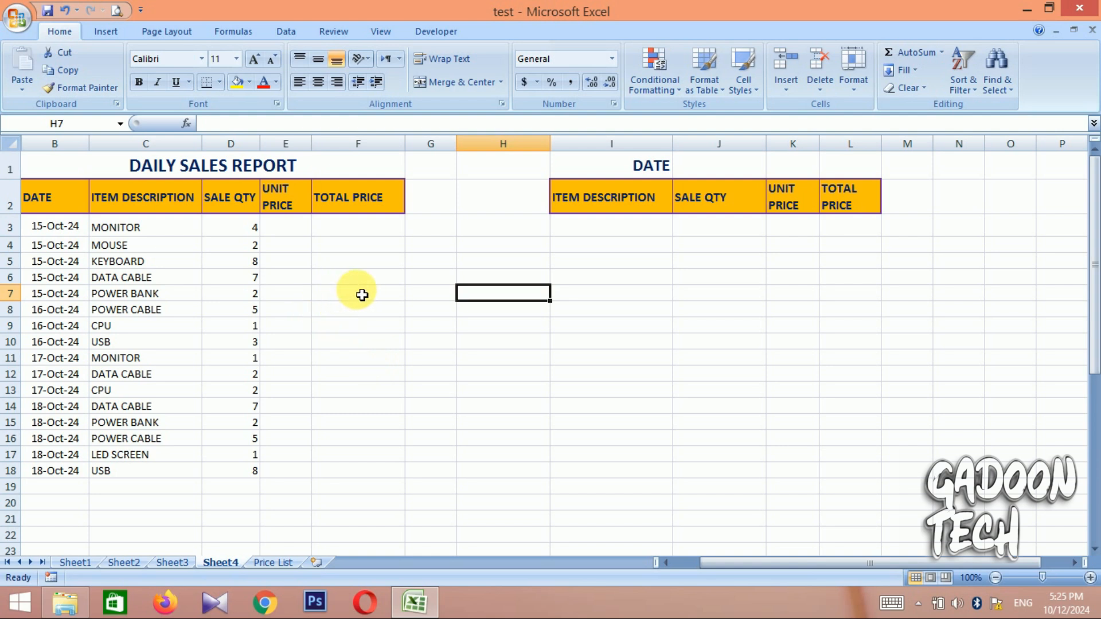
Review the item descriptions in the daily sales report and the items and unit prices on the Price List sheet.
left_click_drag(155, 227, 163, 486)
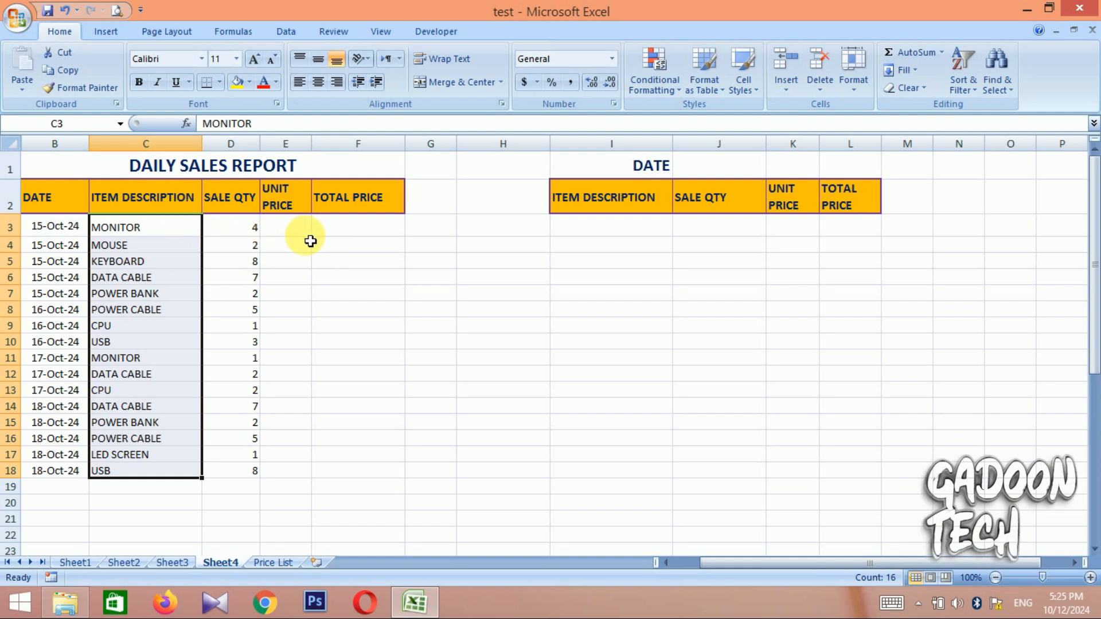
left_click(283, 562)
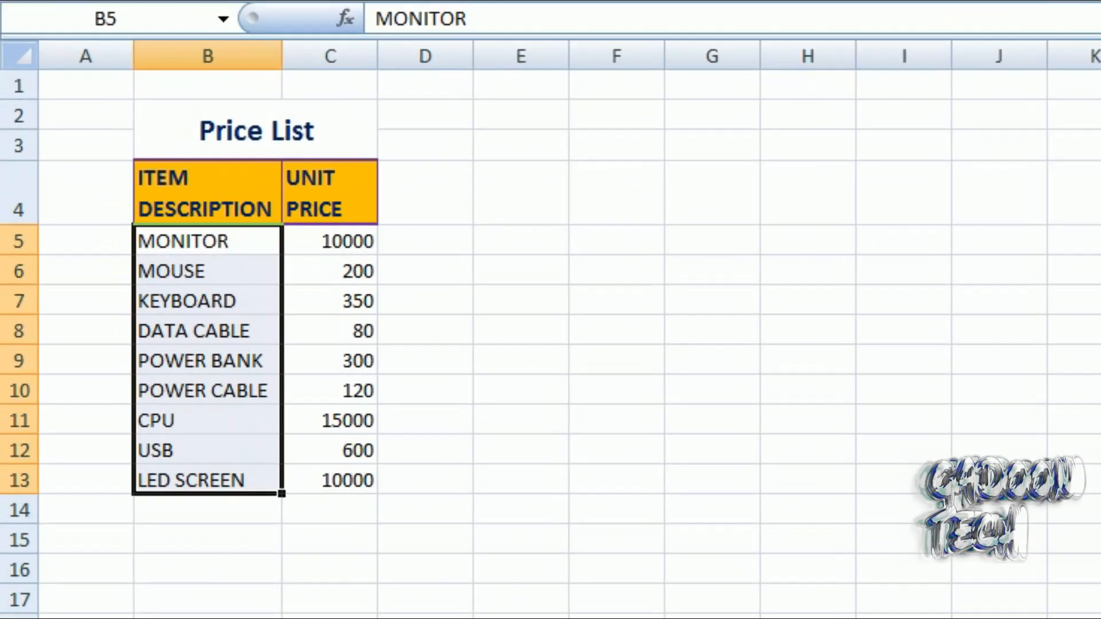
left_click(351, 373)
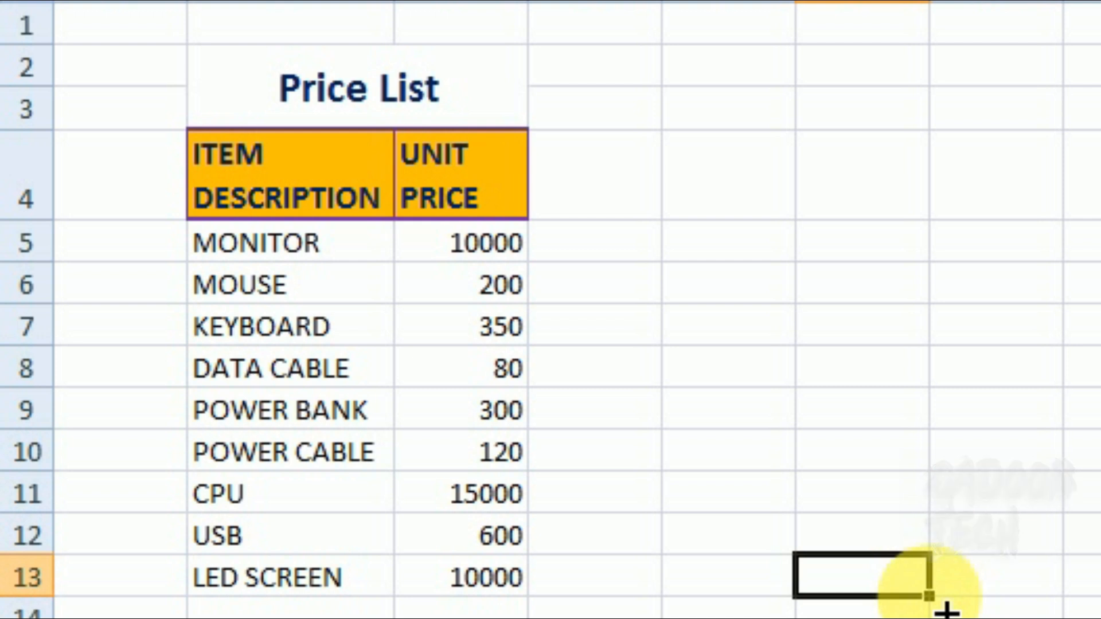
left_click(841, 423)
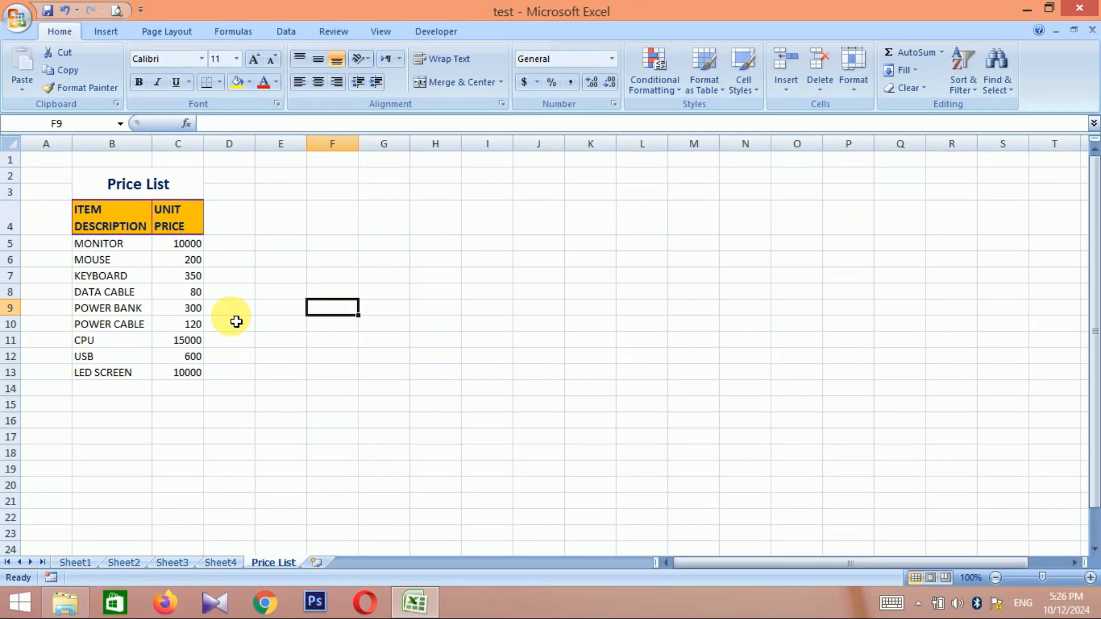
left_click(412, 402)
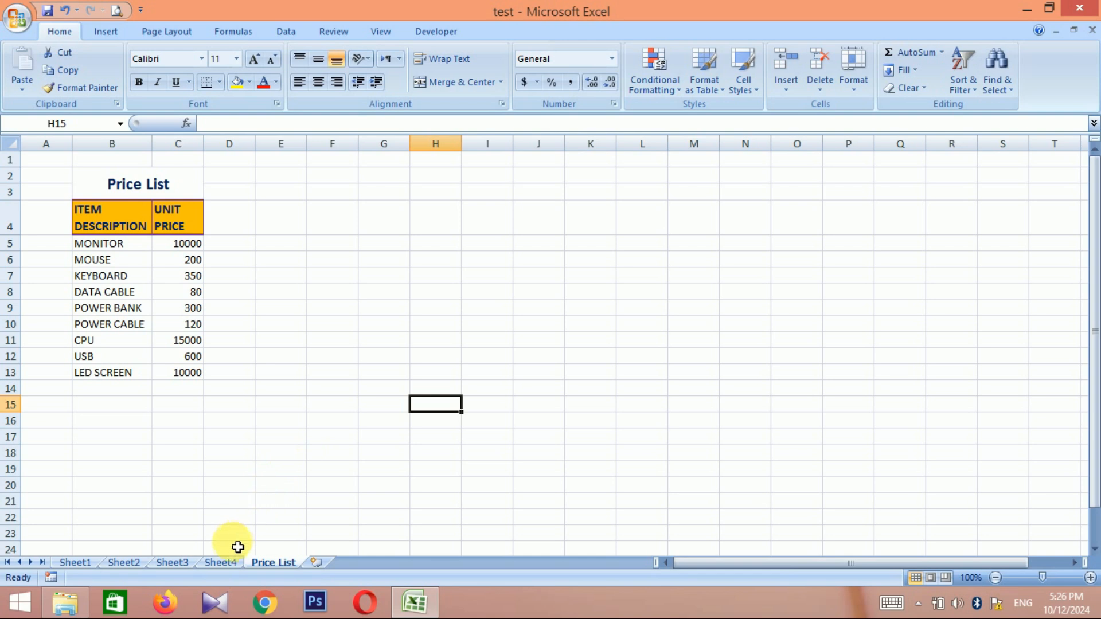
left_click(221, 562)
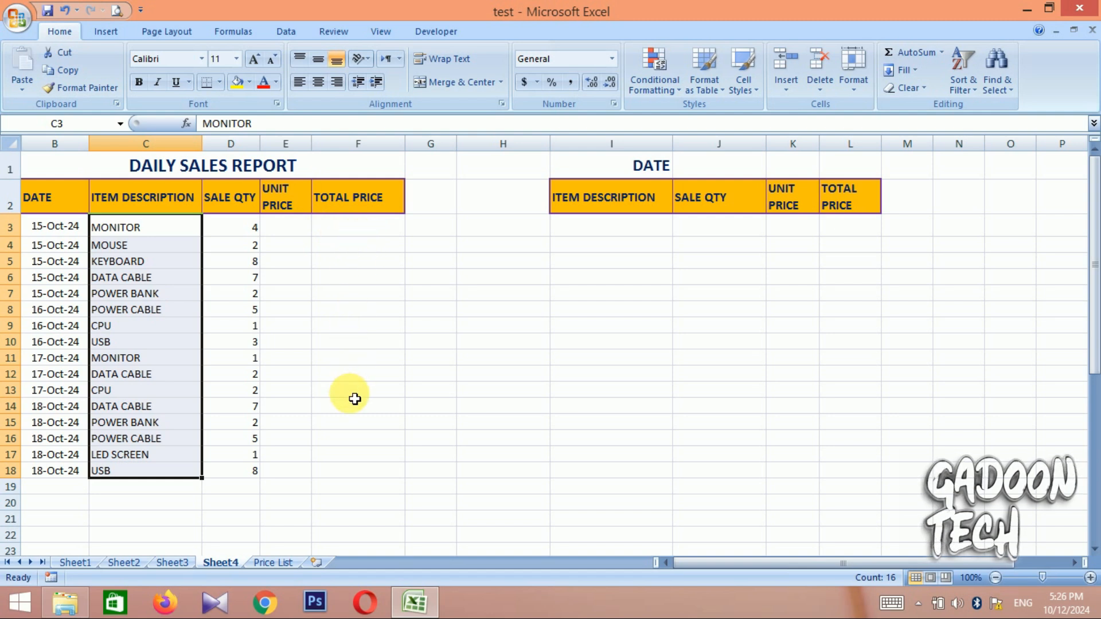
Select the Unit Price cells E3:E18 and begin a VLOOKUP formula with C3 as the lookup value.
left_click(297, 242)
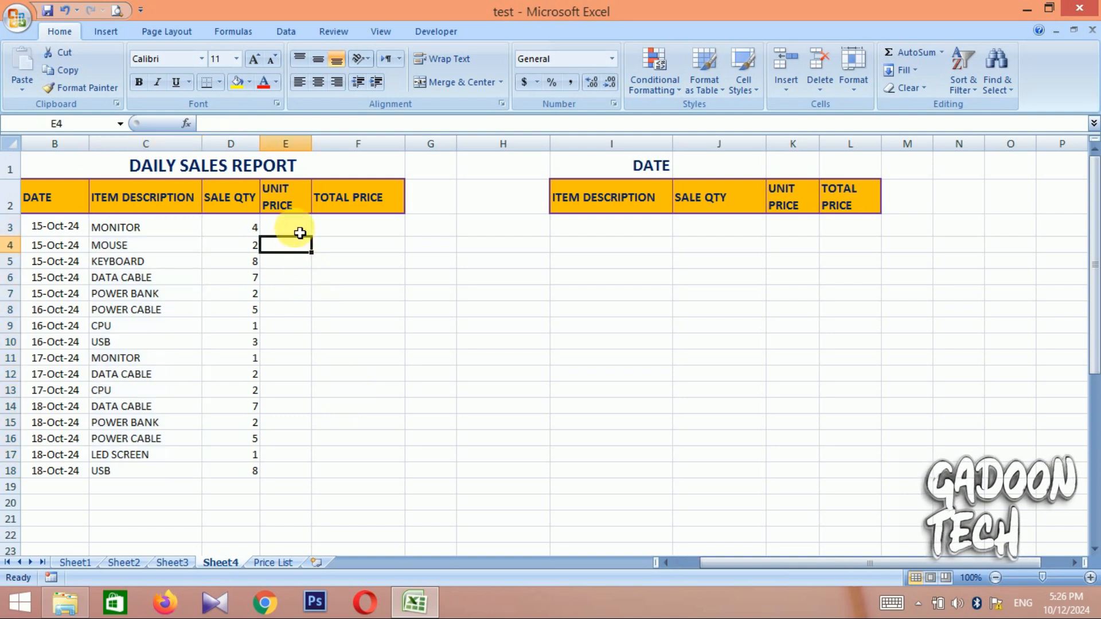
left_click(151, 235)
left_click(285, 235)
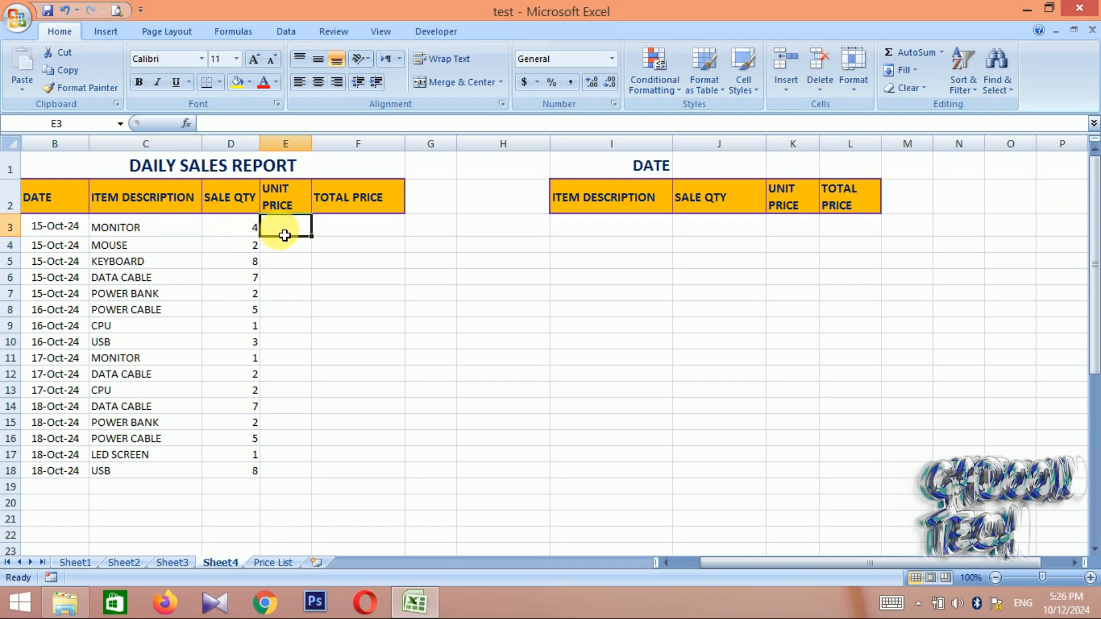
left_click_drag(295, 228, 290, 483)
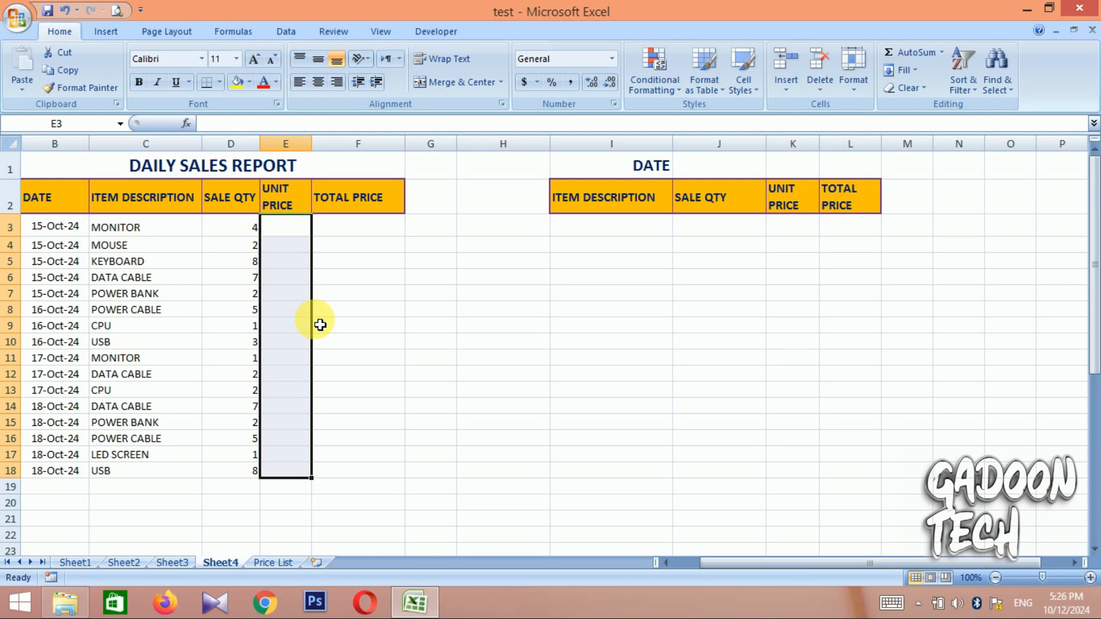
left_click_drag(293, 232, 289, 478)
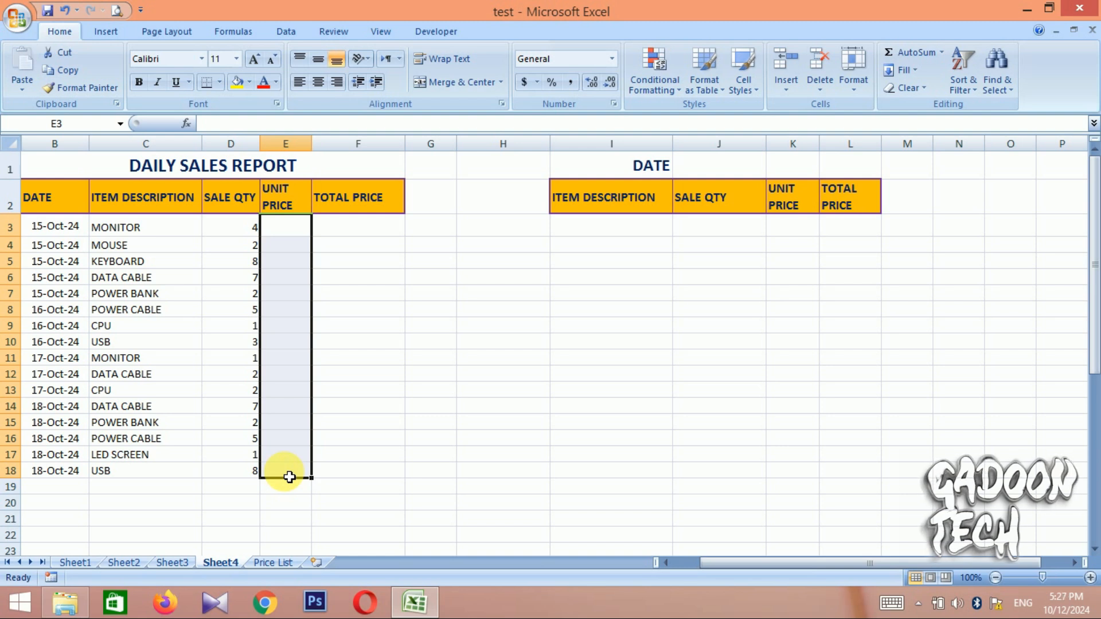
type("=vl")
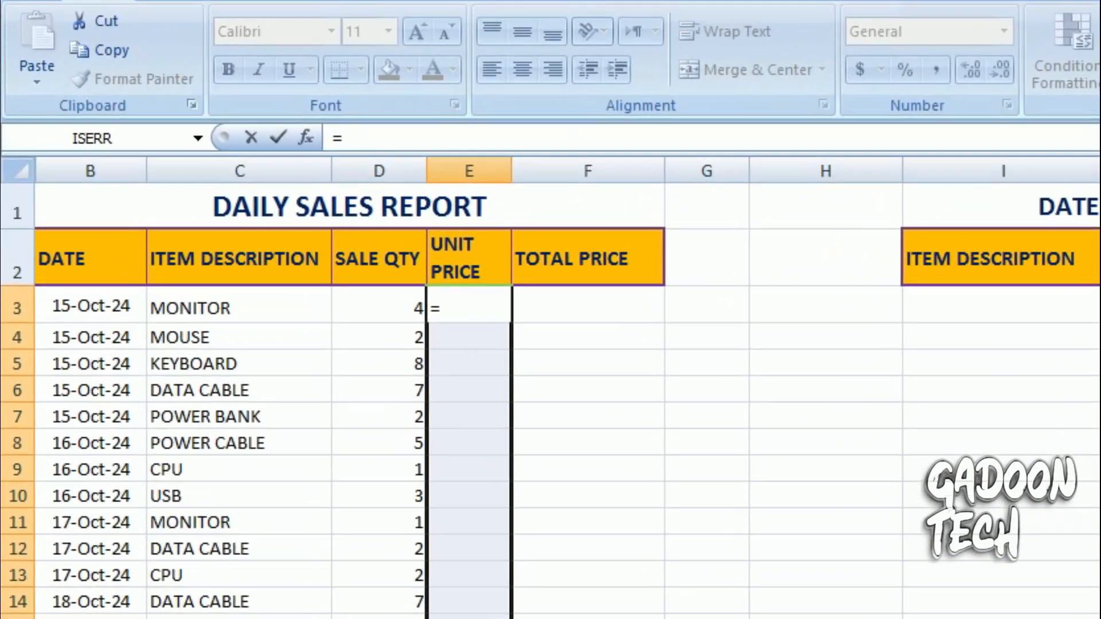
type("o")
key("Tab")
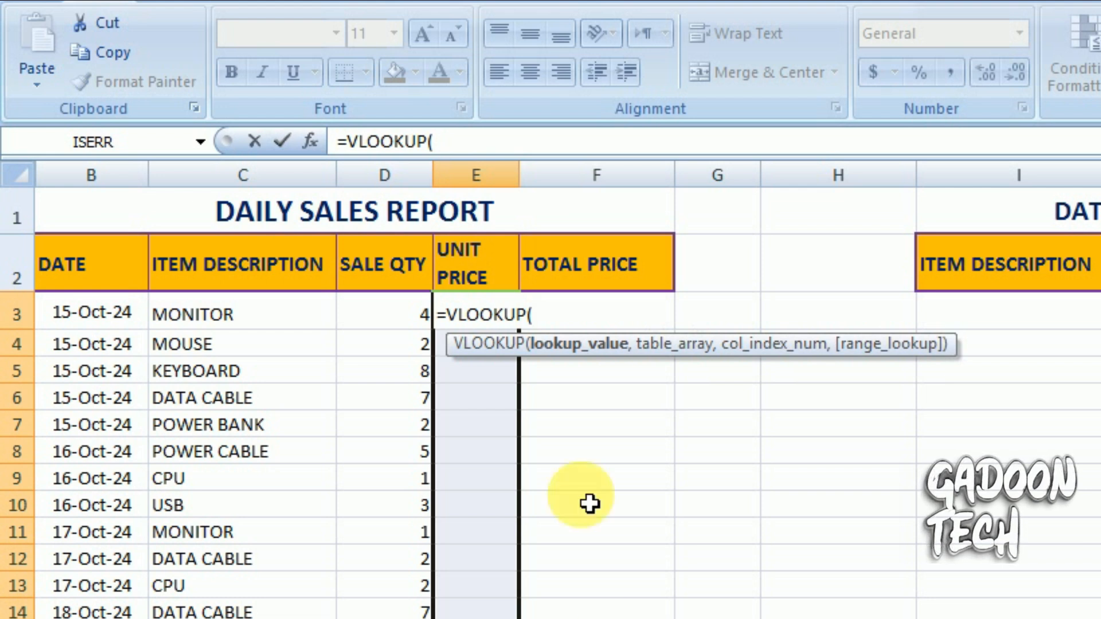
left_click(234, 320)
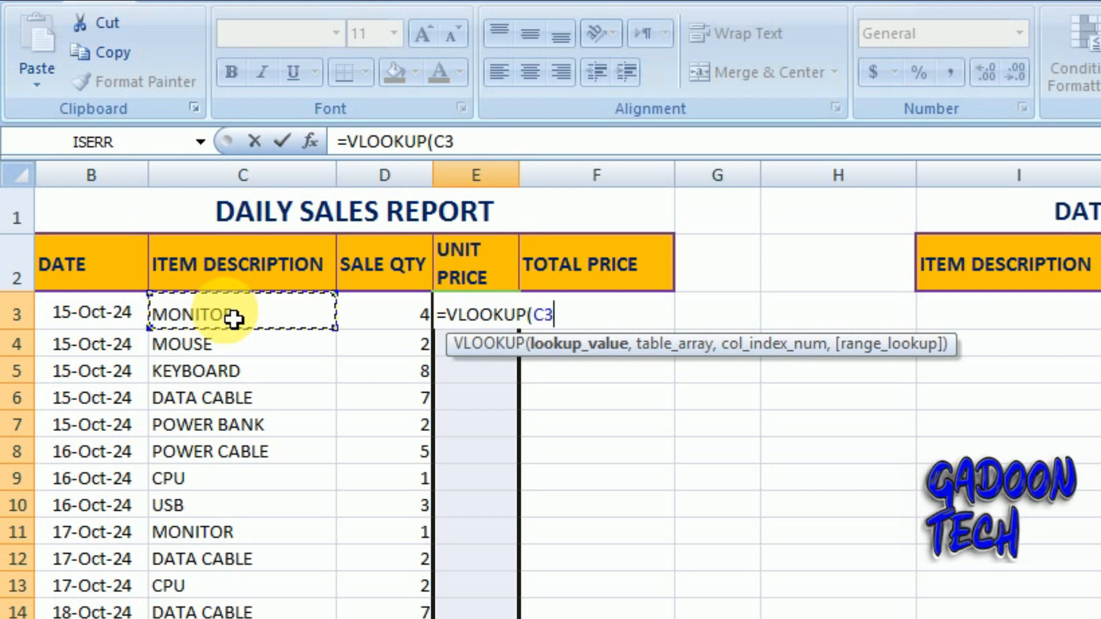
type(",")
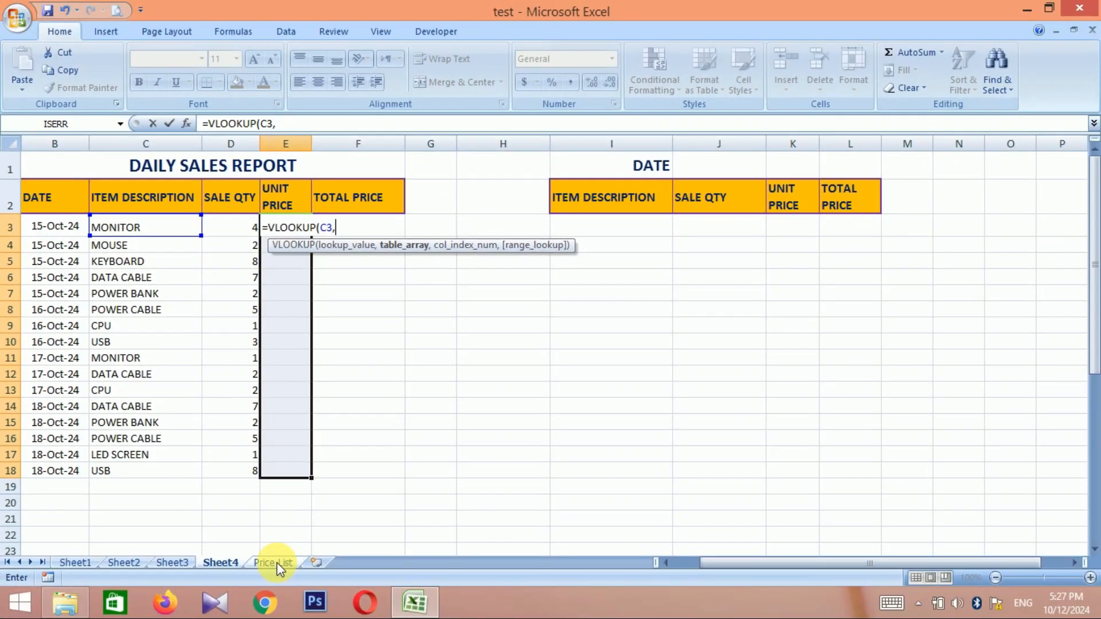
Supply the Price List range B5:C13 as the VLOOKUP table array, locked as $B$5:$C$13.
left_click(276, 564)
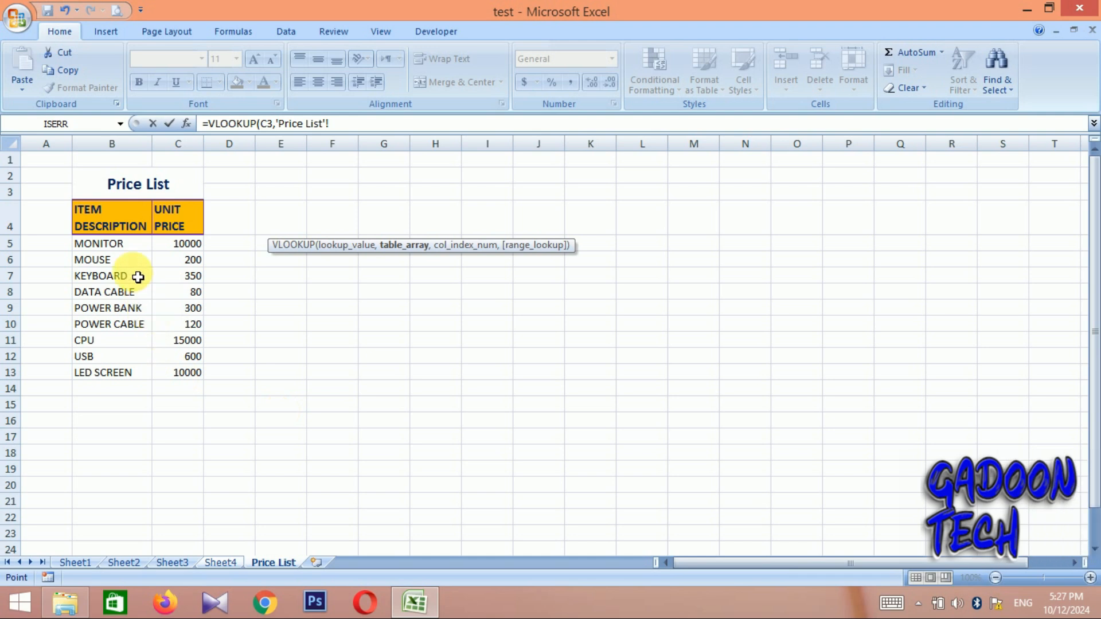
left_click_drag(119, 247, 179, 374)
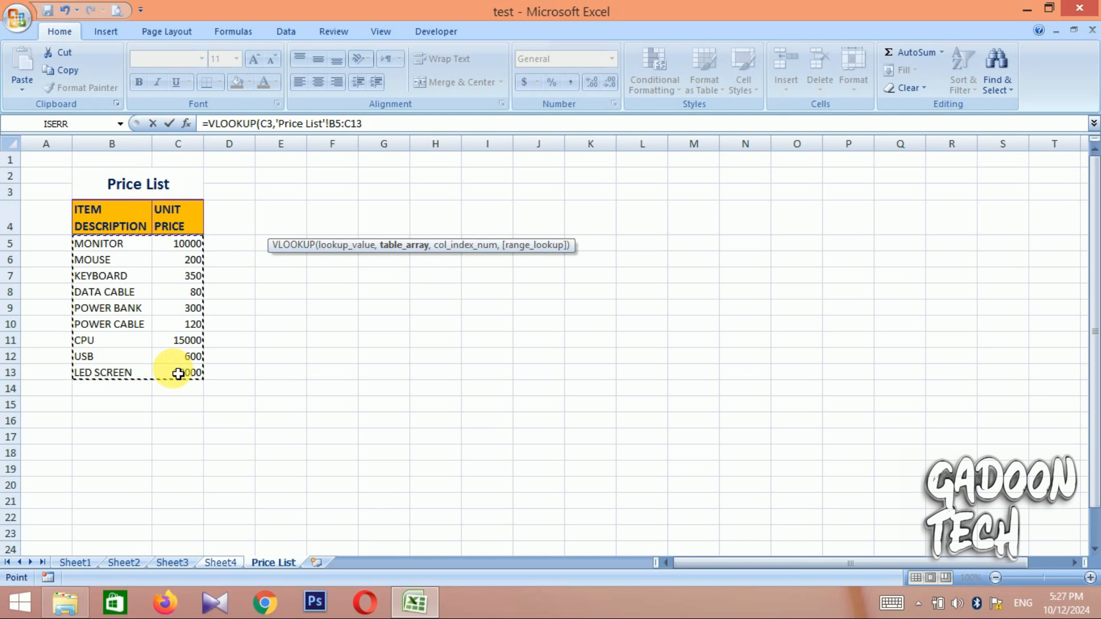
key("F4")
type(",")
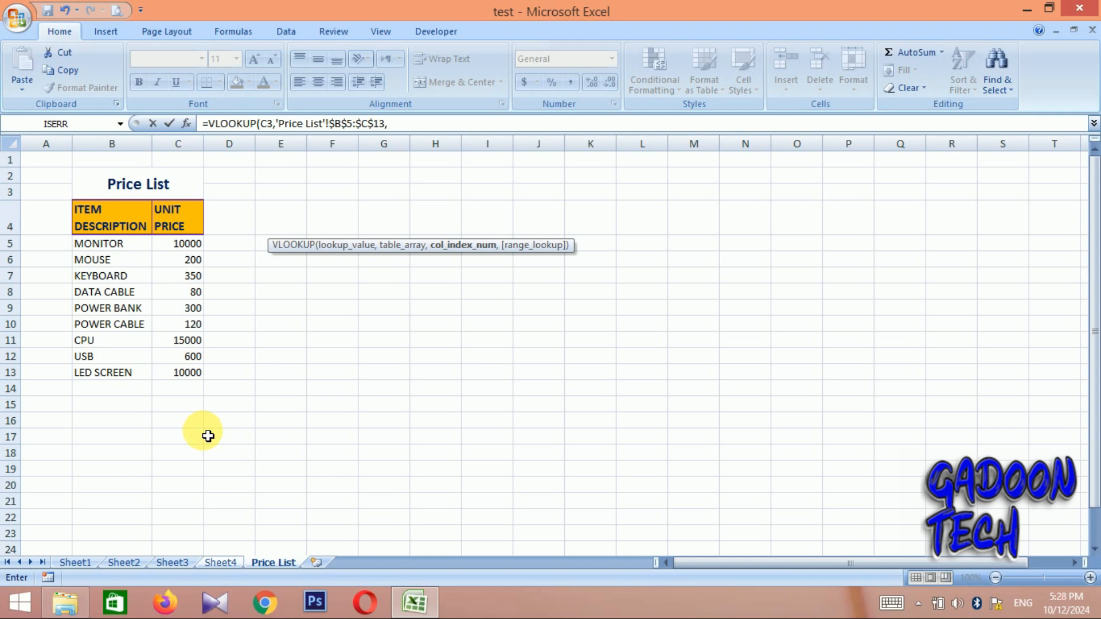
Complete the VLOOKUP formula with column index 2 and exact match 0, and enter it in E3.
type("2")
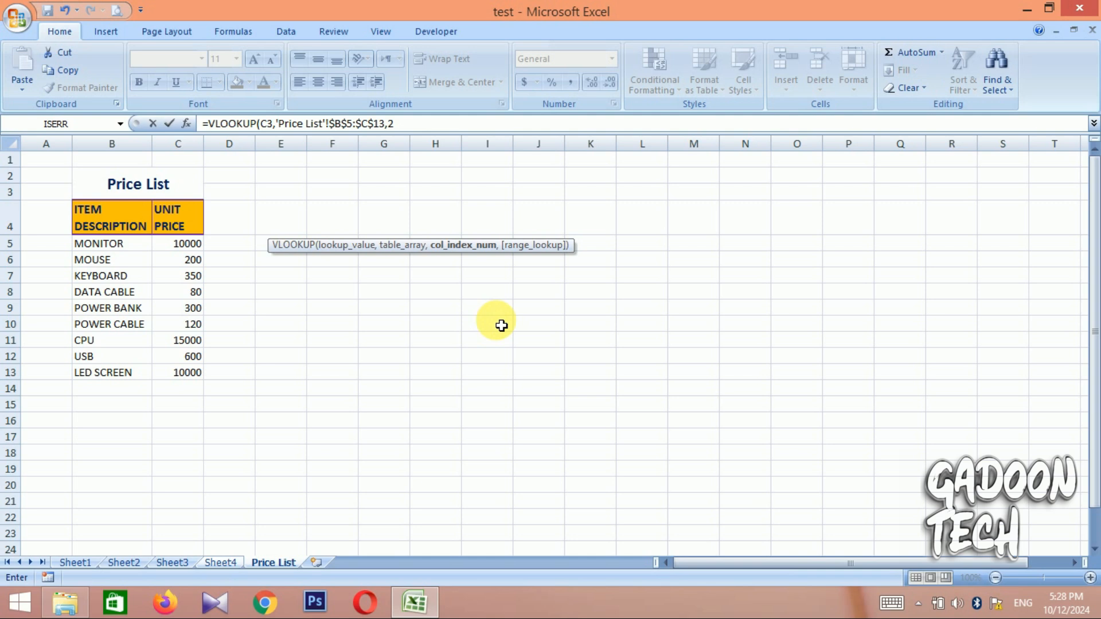
type(",")
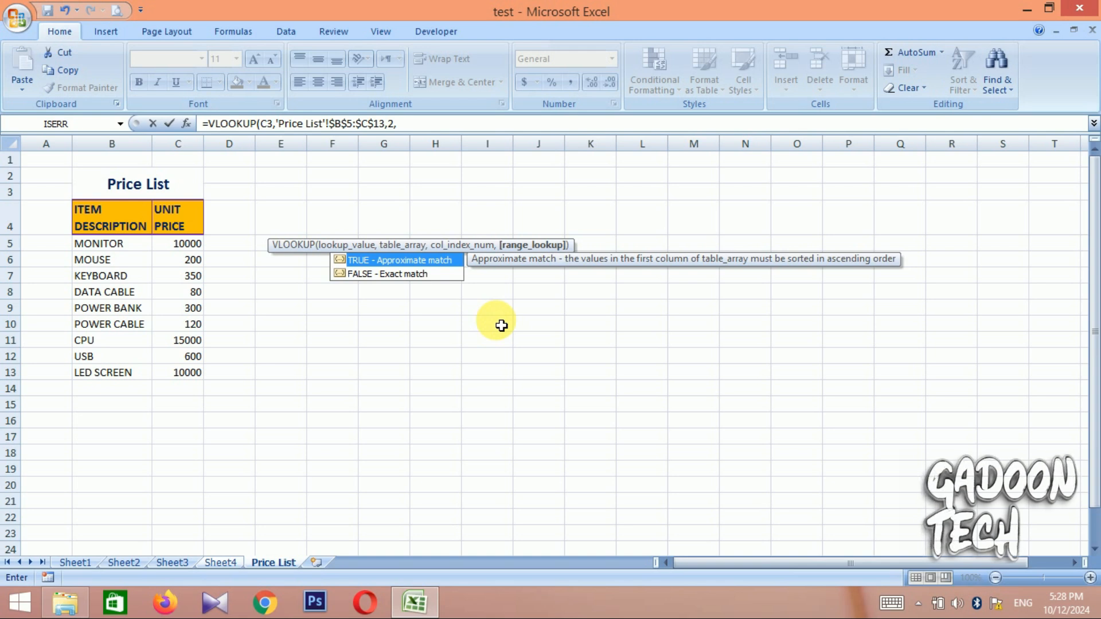
type("0)")
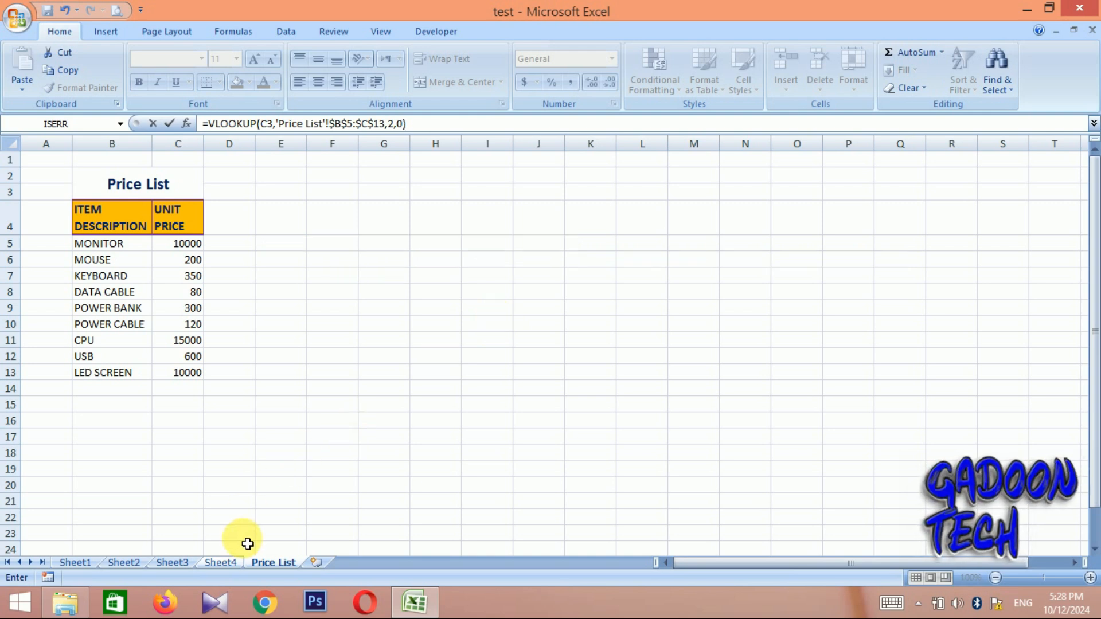
key("Return")
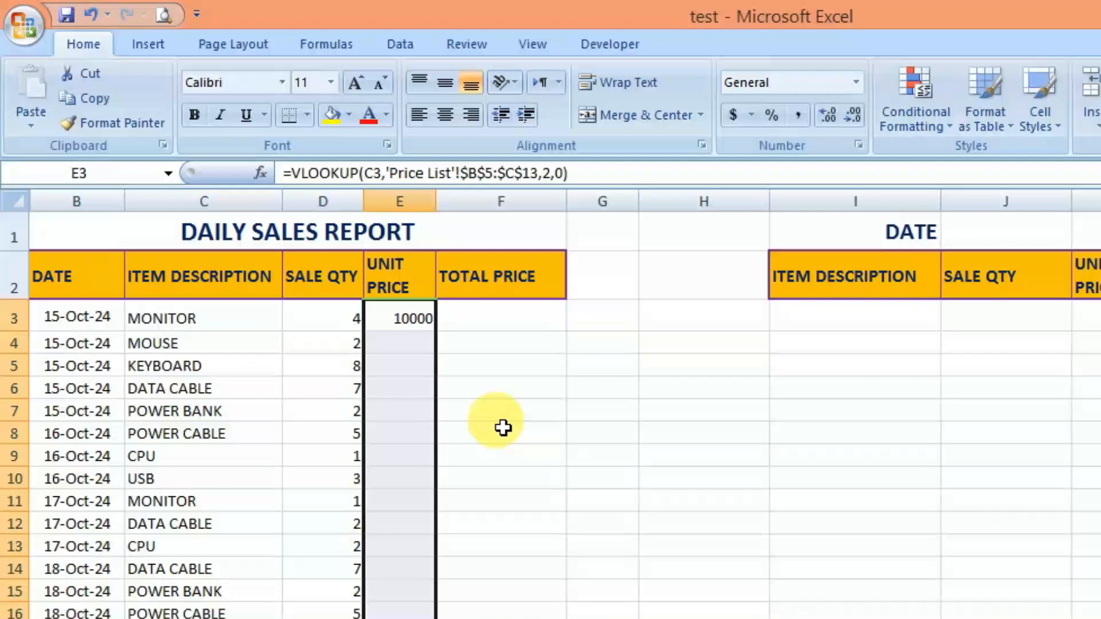
Apply the VLOOKUP formula from E3 to all selected Unit Price cells E3:E18.
left_click(1090, 360)
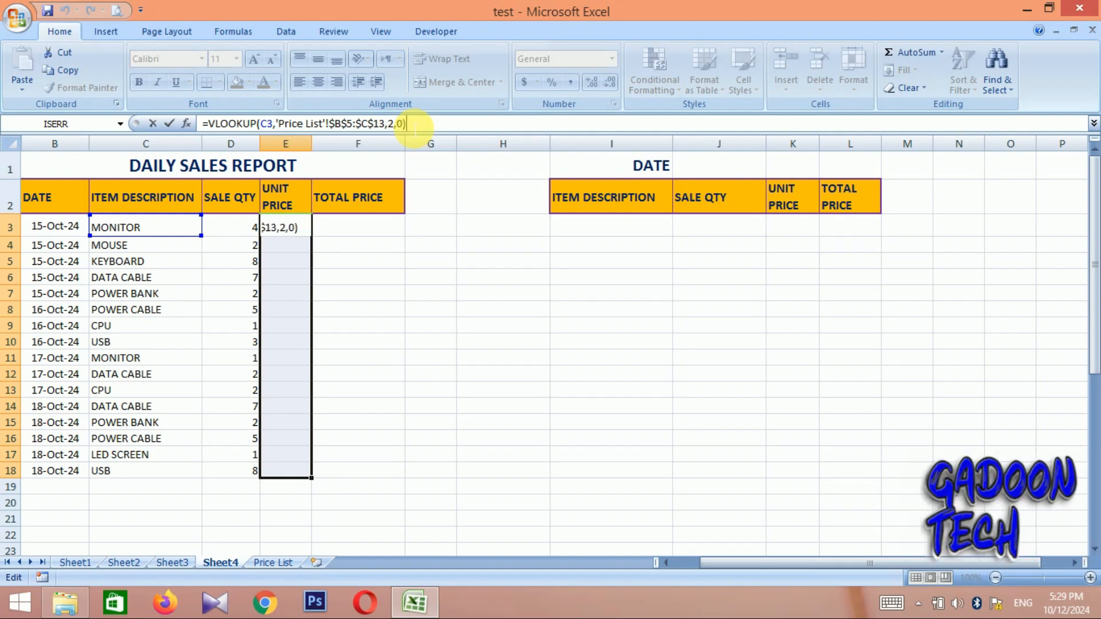
key("ctrl+Return")
left_click(371, 324)
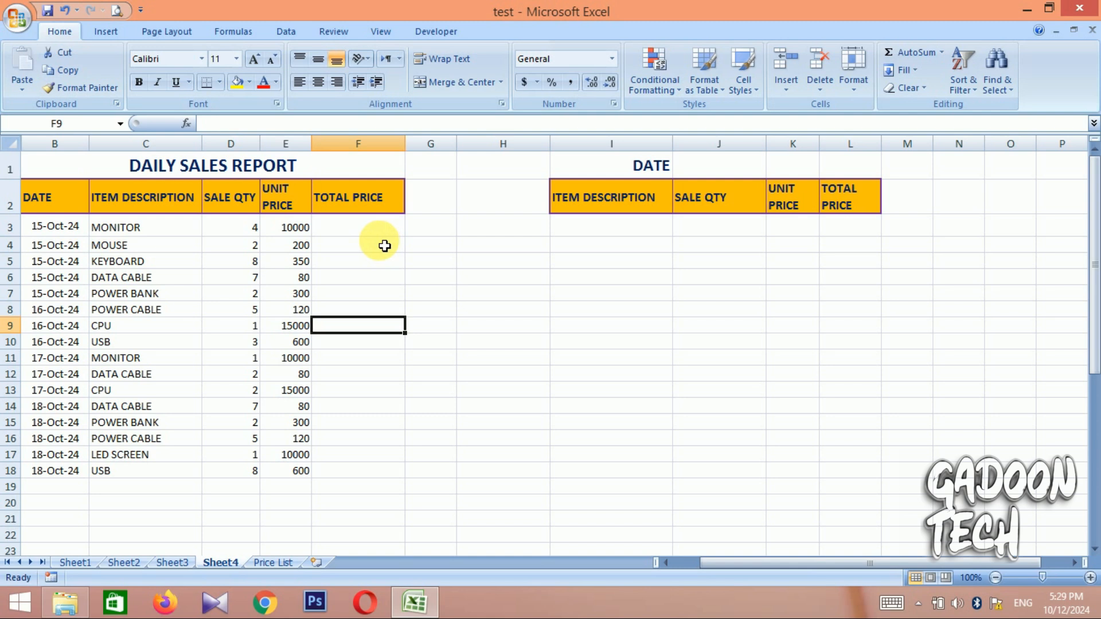
Fill the Total Price cells F3:F18 with the formula =D3*E3, multiplying sale quantity by unit price.
left_click(379, 234)
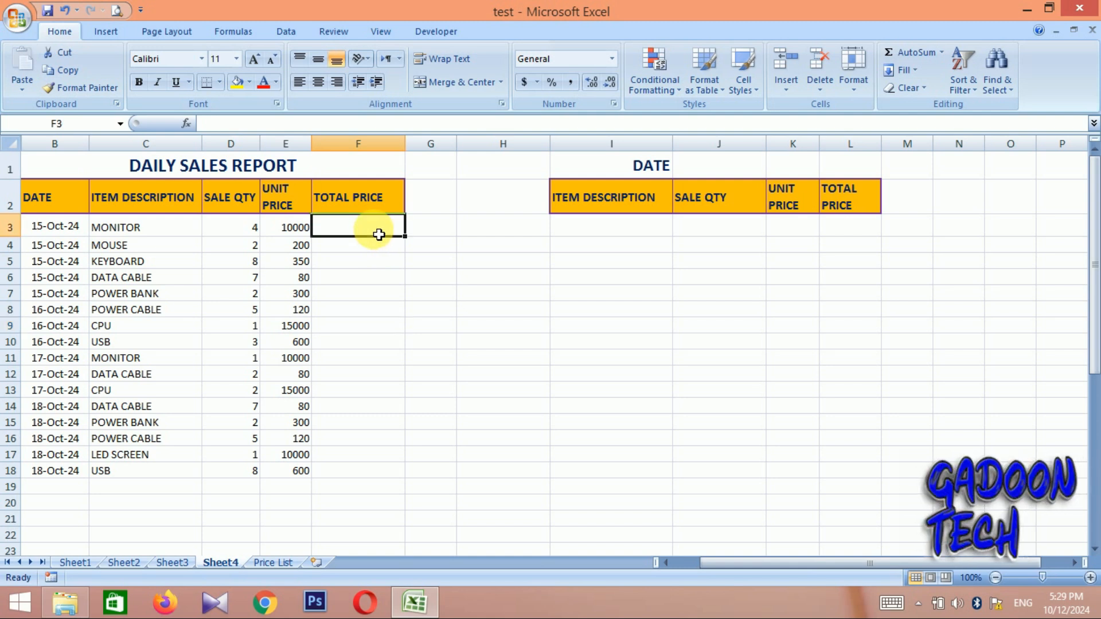
left_click_drag(379, 234, 354, 476)
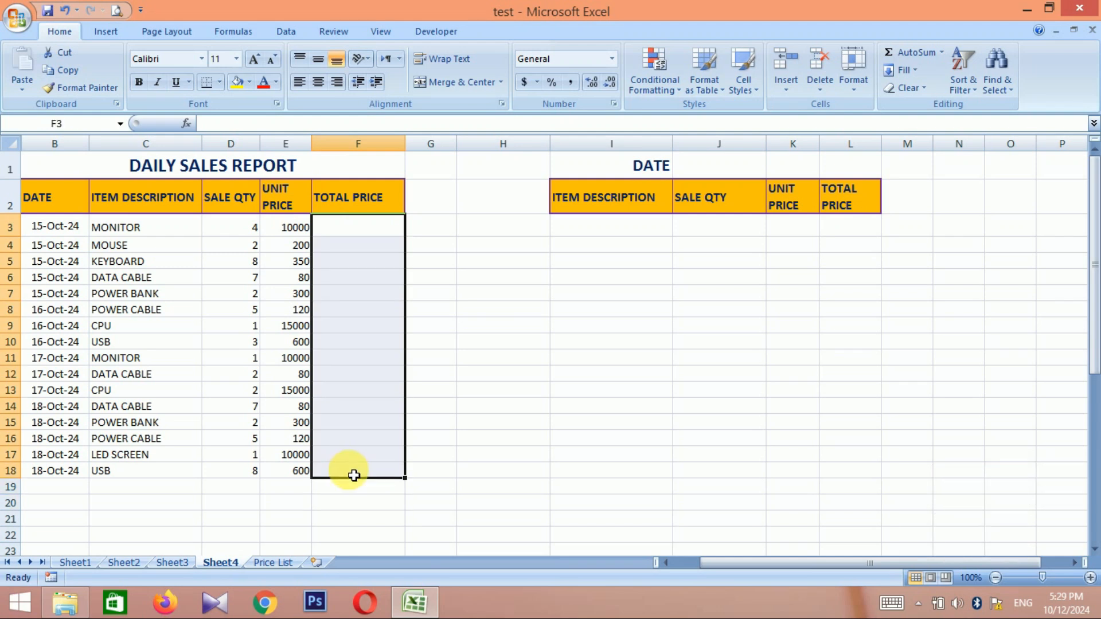
type("=")
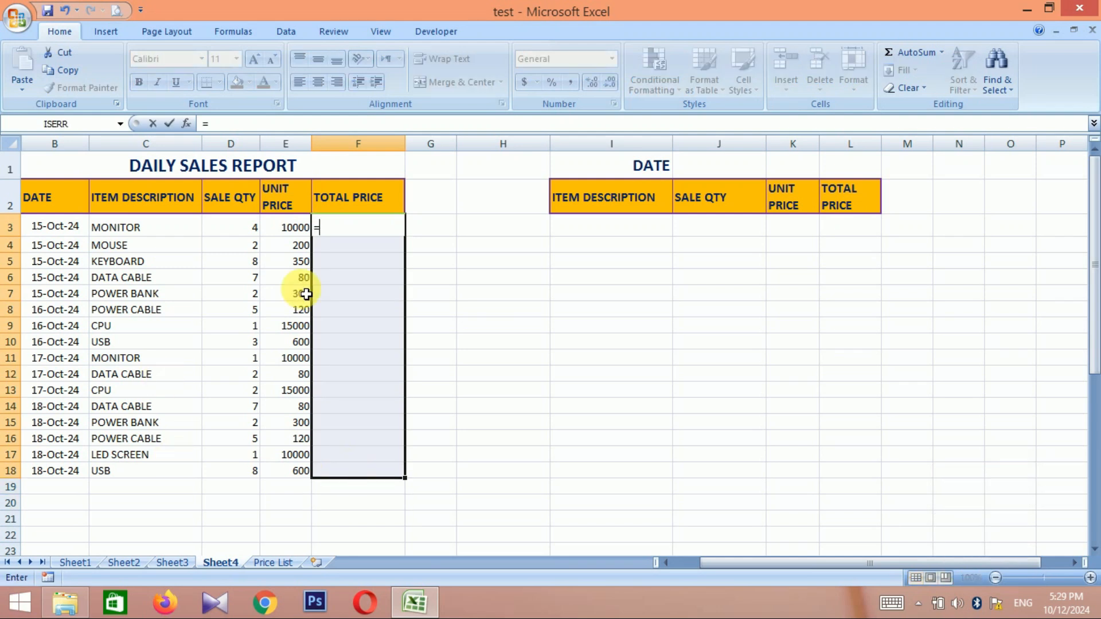
left_click(238, 235)
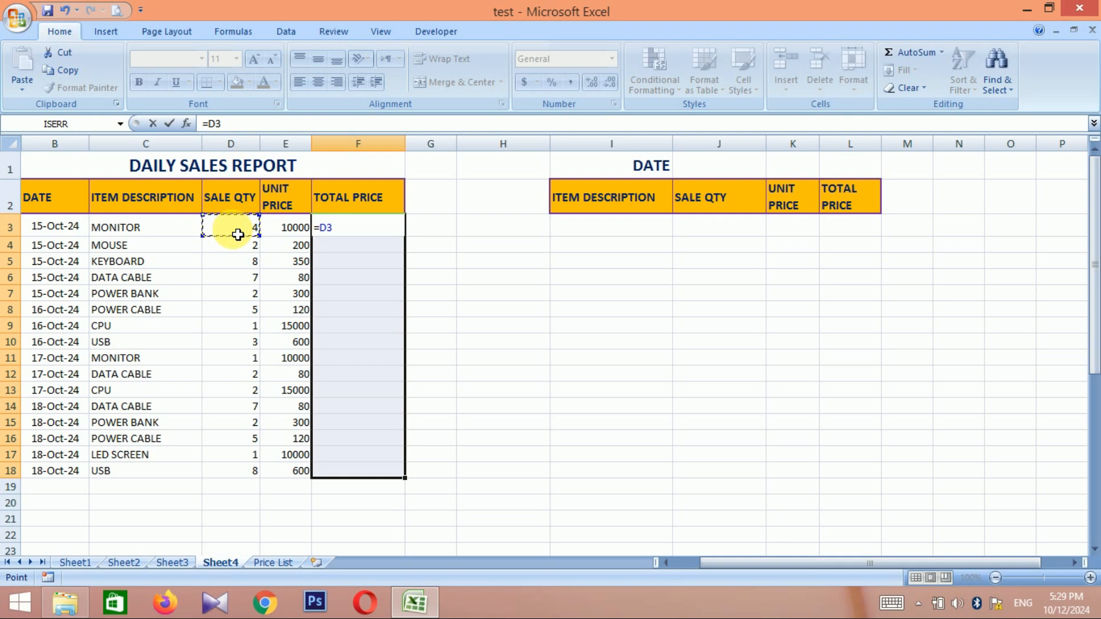
left_click(290, 228)
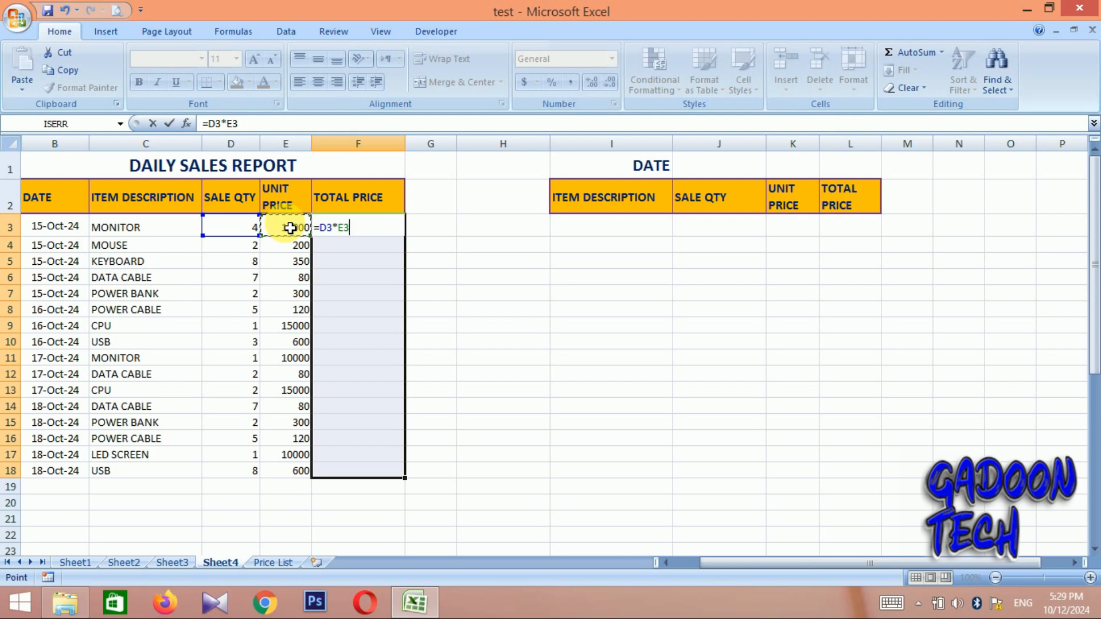
key("ctrl+Return")
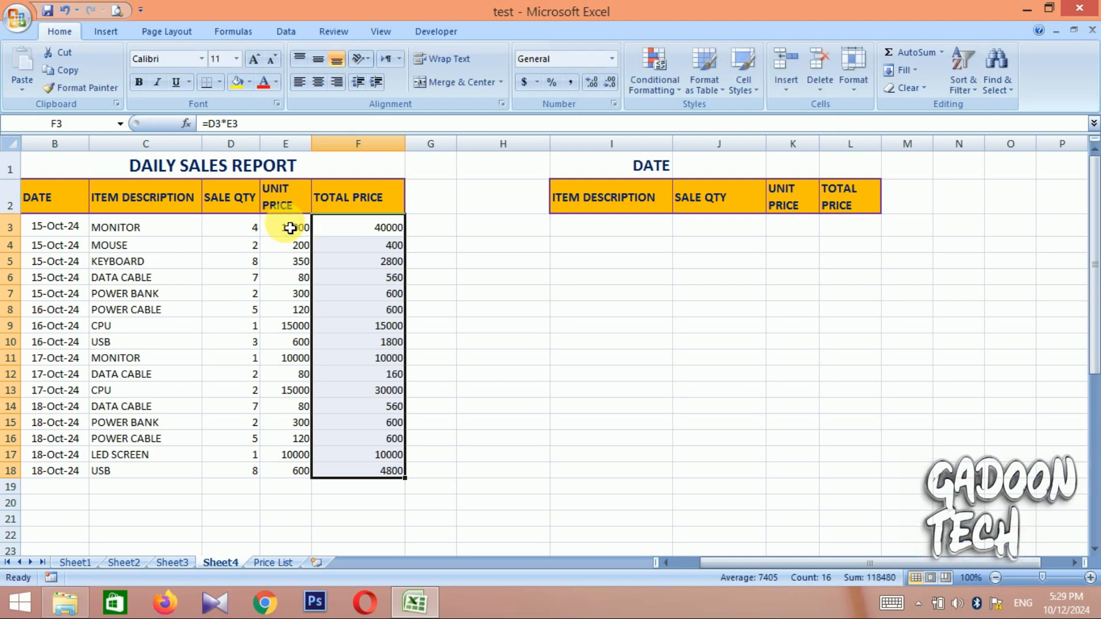
left_click(472, 408)
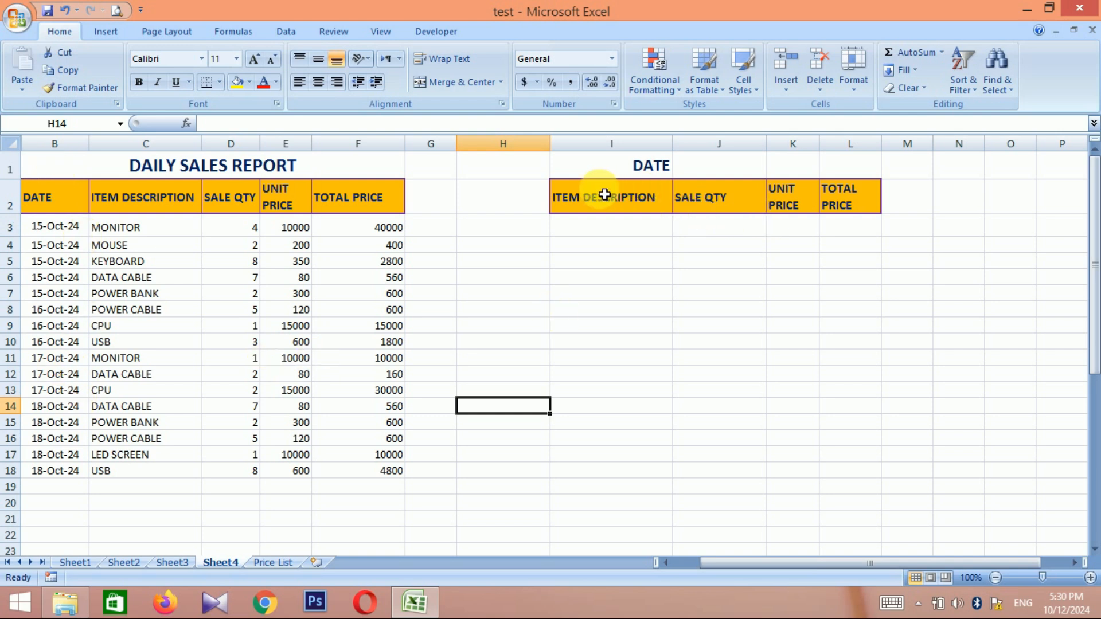
left_click_drag(72, 208, 195, 609)
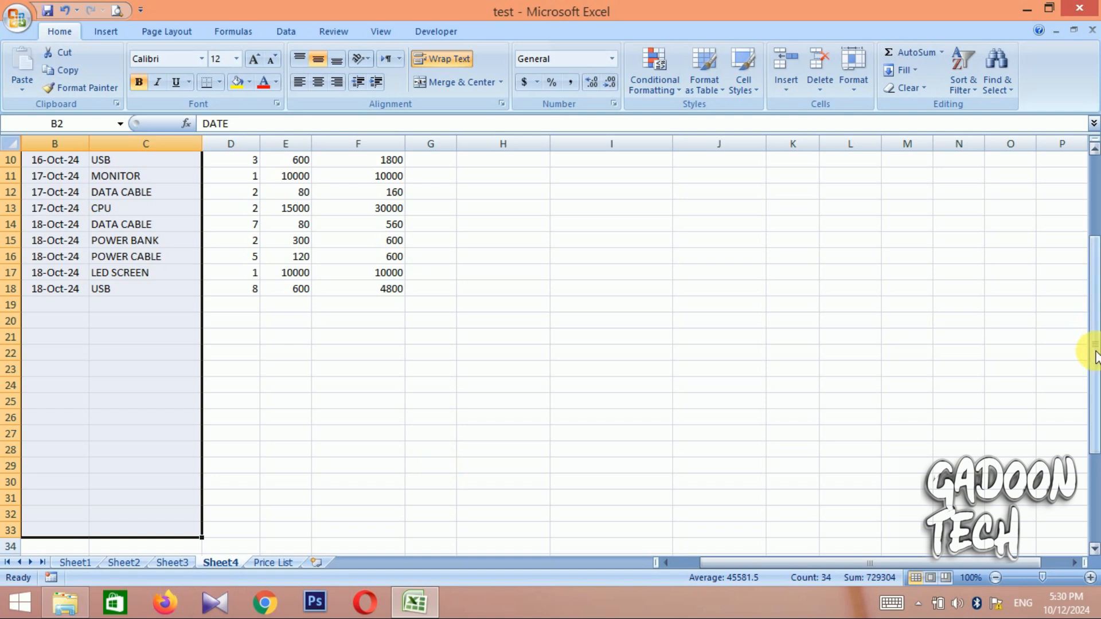
left_click_drag(1095, 351, 1095, 191)
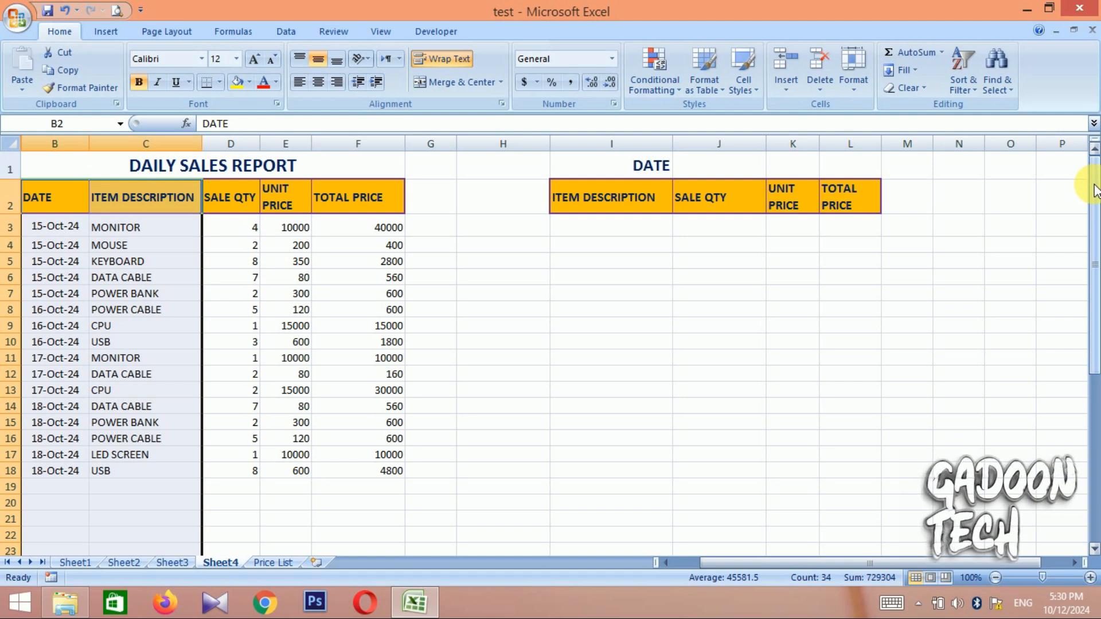
left_click(737, 176)
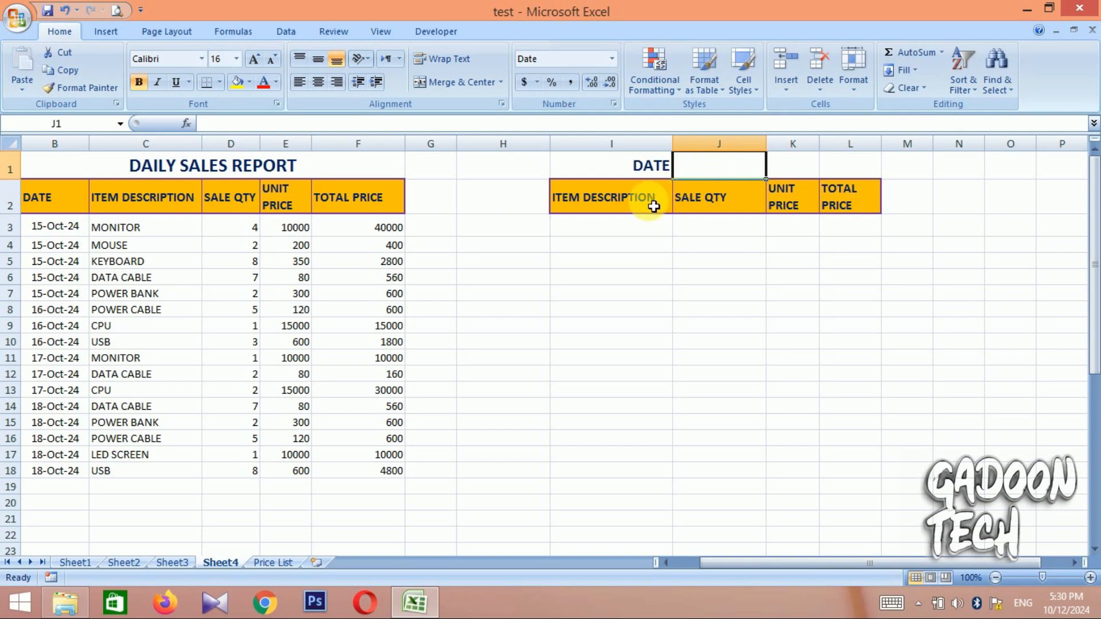
left_click_drag(624, 226, 625, 374)
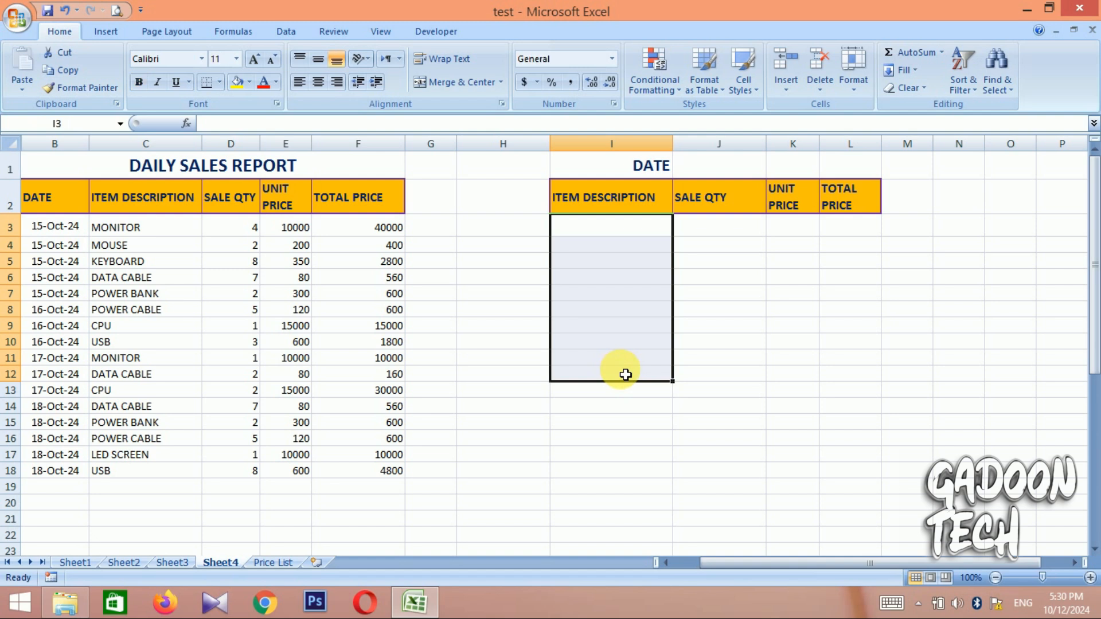
left_click_drag(602, 223, 607, 379)
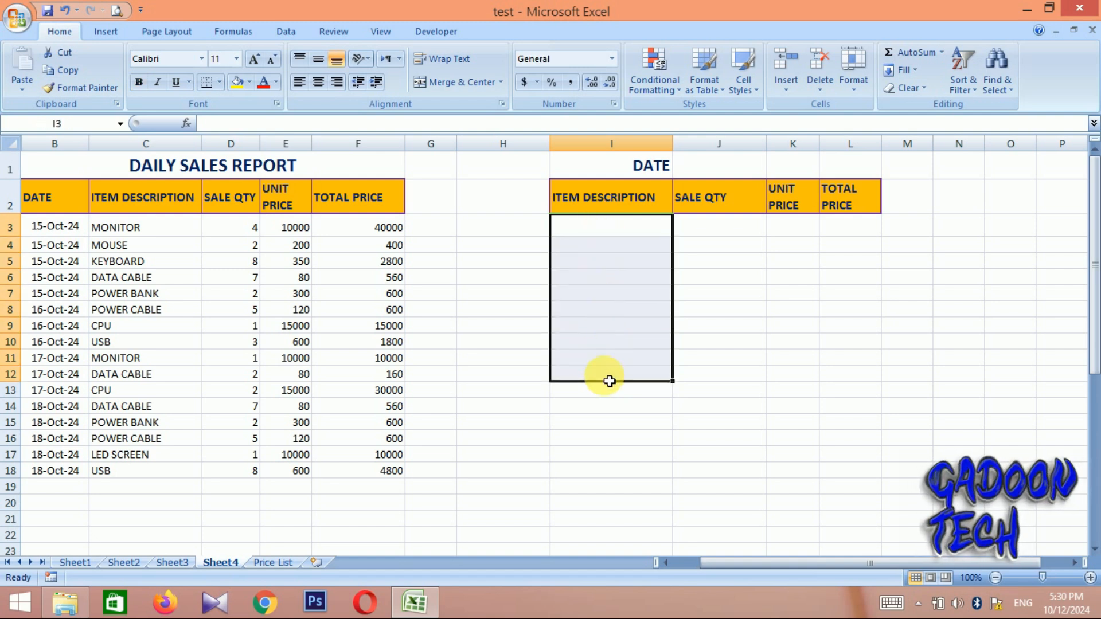
left_click(714, 172)
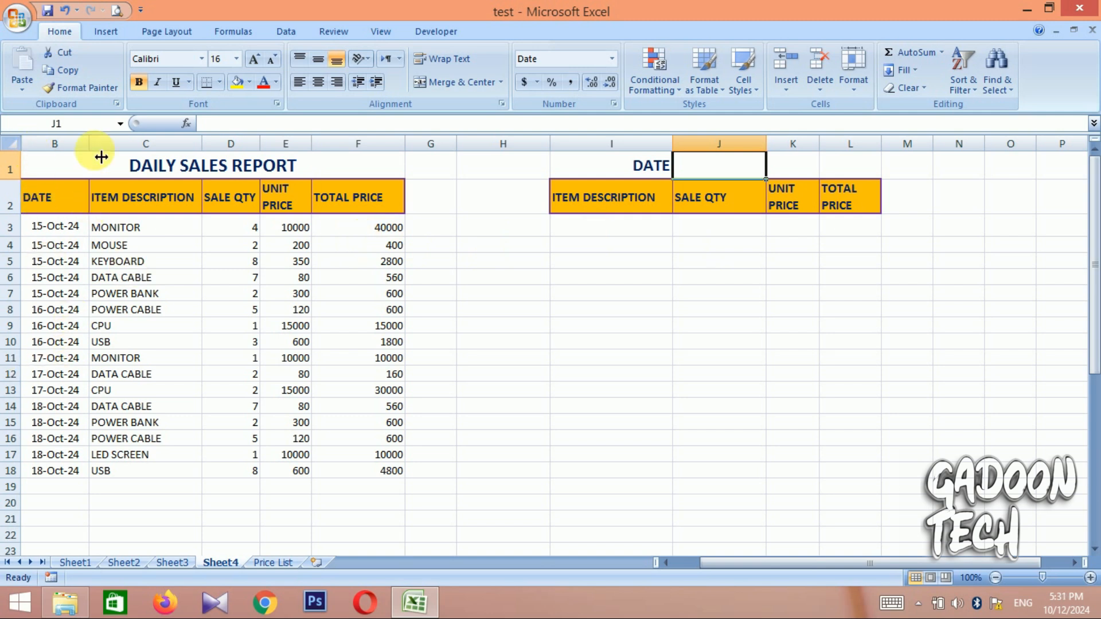
Unhide column A beside the Date column of the daily sales table.
left_click(80, 146)
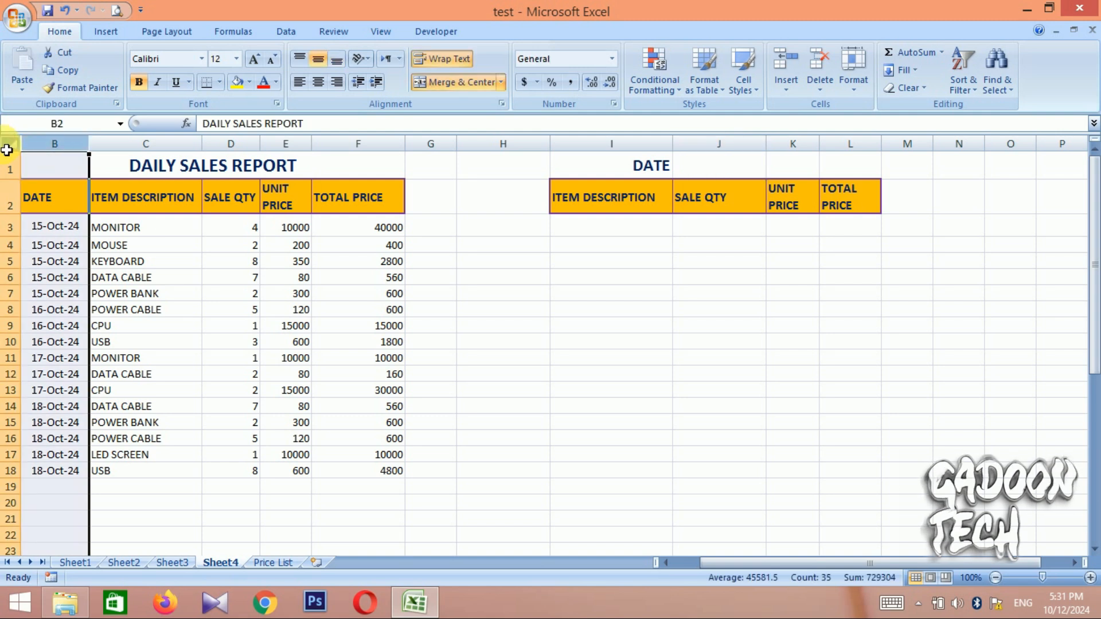
right_click(46, 293)
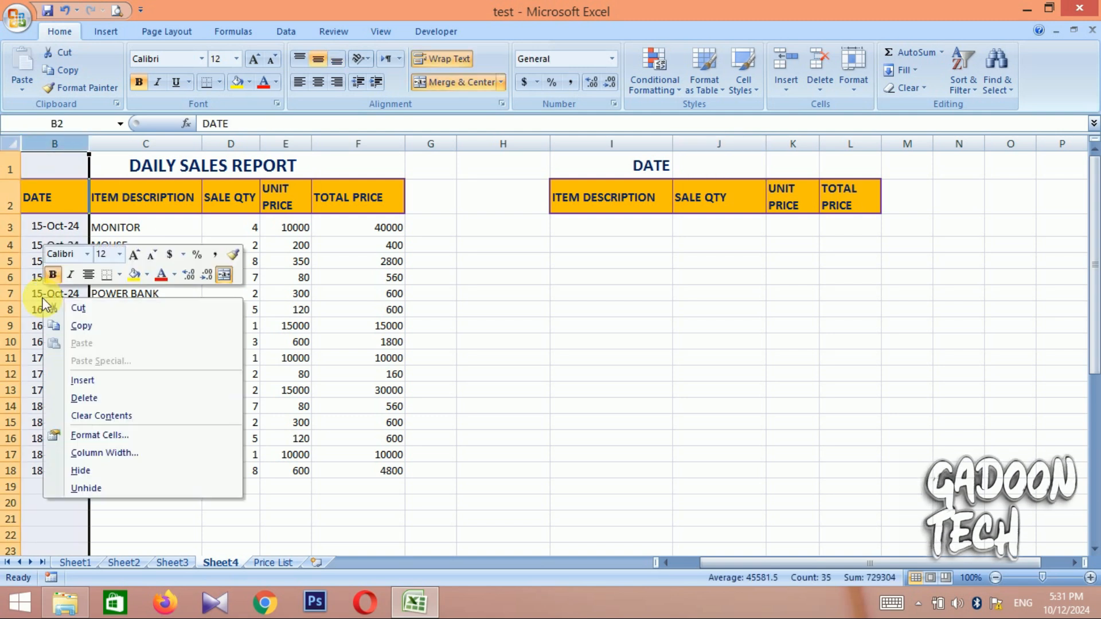
left_click(108, 486)
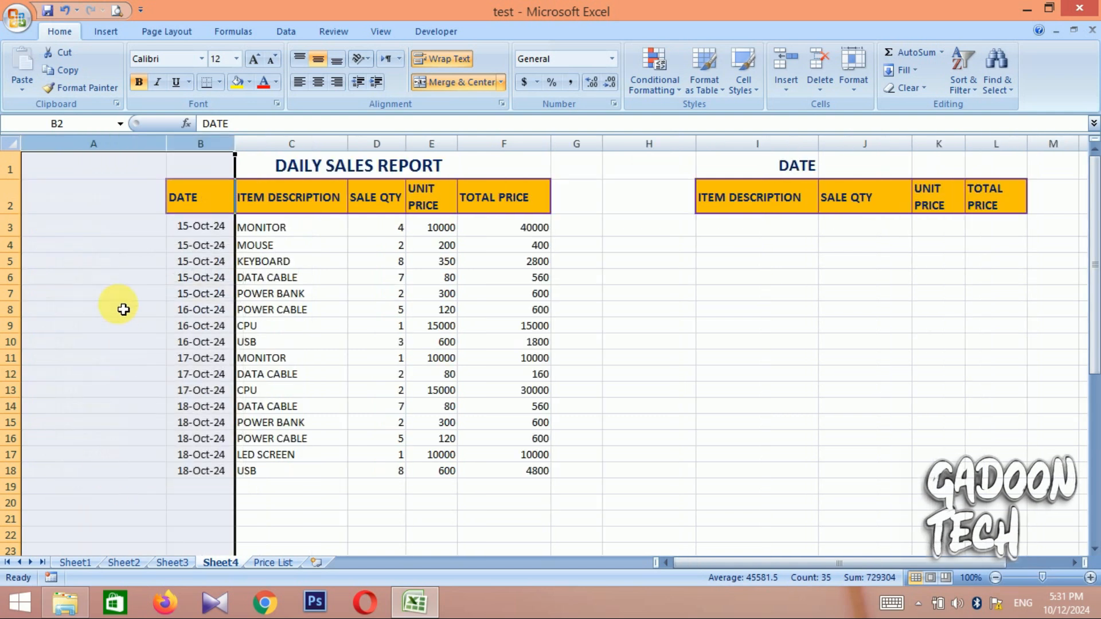
left_click(123, 309)
left_click(139, 228)
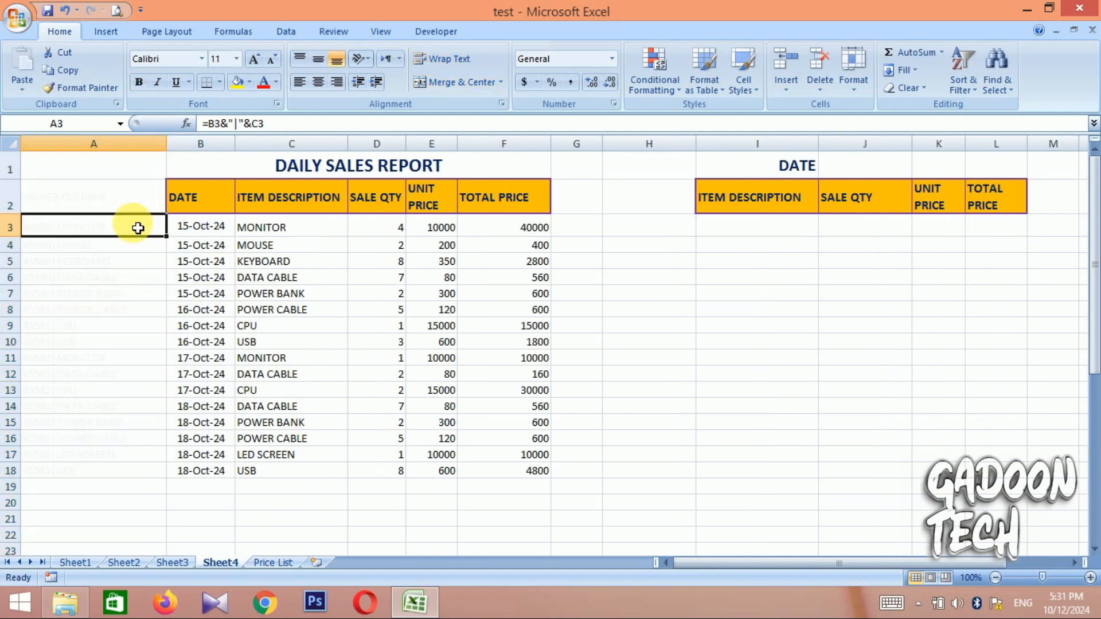
Enter the heading "helper column" in cell A2.
left_click(127, 212)
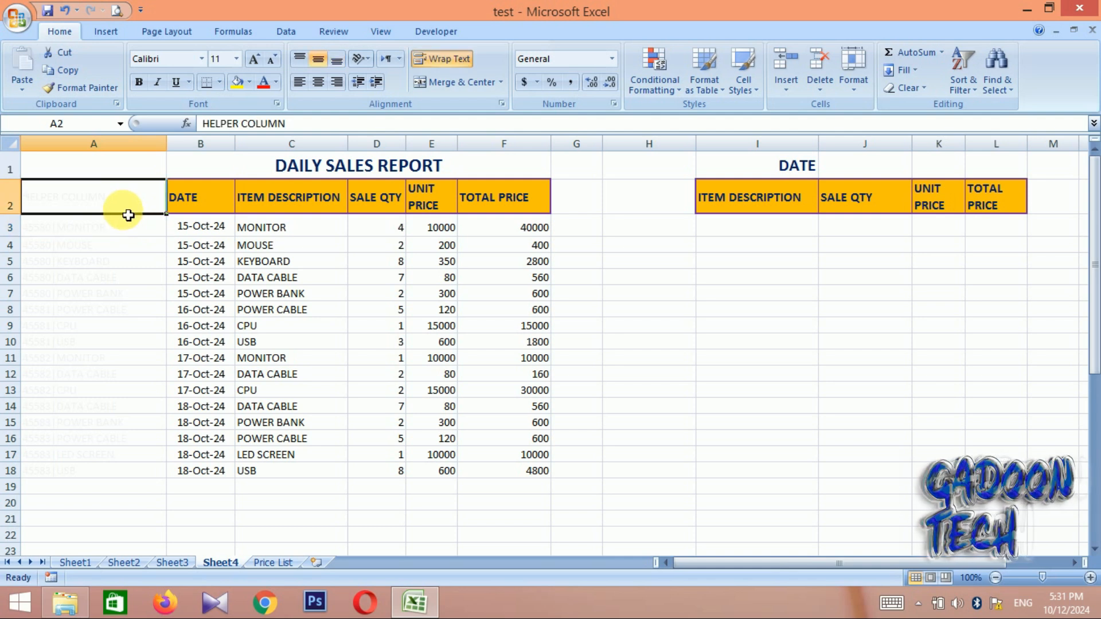
type("hel")
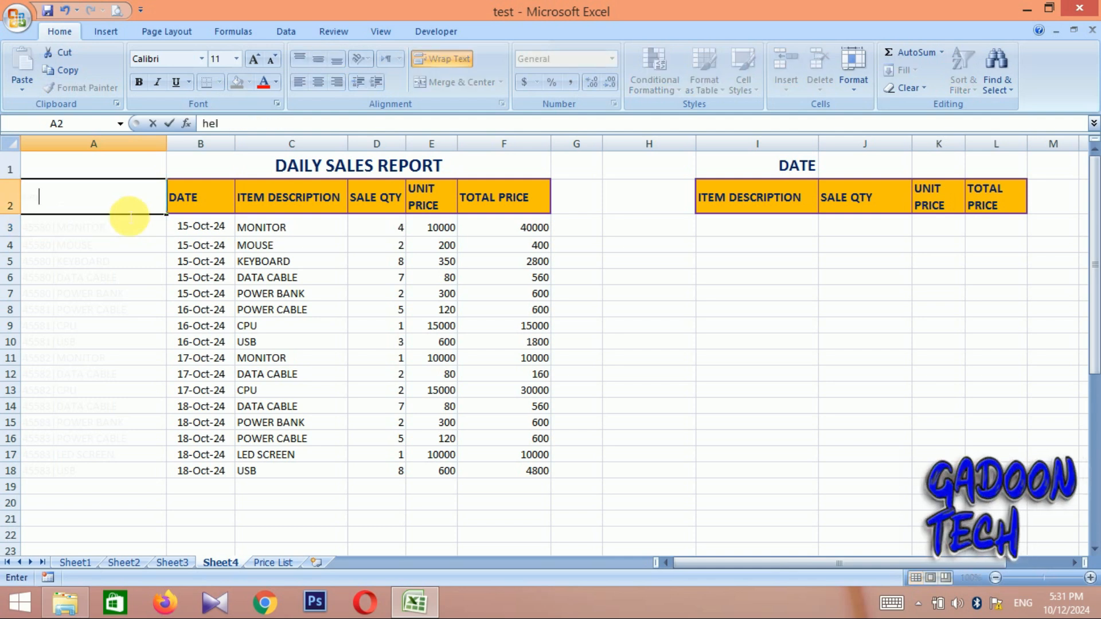
type("per colu")
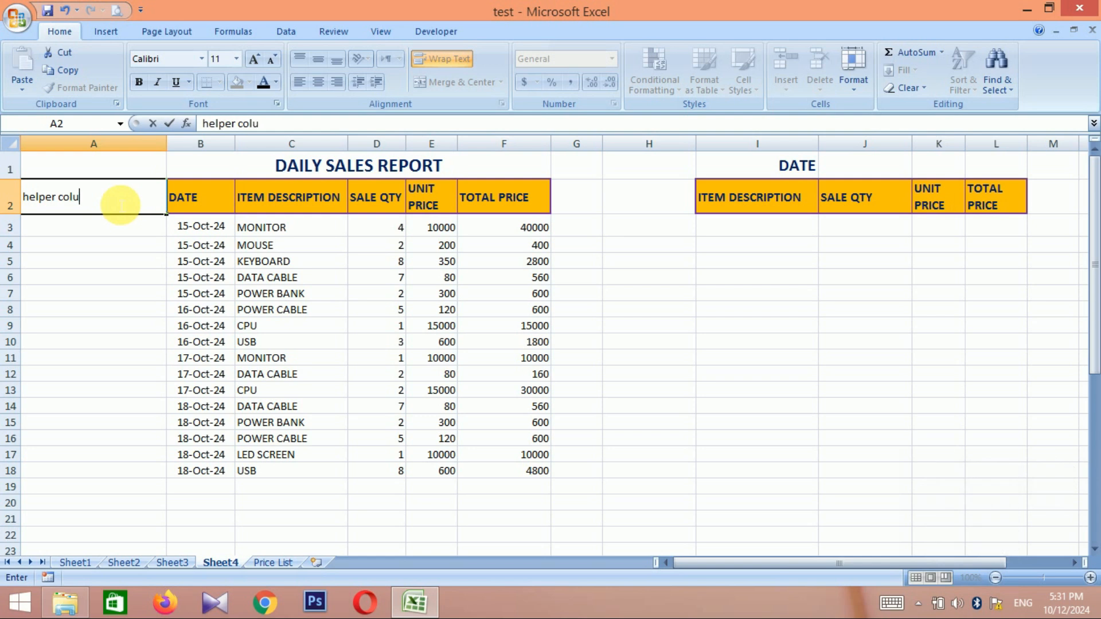
type("mn")
key("Return")
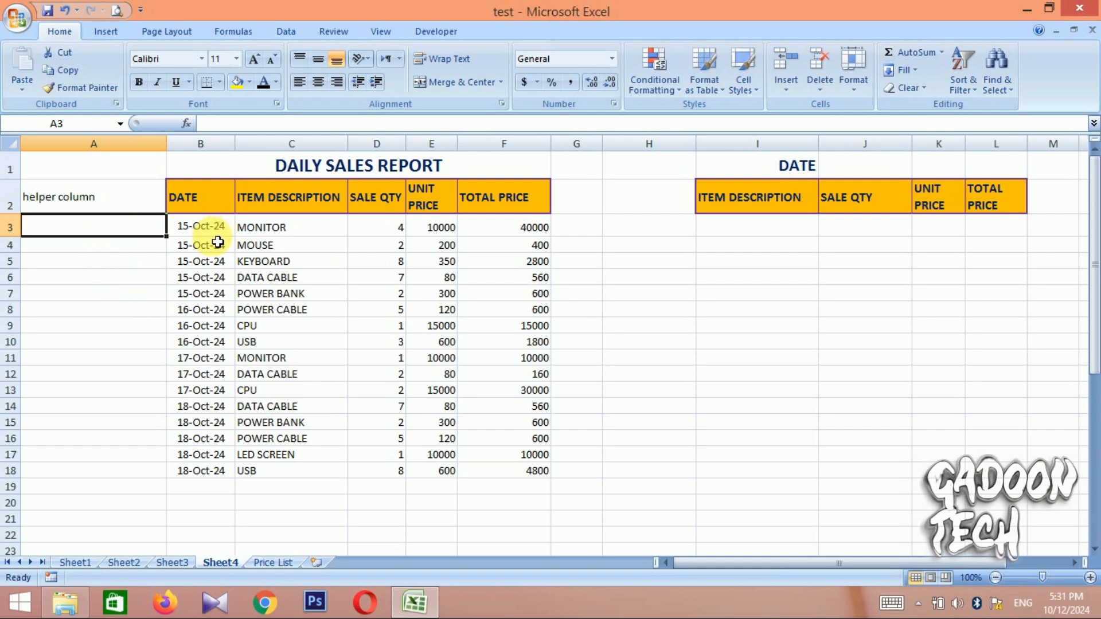
Enter the formula =B3&"|"&C3 in A3 to join the date and item description with a pipe separator.
left_click(211, 226)
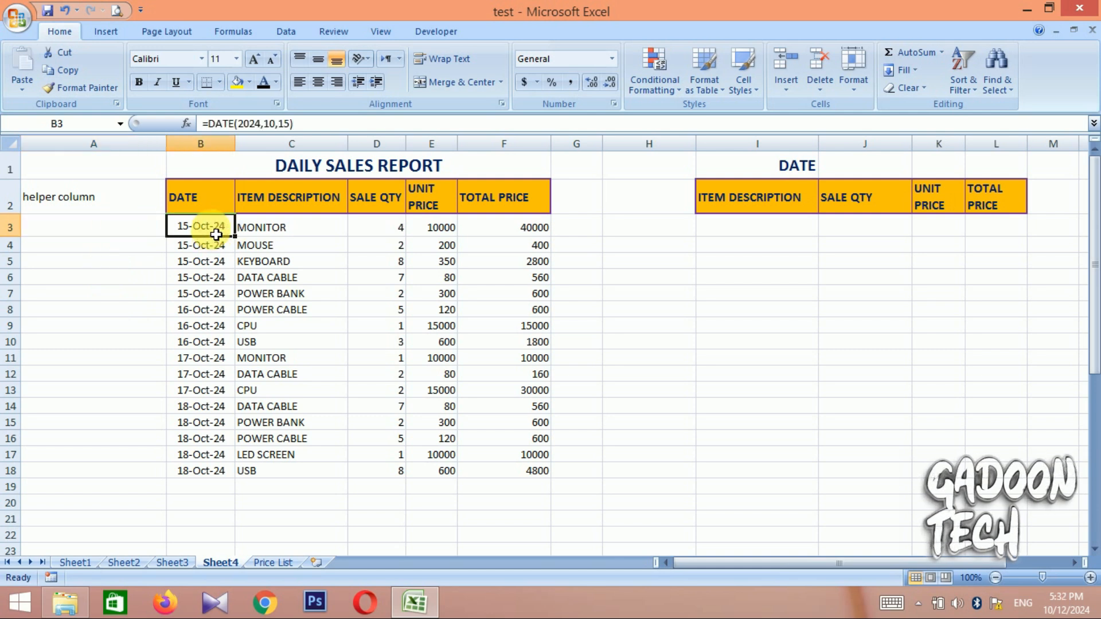
left_click(288, 235)
left_click(142, 225)
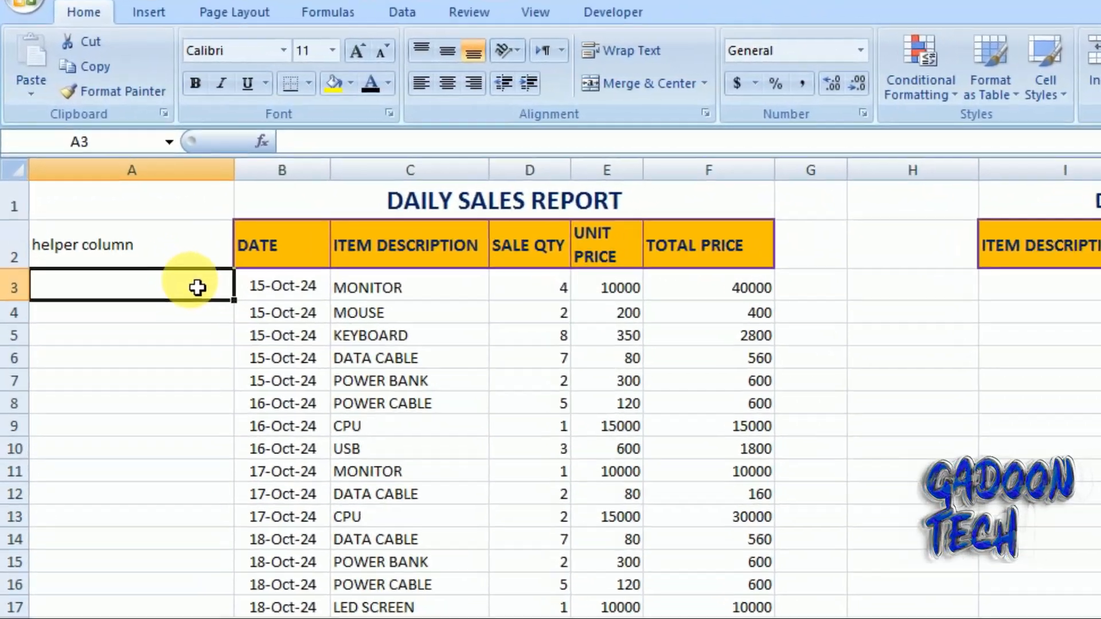
type("=")
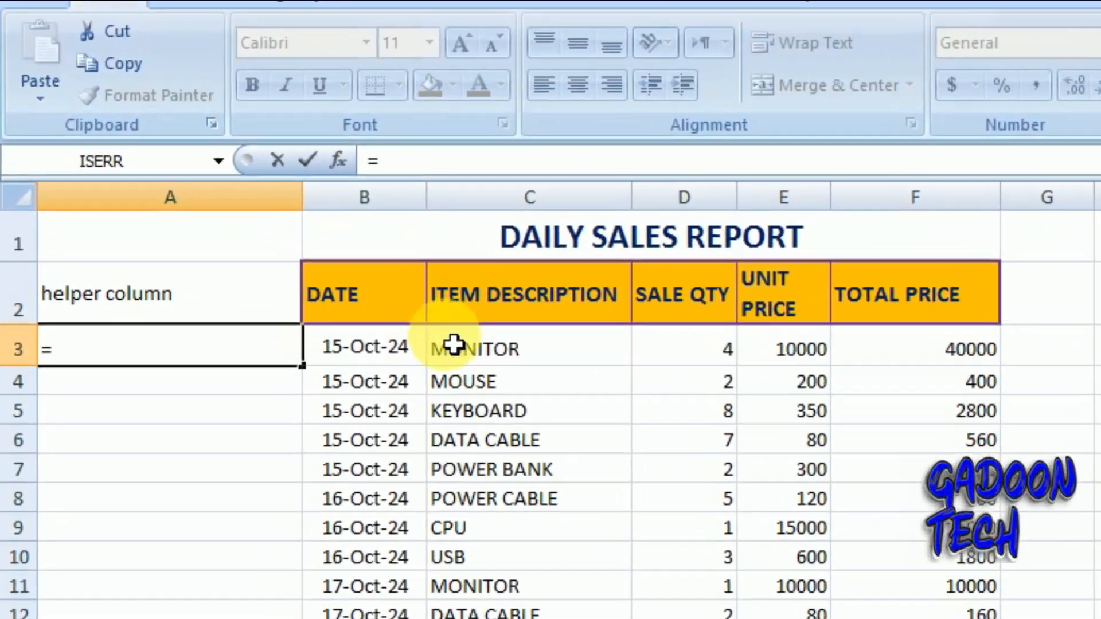
left_click(374, 361)
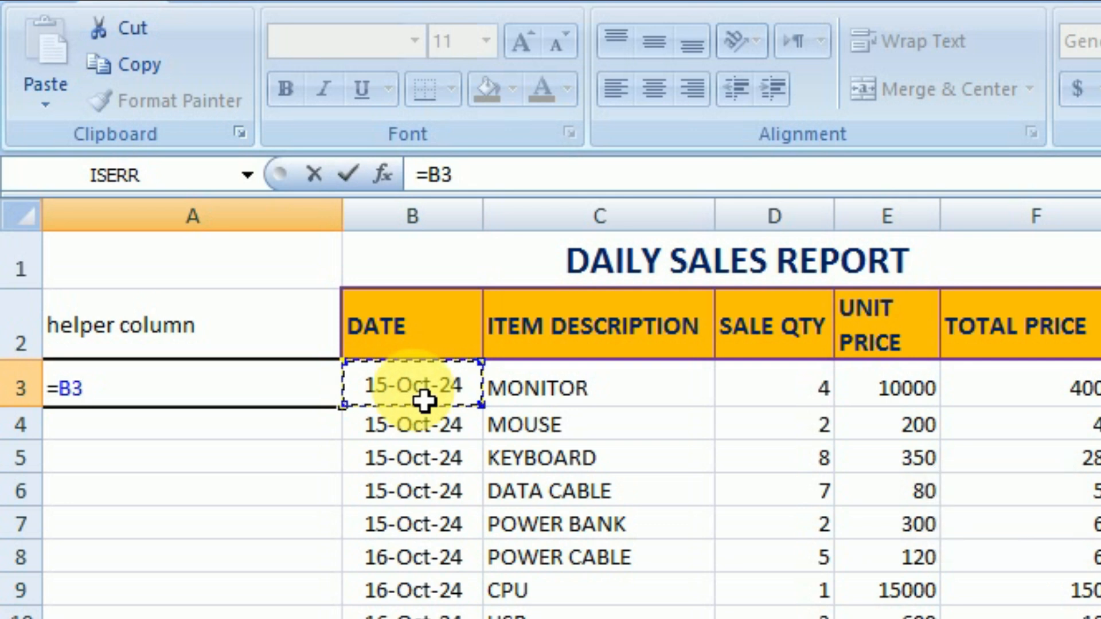
type("&")
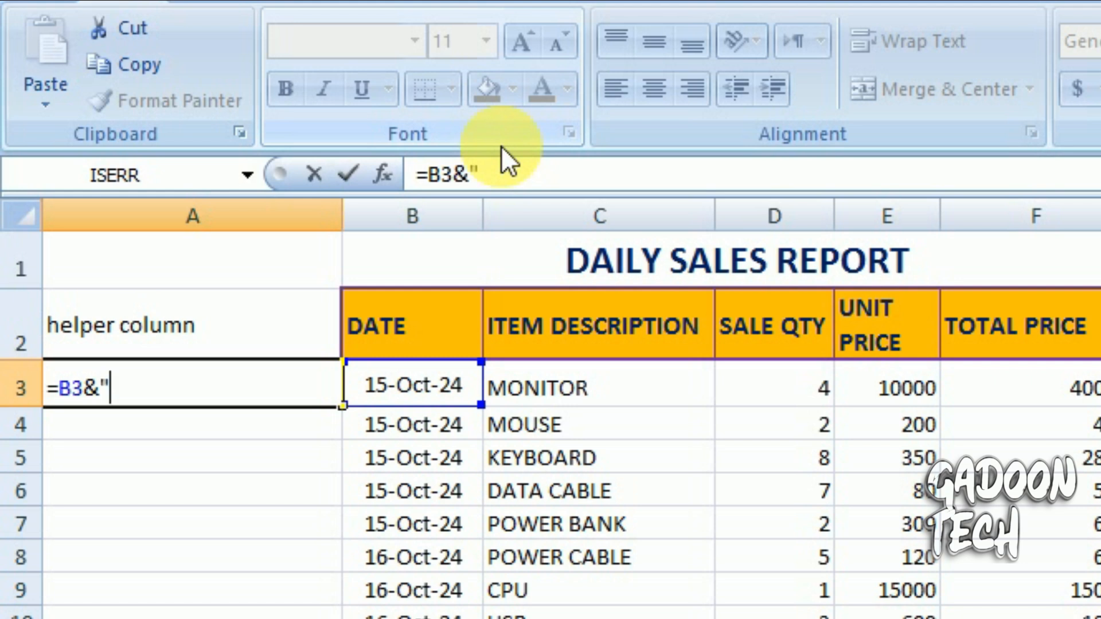
type("|\"&")
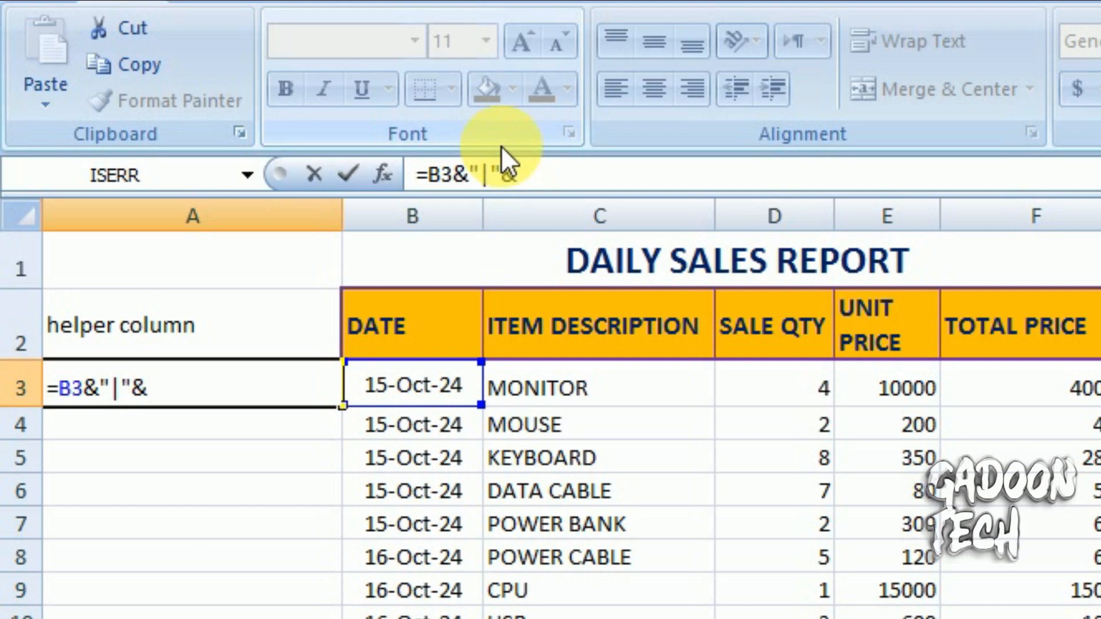
left_click(605, 399)
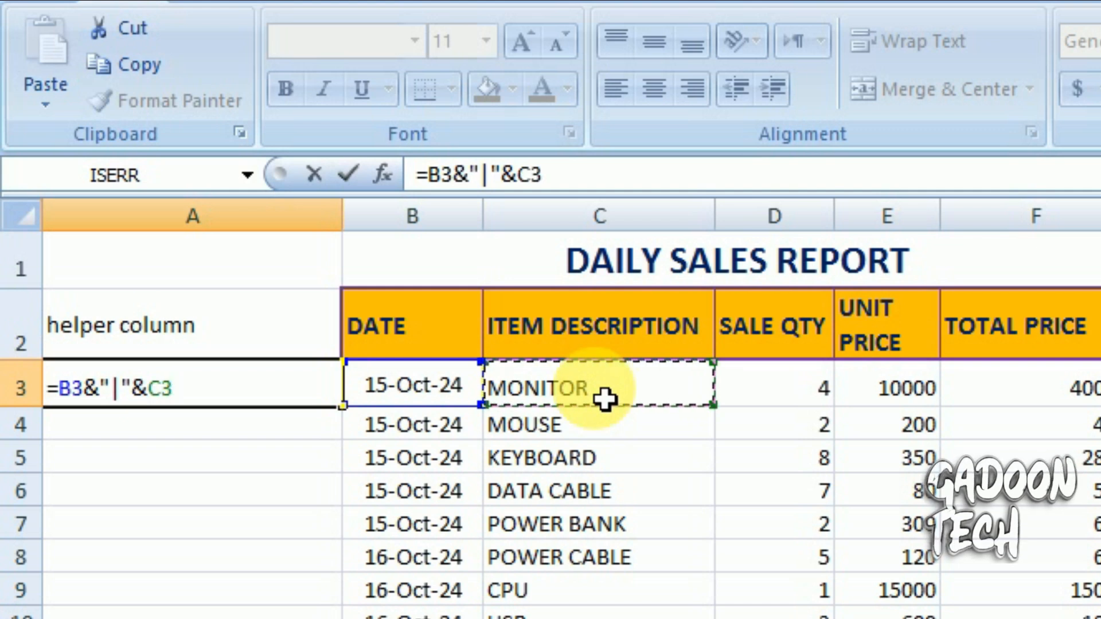
key("Return")
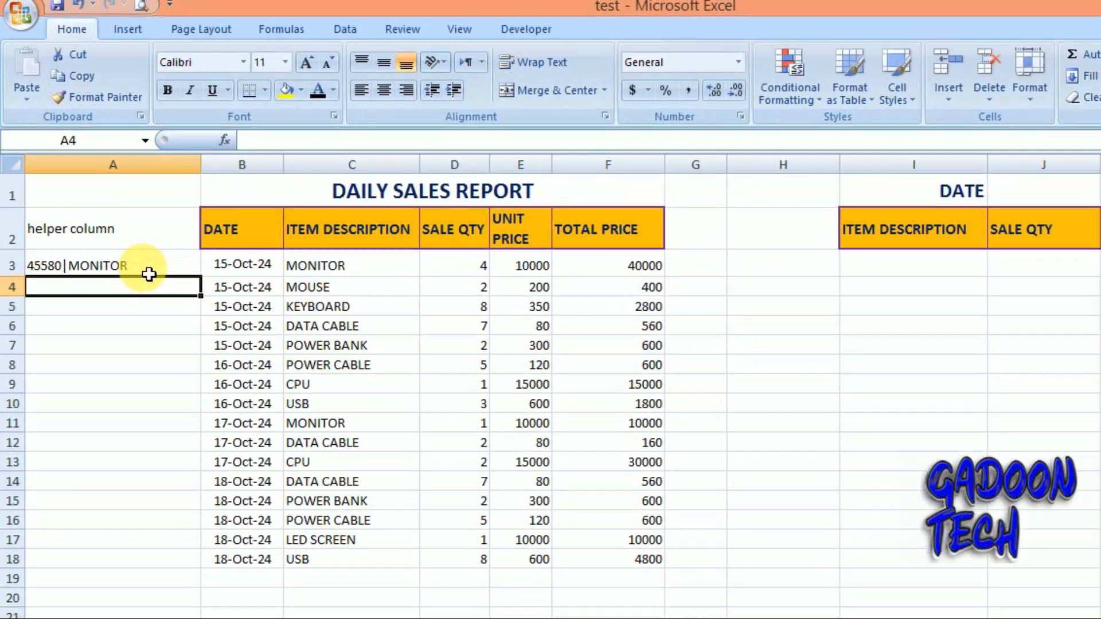
Fill the helper column formula from A3 down to A18.
left_click(218, 380)
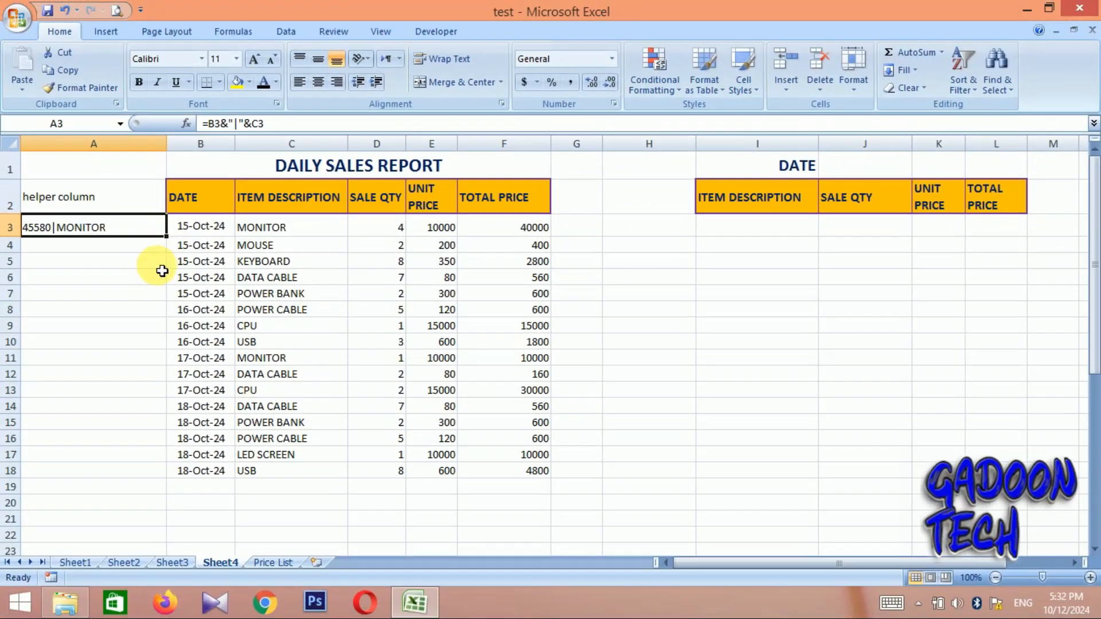
left_click_drag(167, 236, 172, 481)
left_click(235, 491)
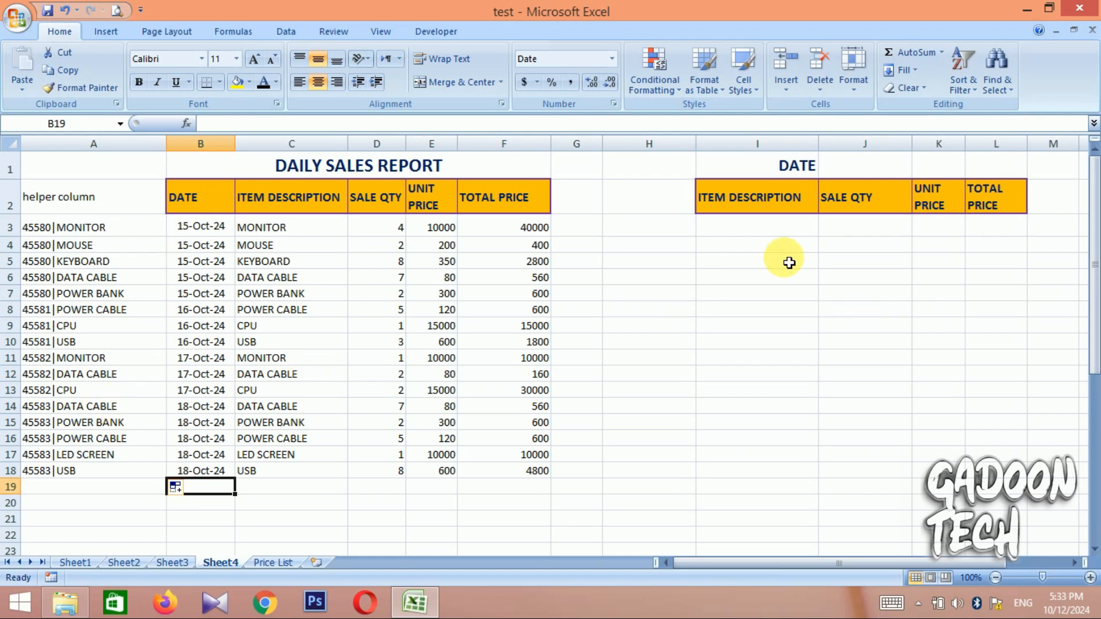
Start a VLOOKUP formula in J3 under Sale Qty with the lookup value J1&"|"&I3.
left_click(860, 169)
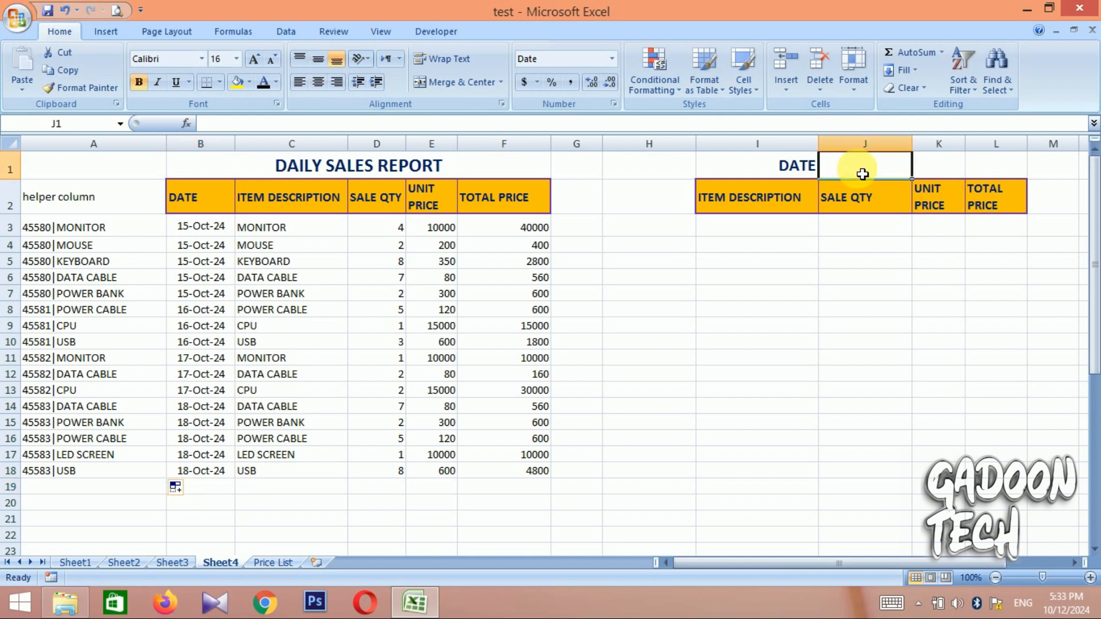
left_click(747, 238)
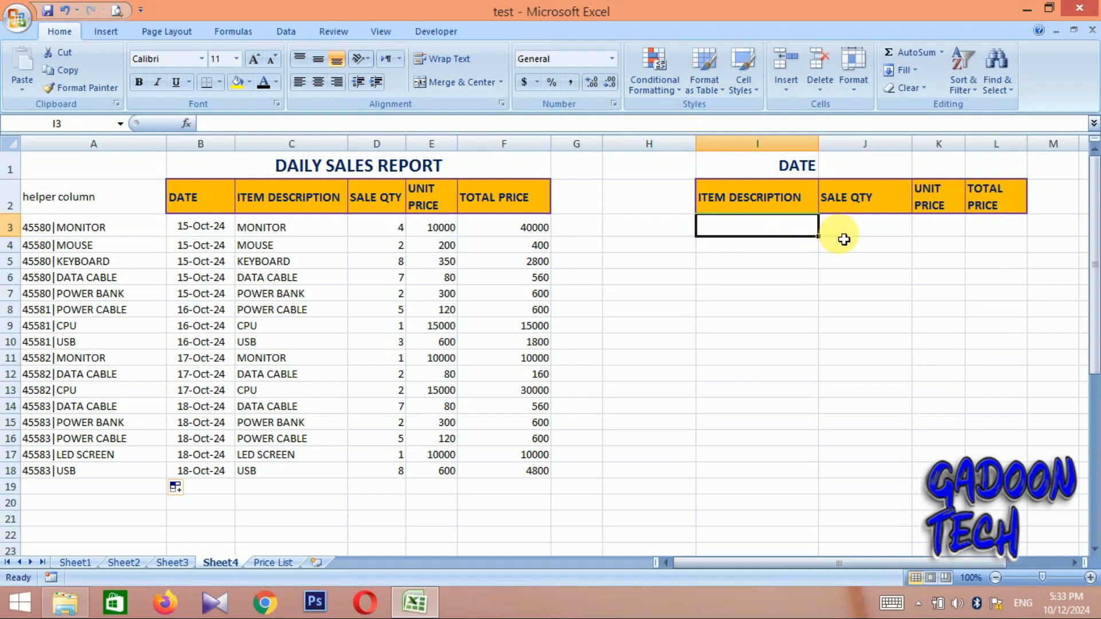
left_click(843, 237)
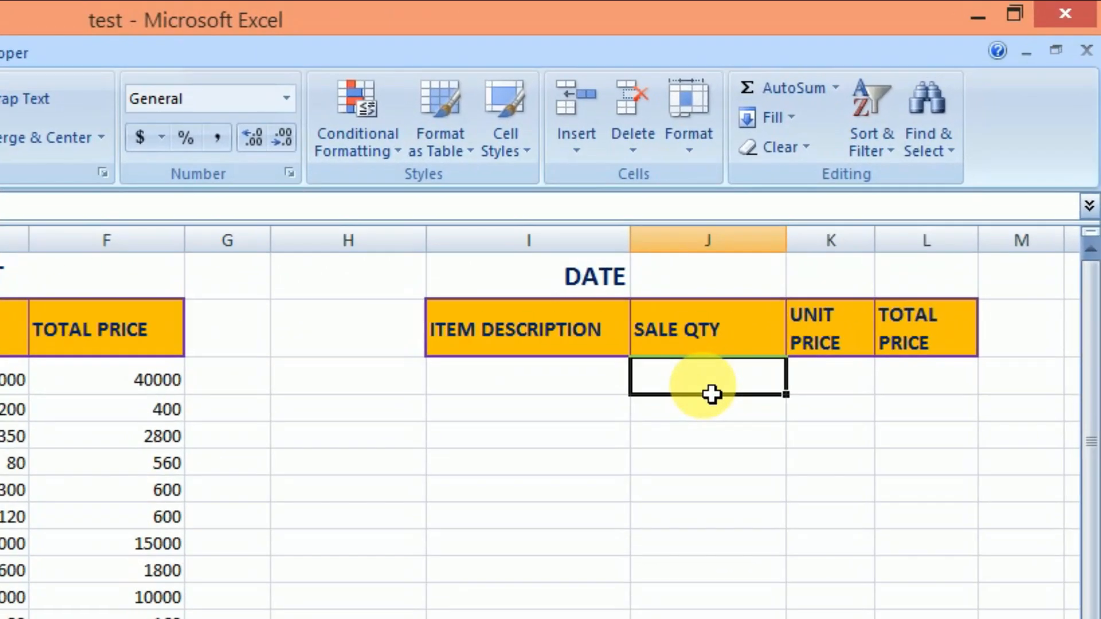
type("=")
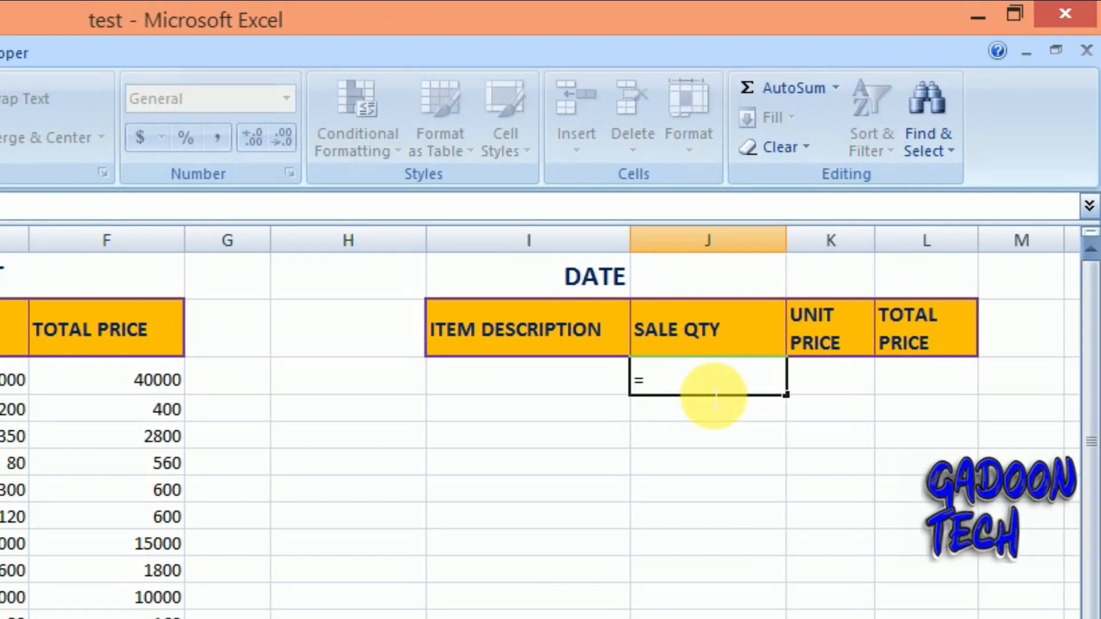
type("VLU")
key("BackSpace")
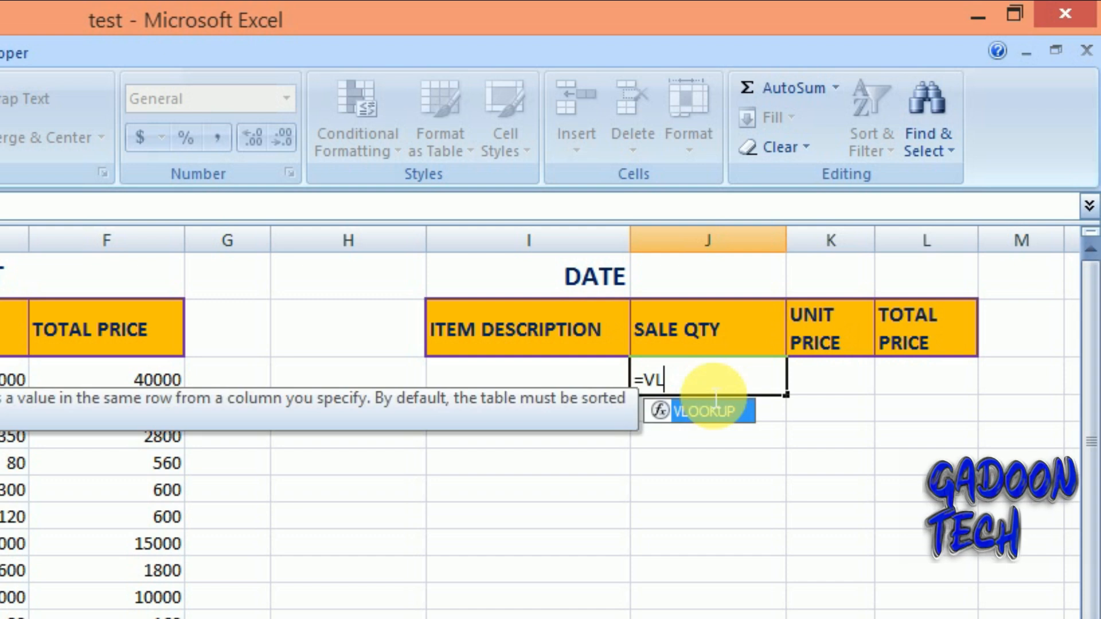
key("Tab")
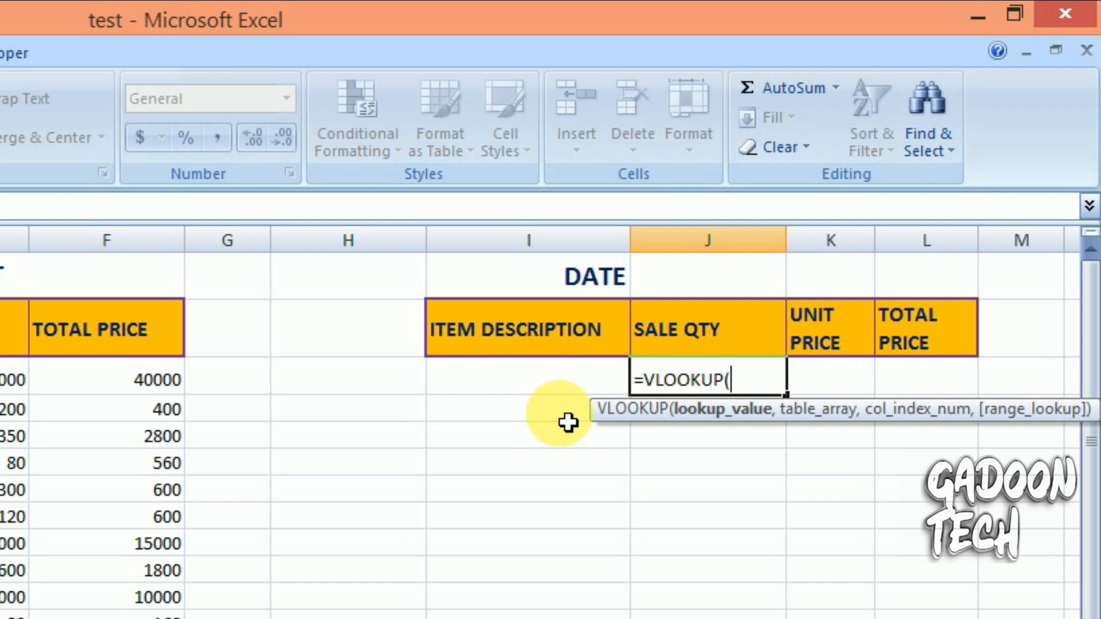
left_click(714, 293)
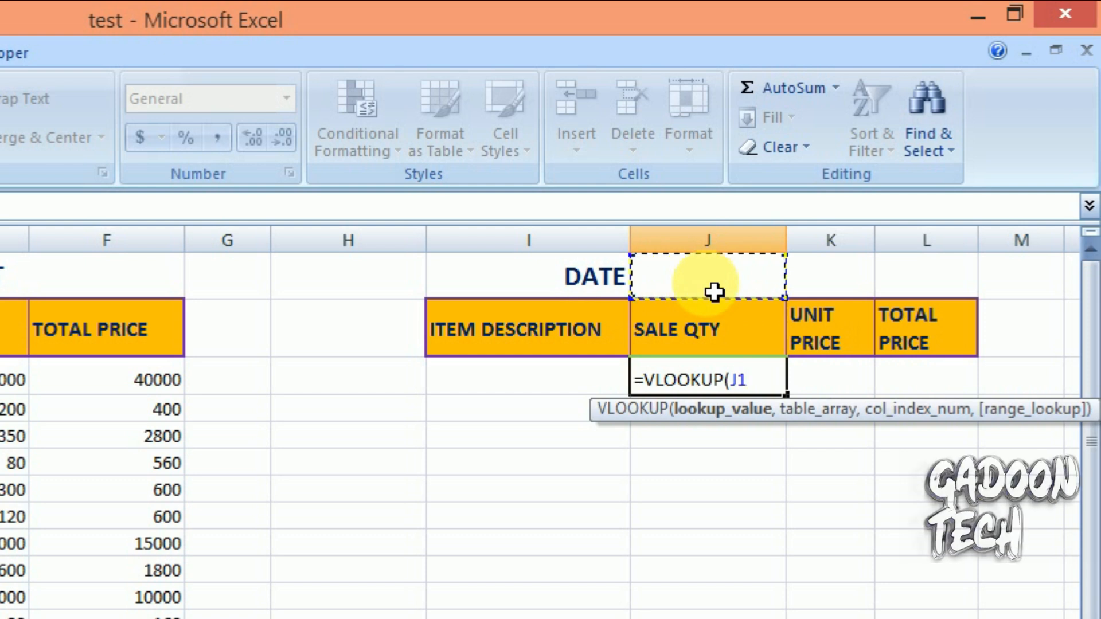
type("&")
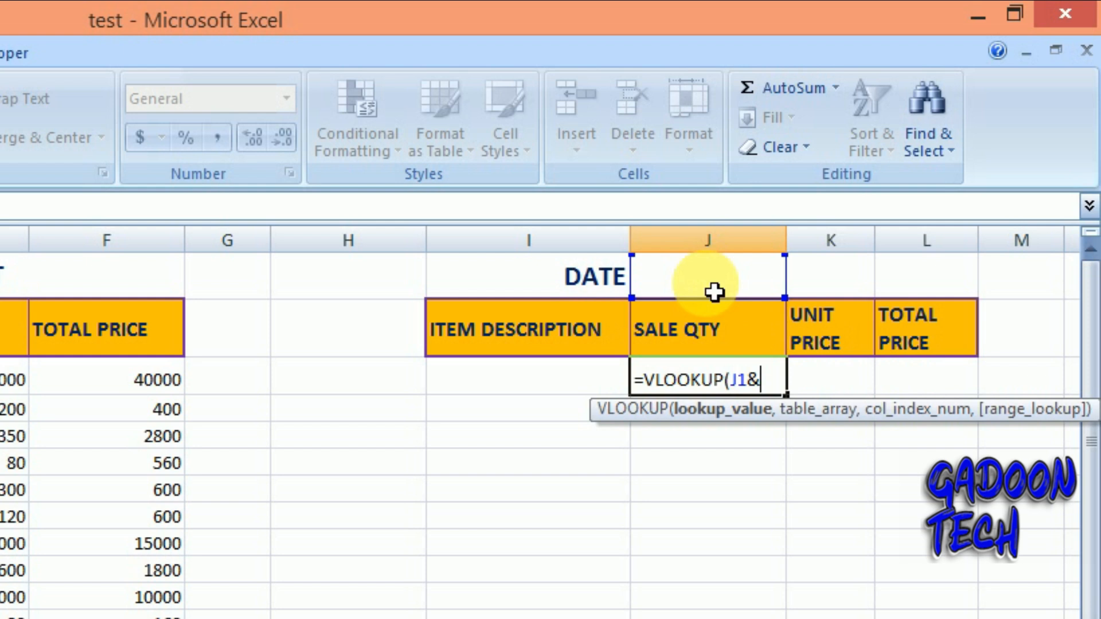
type("\"")
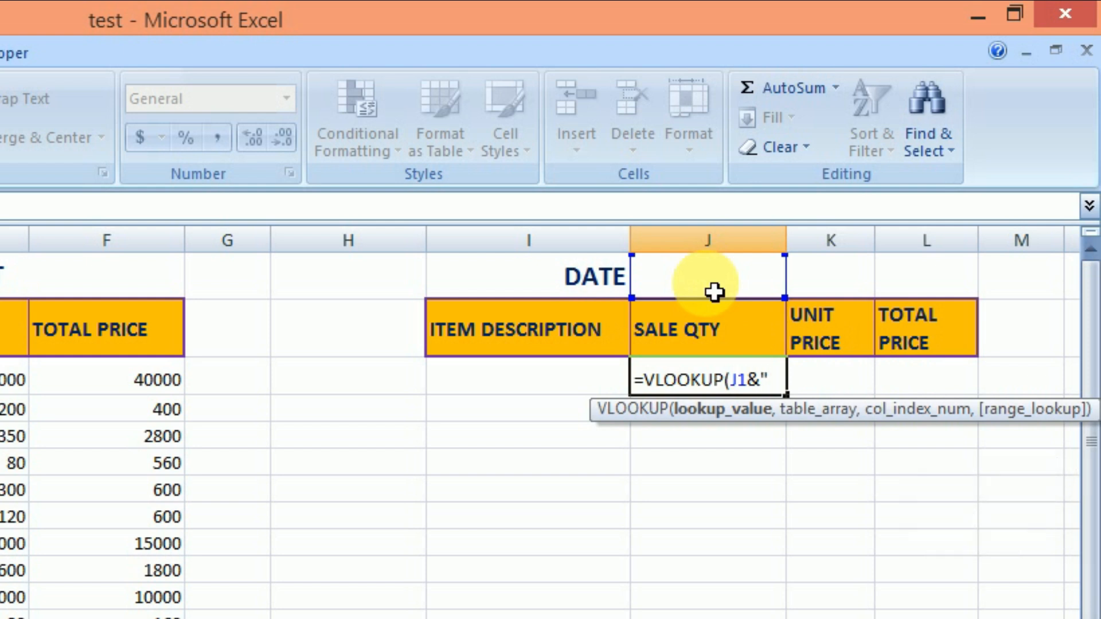
type("|\"&")
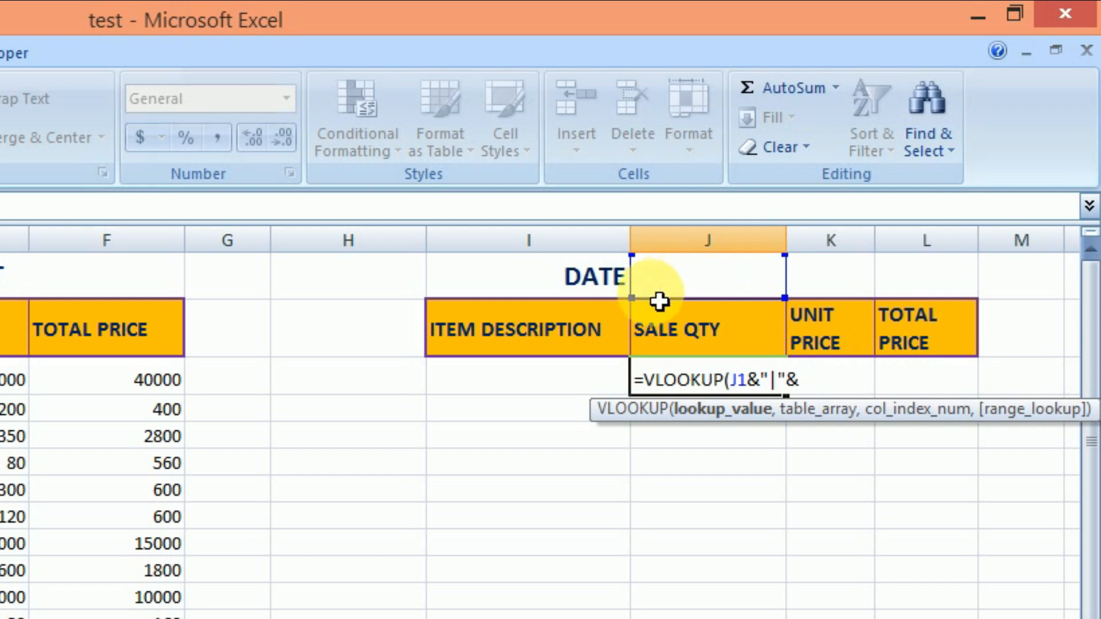
left_click(518, 388)
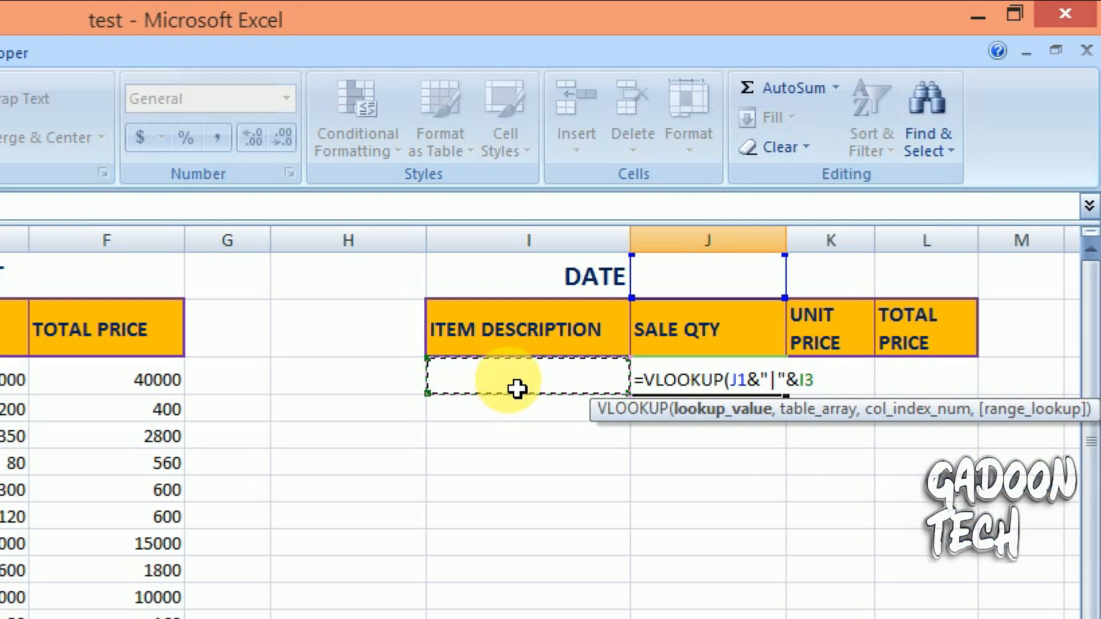
Complete the J3 VLOOKUP with table array A3:F19, column index 4 and range lookup 0.
type(",")
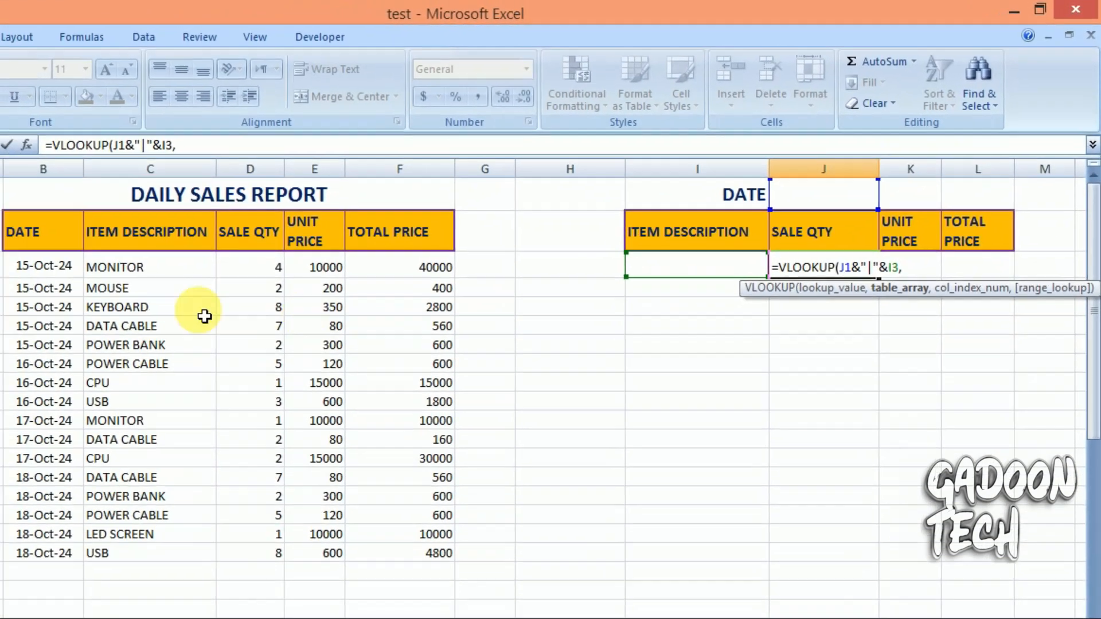
left_click_drag(111, 226, 524, 484)
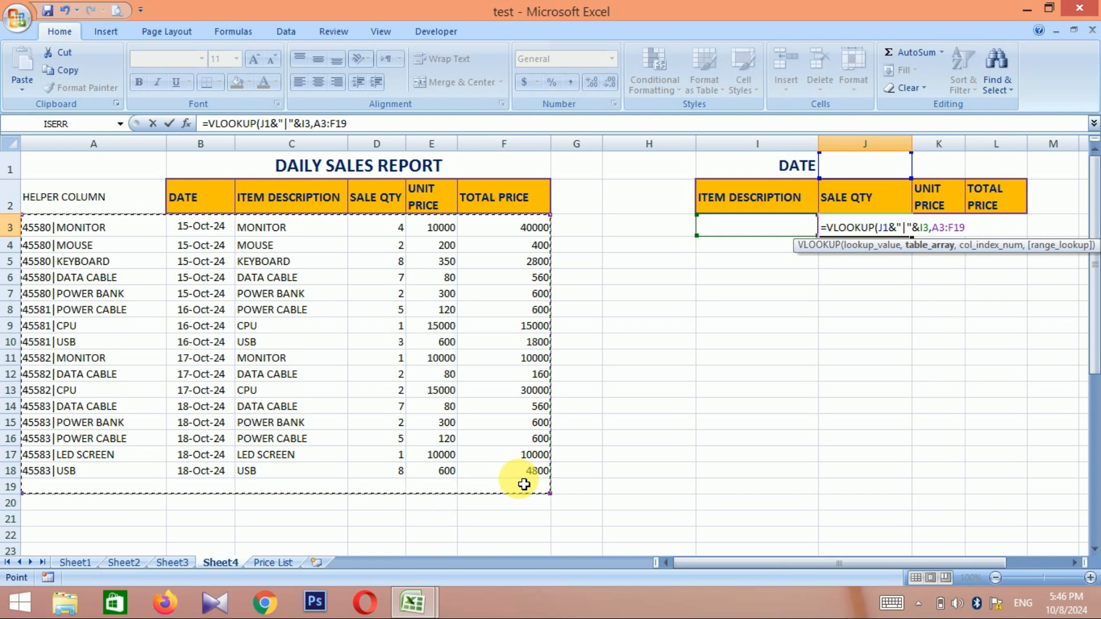
type(",")
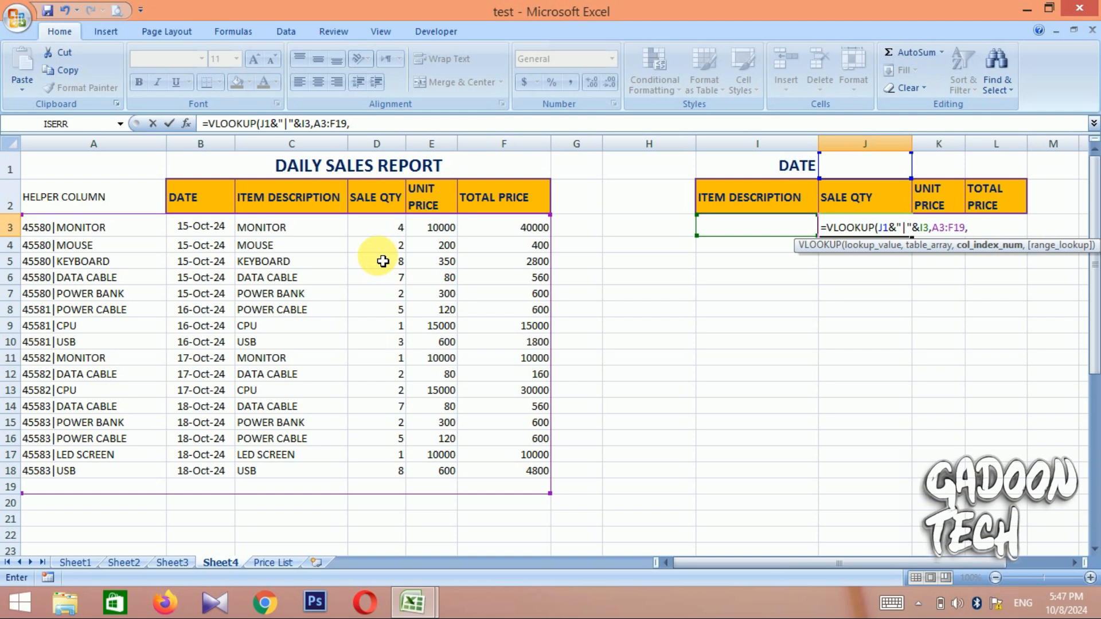
type("4")
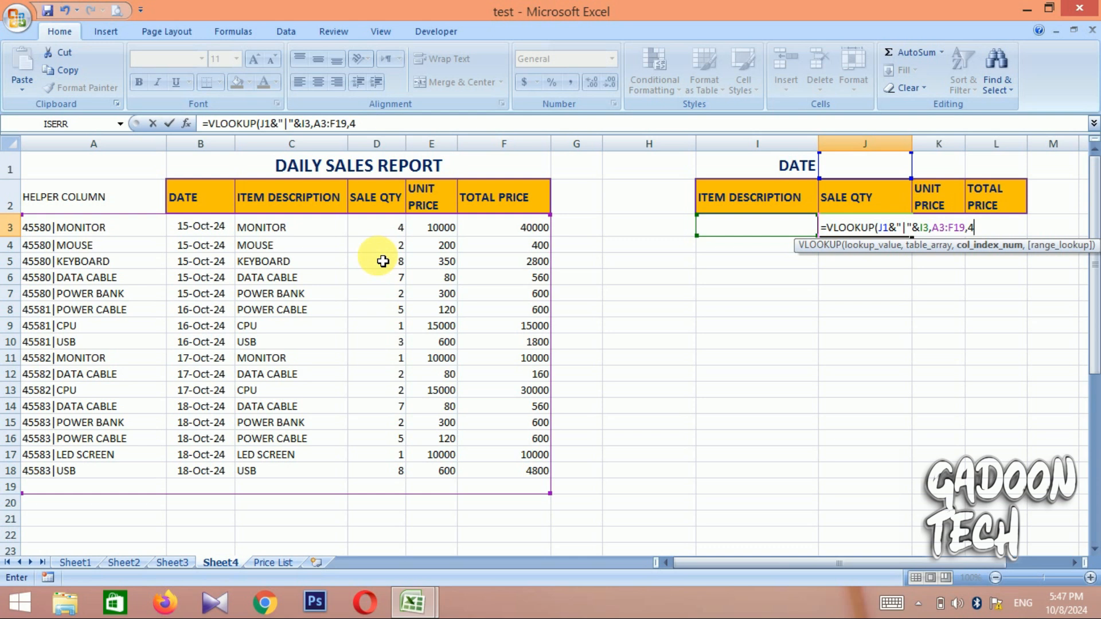
type(",0)")
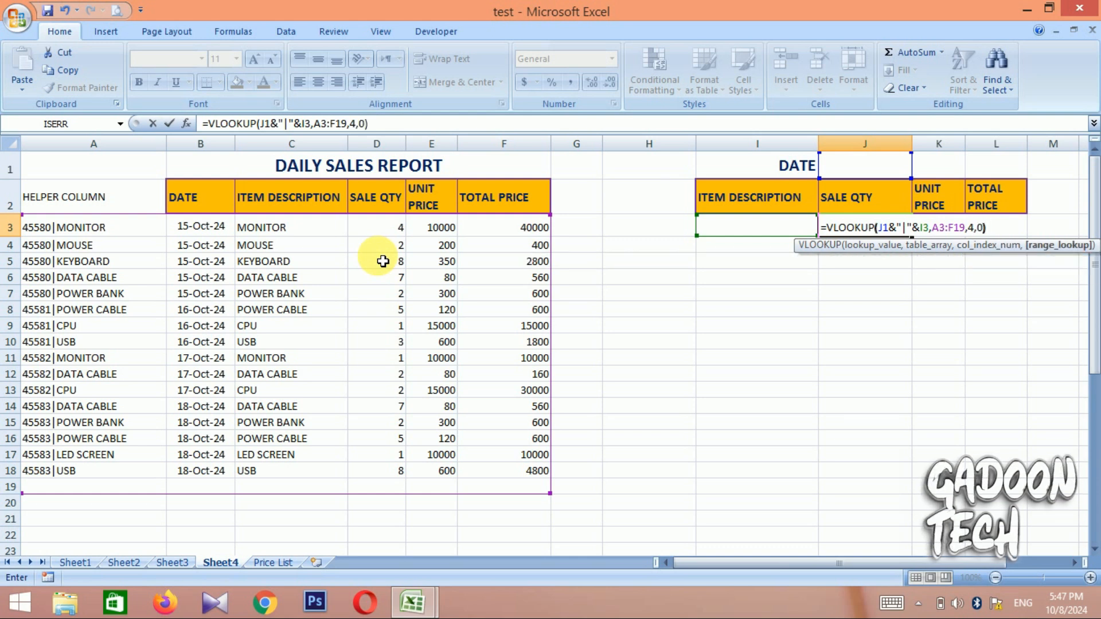
key("Return")
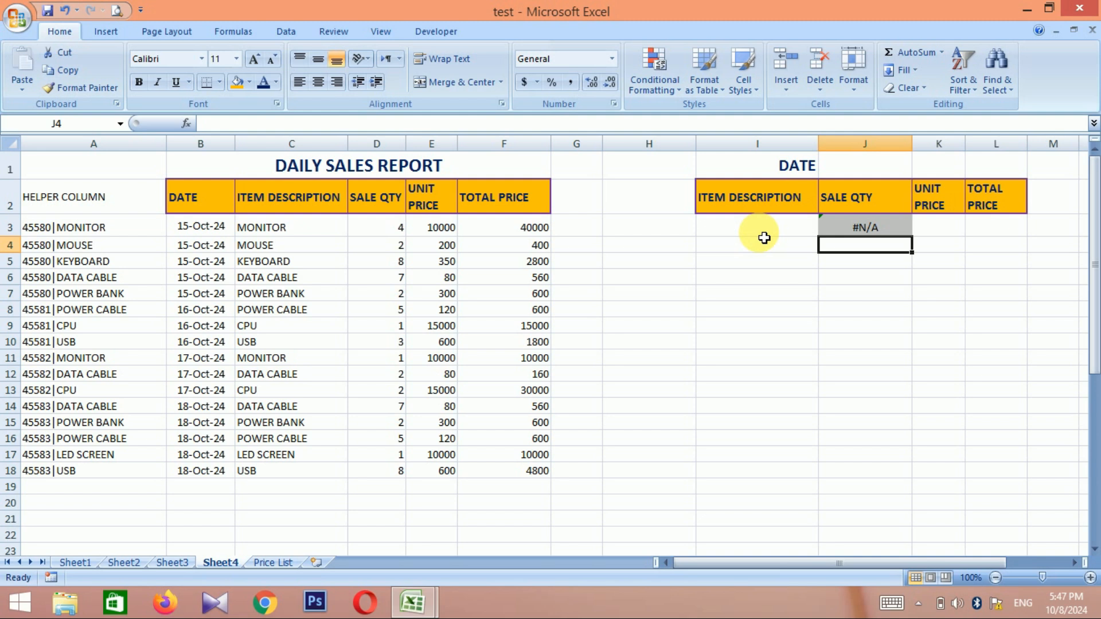
Enter the formula =DATE(2024,10,16) in J1 beside the report's DATE label.
left_click(872, 175)
type("=")
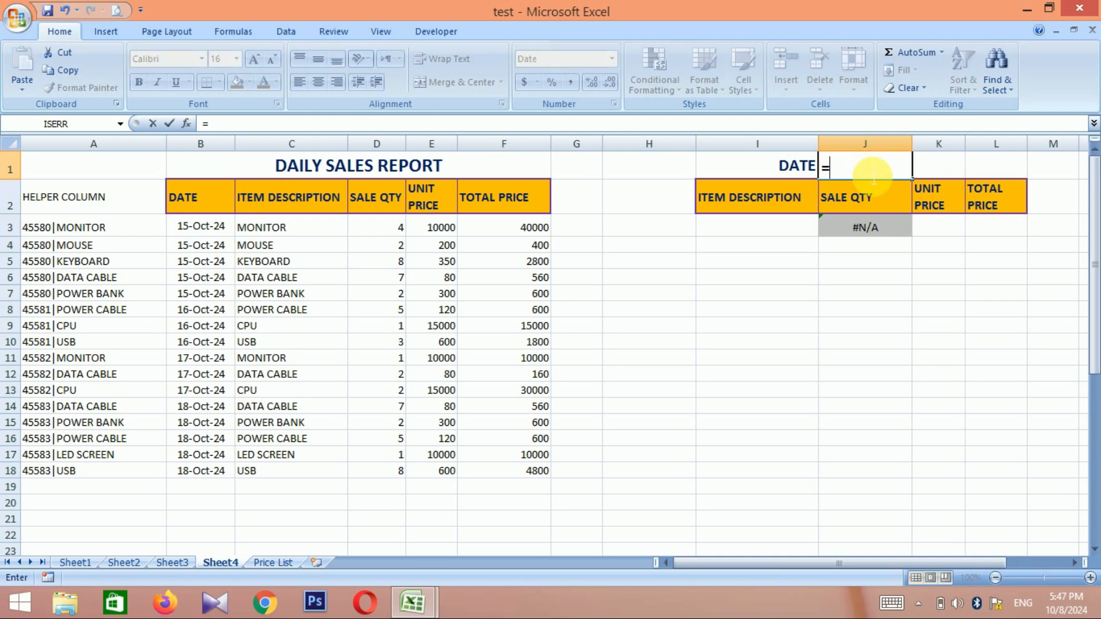
type("DATE(")
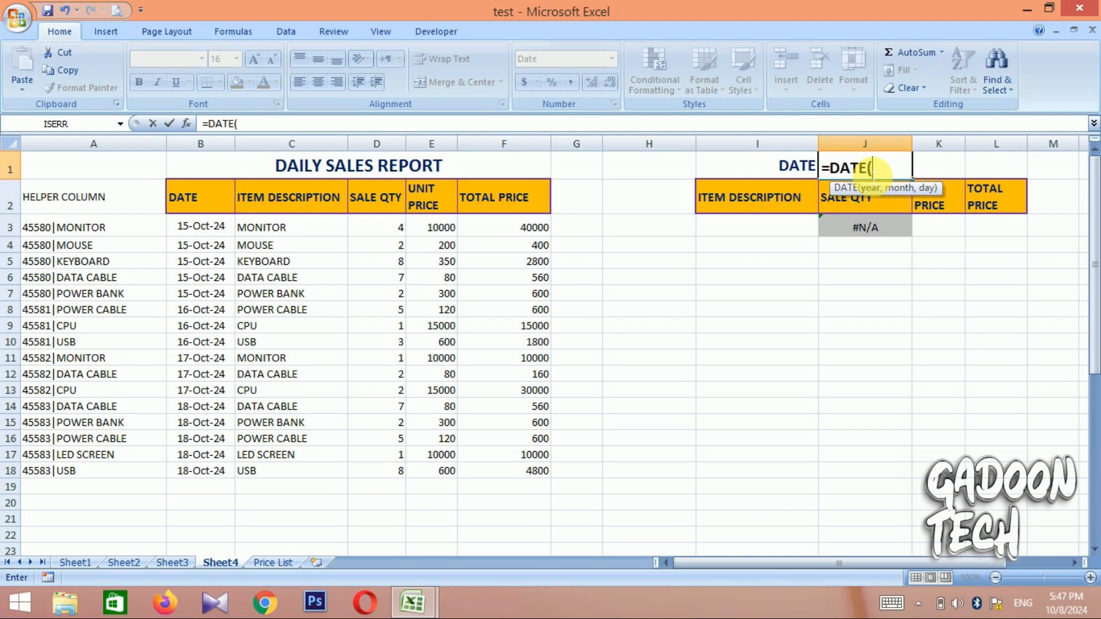
type("2024,10,16")
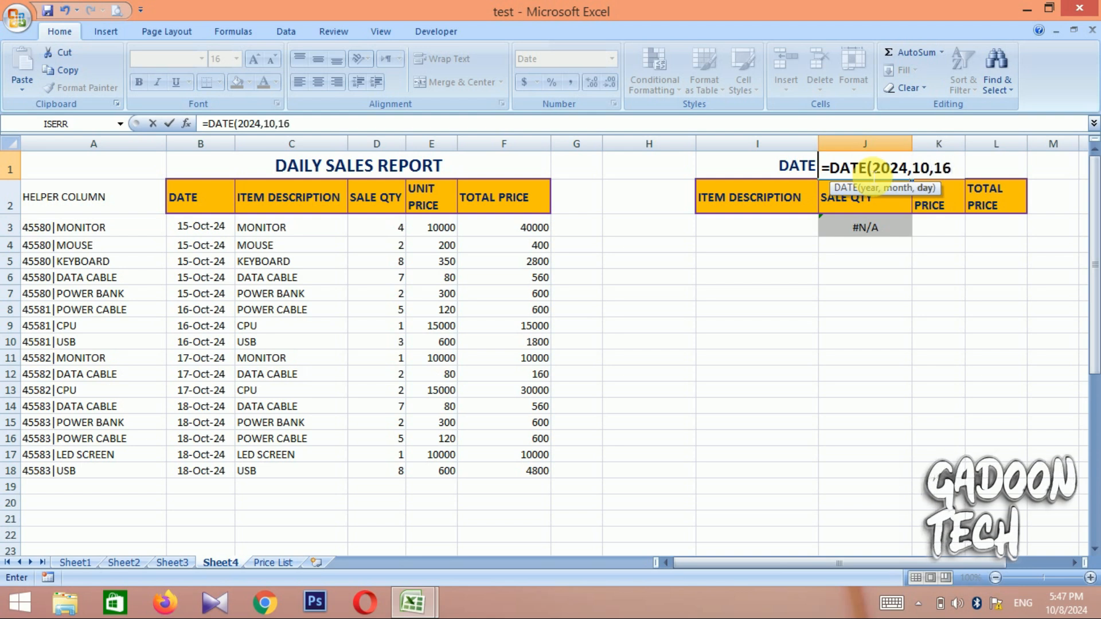
type(")")
key("Return")
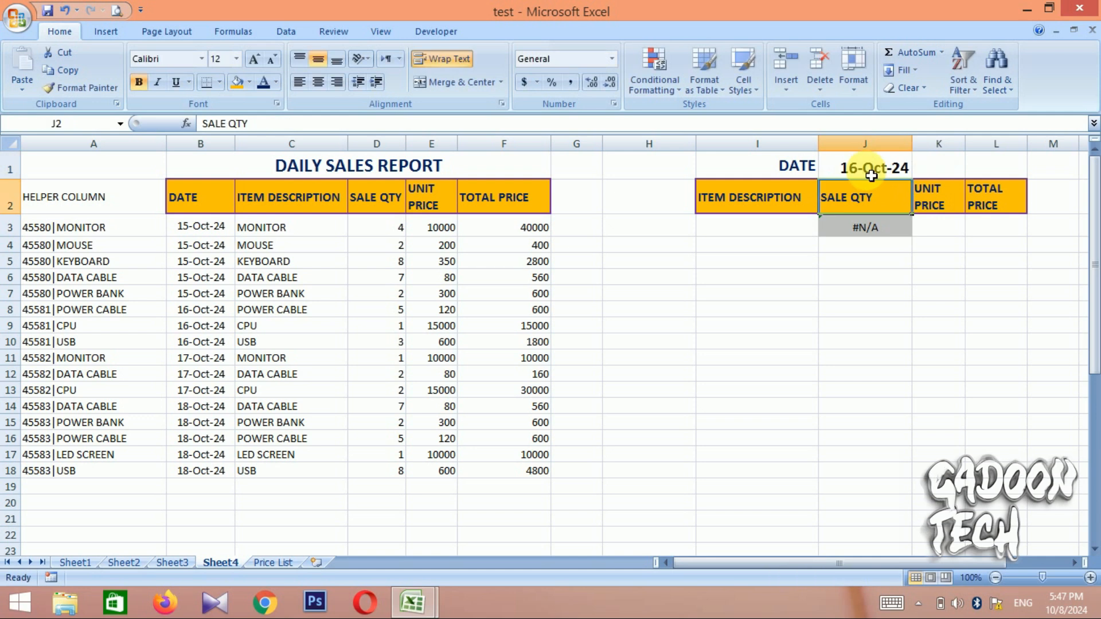
Enter USB in I3 as the first item description of the report table.
left_click(768, 231)
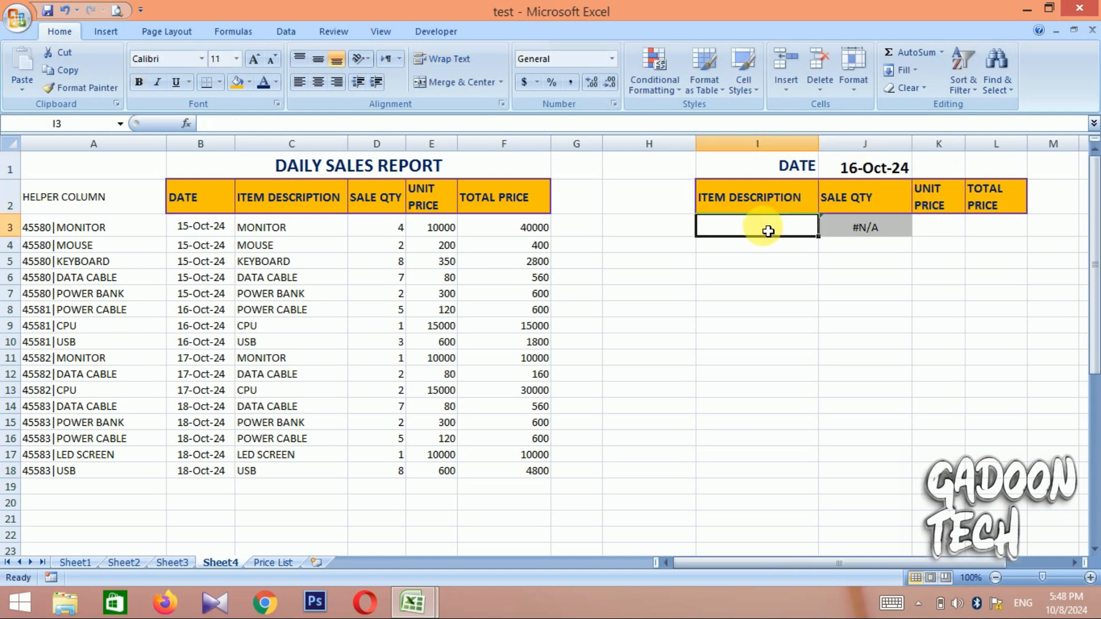
type("USB")
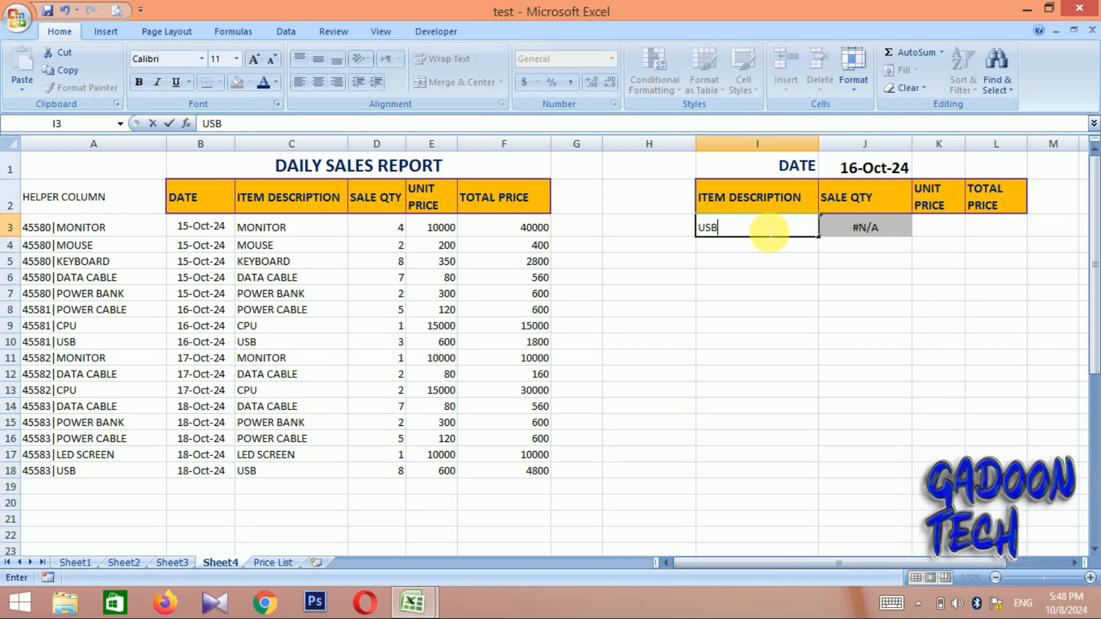
key("Return")
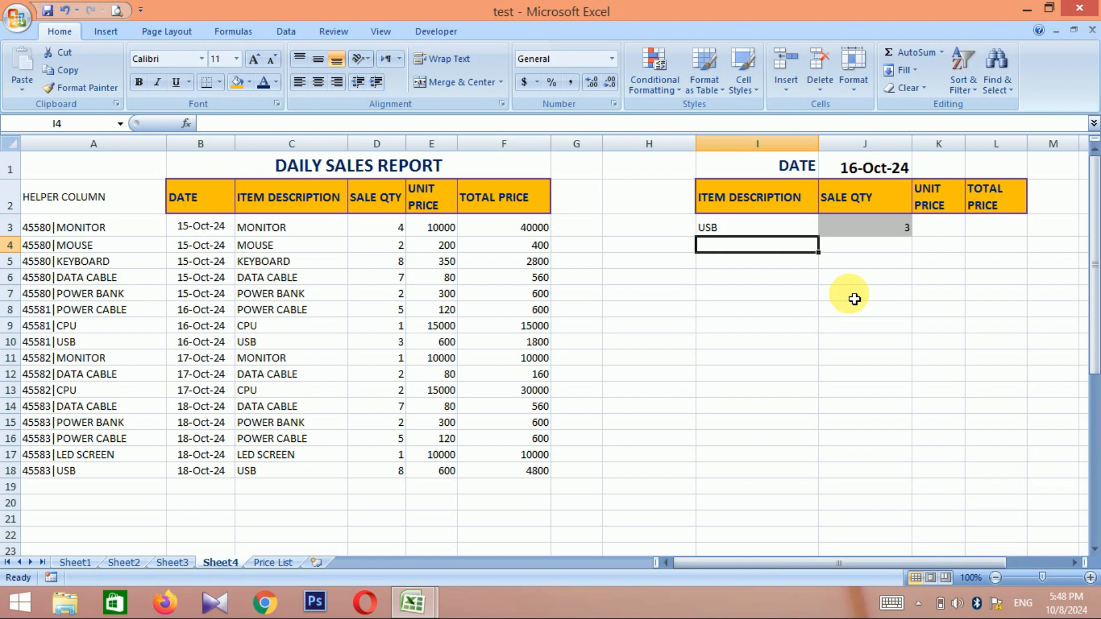
Lock the references in the J3 VLOOKUP formula as $J$1, $I3 and $A$3:$F$19.
left_click(898, 233)
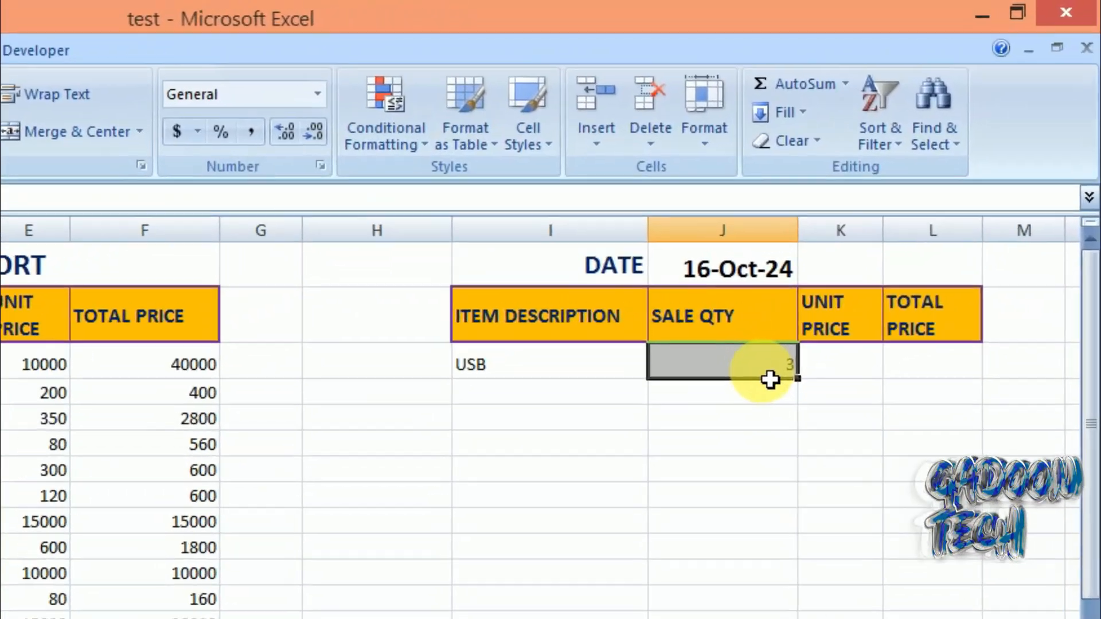
double_click(753, 373)
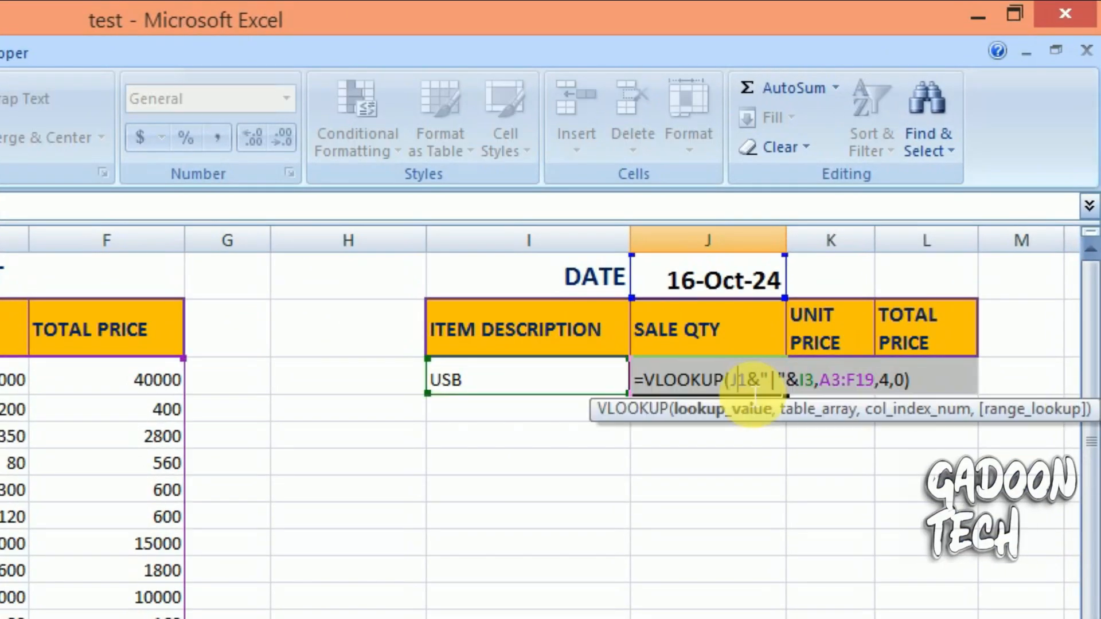
left_click(758, 414)
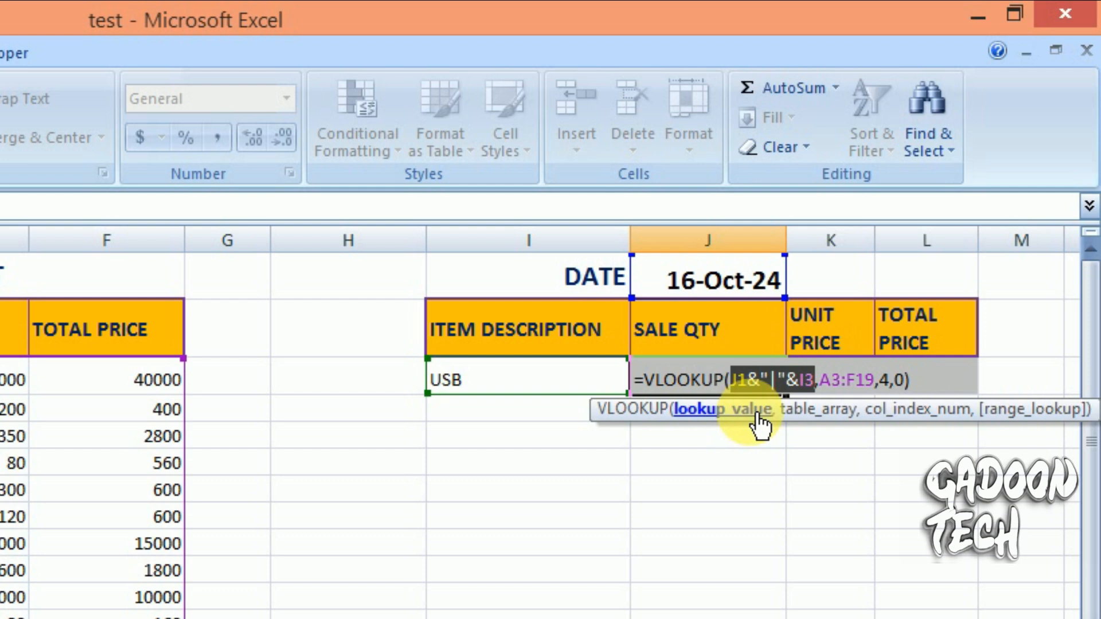
key("F4")
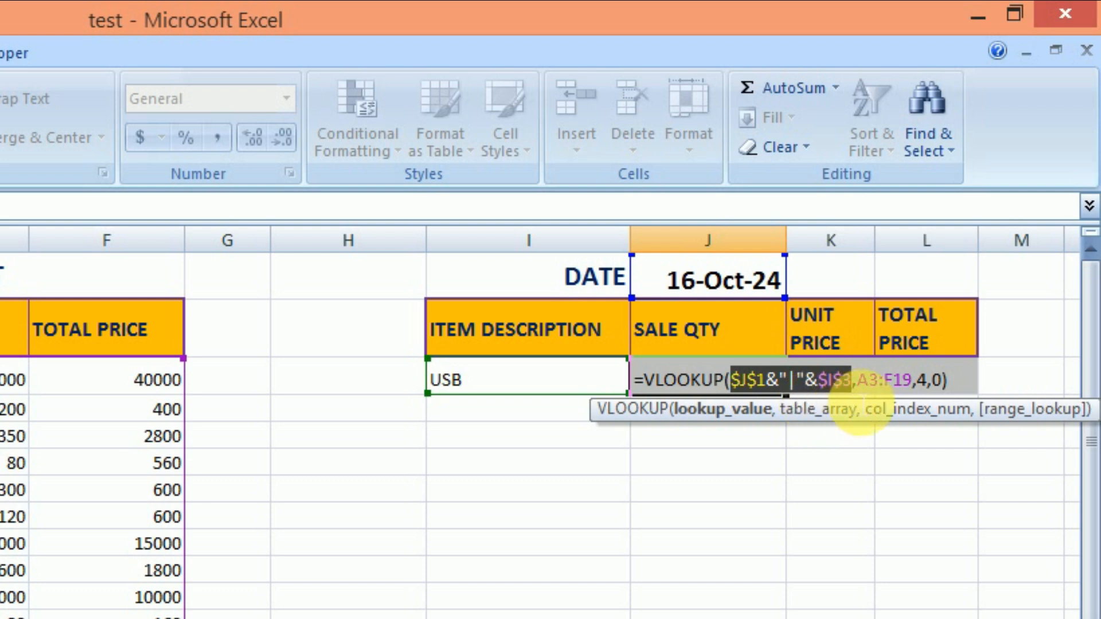
key("Right")
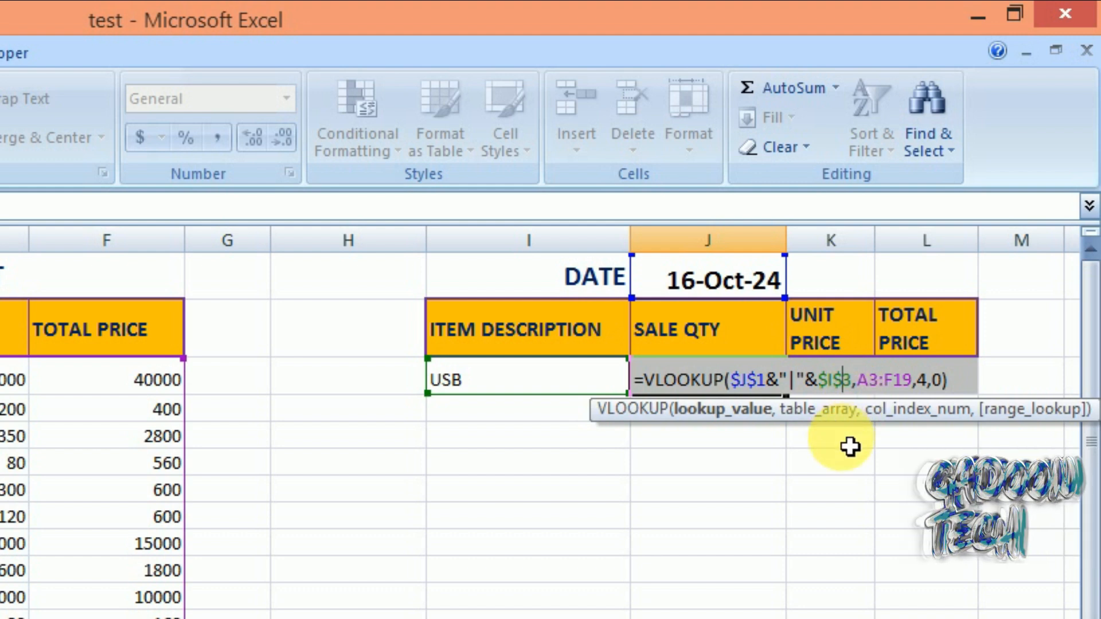
key("BackSpace")
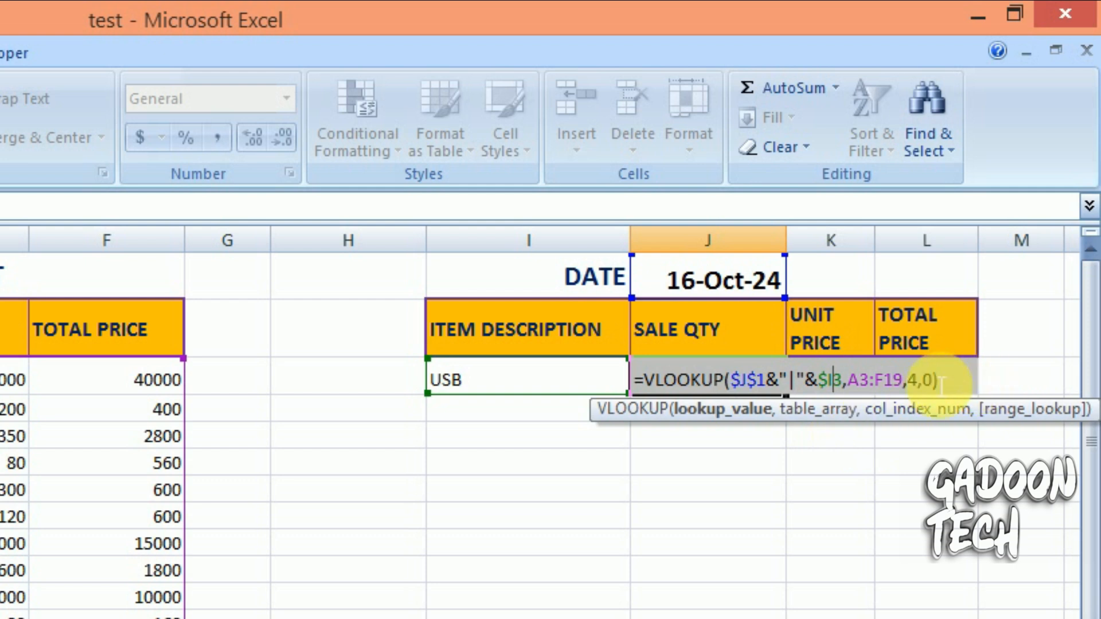
left_click(846, 414)
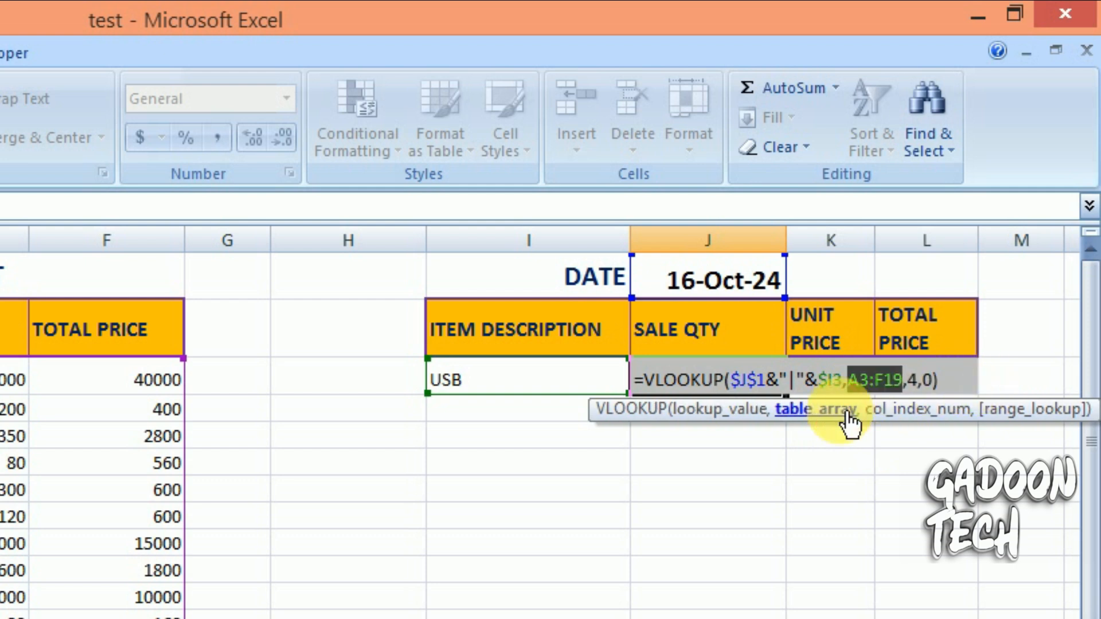
key("F4")
key("Return")
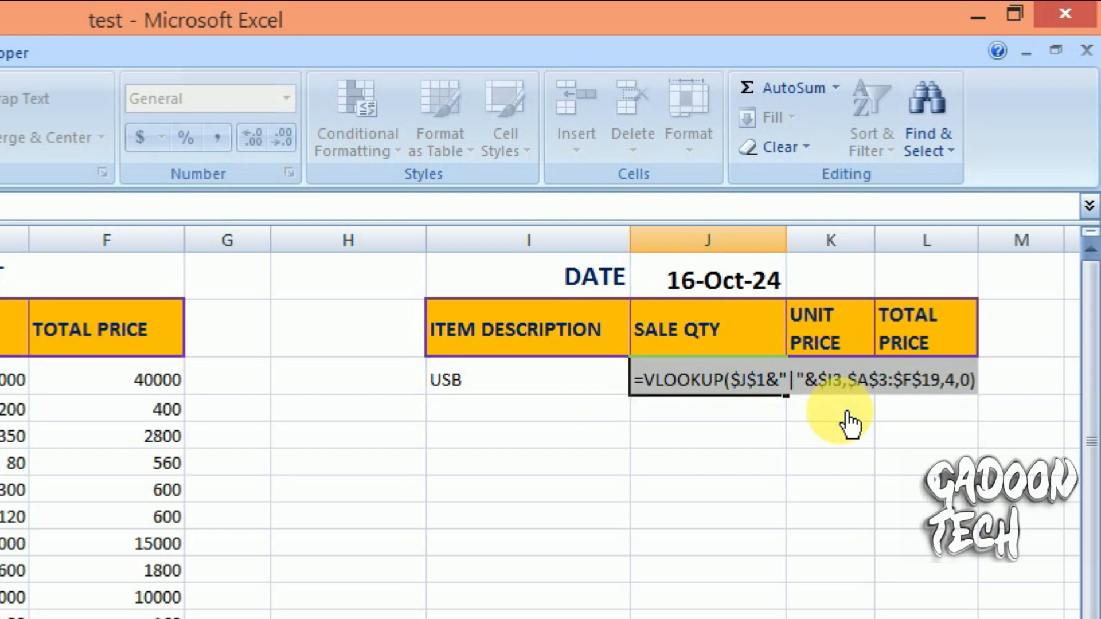
Fill the J3 VLOOKUP formula across to L3, under Unit Price and Total Price.
left_click(776, 388)
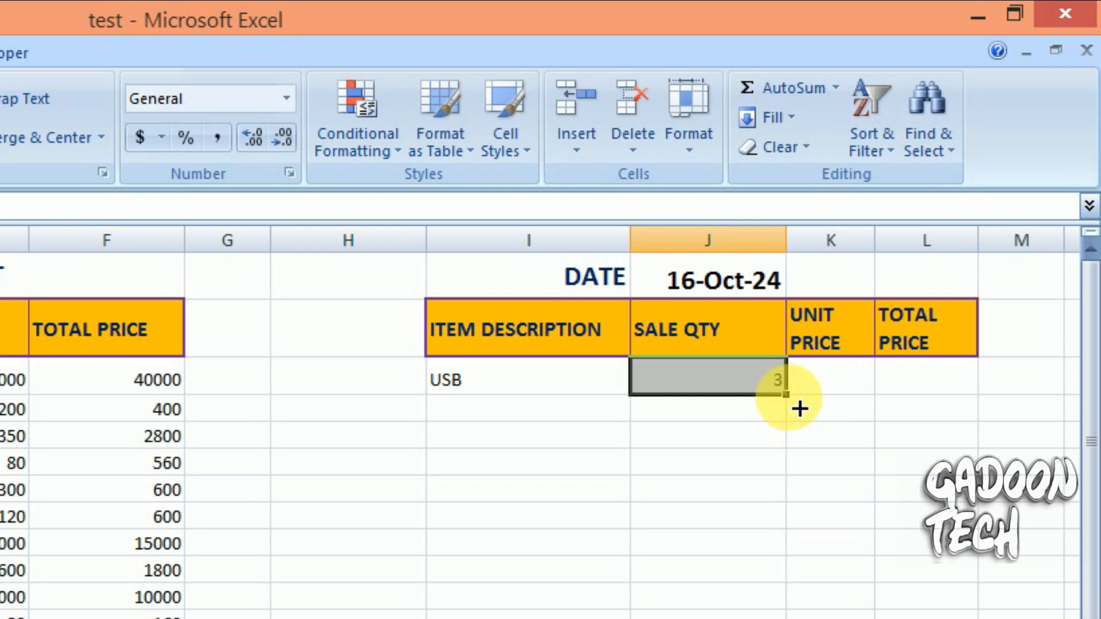
left_click_drag(797, 409, 996, 413)
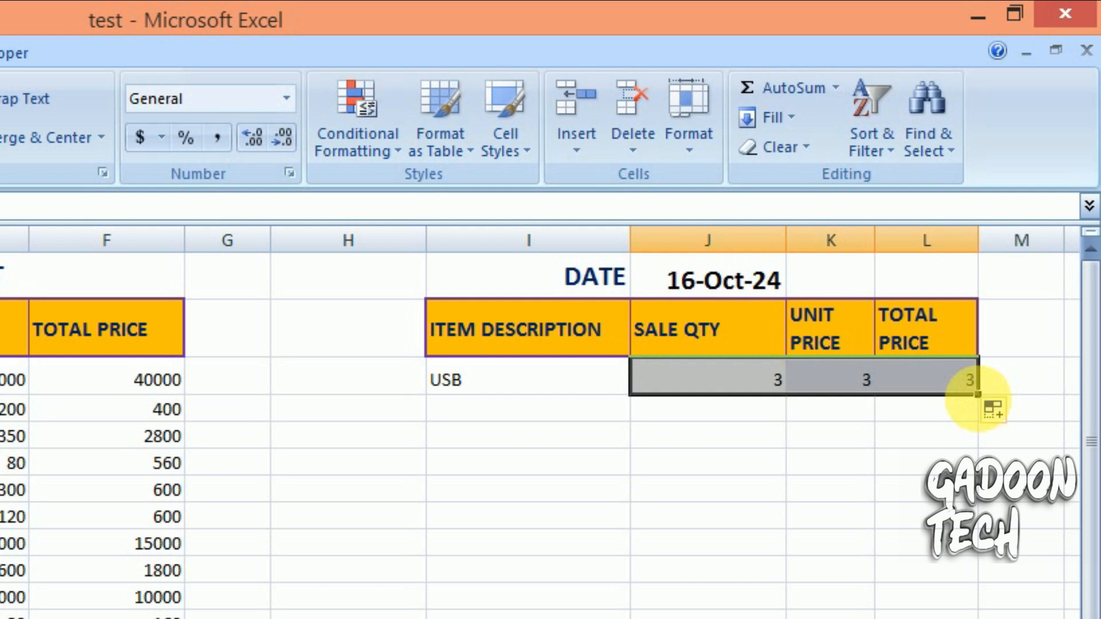
Change the column index of the VLOOKUP formula in K3 to 5 for the unit price.
double_click(859, 388)
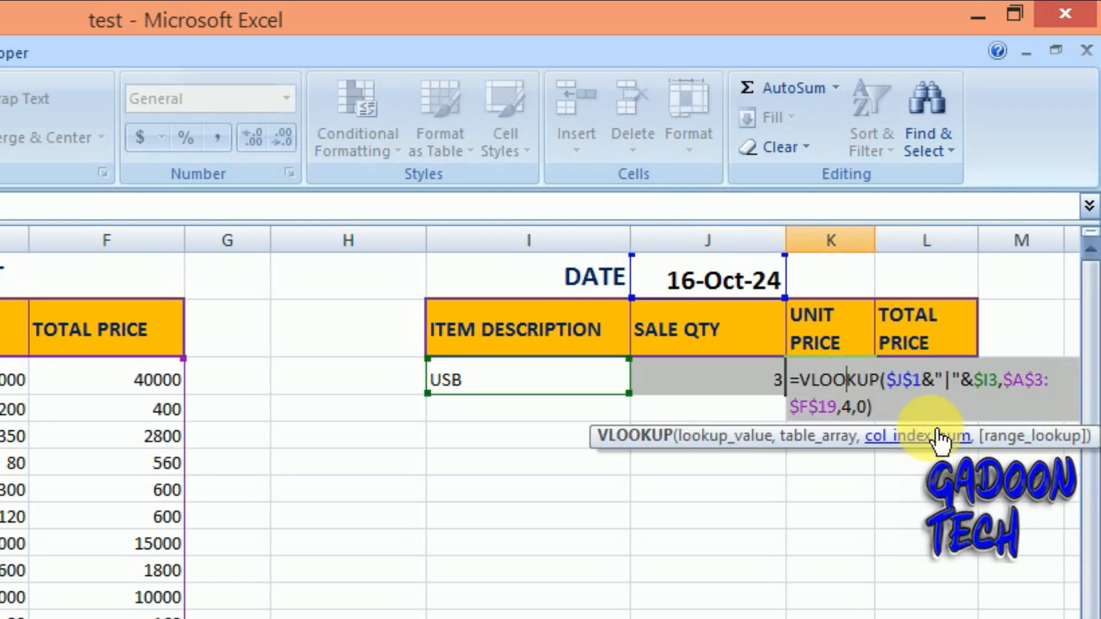
left_click(854, 407)
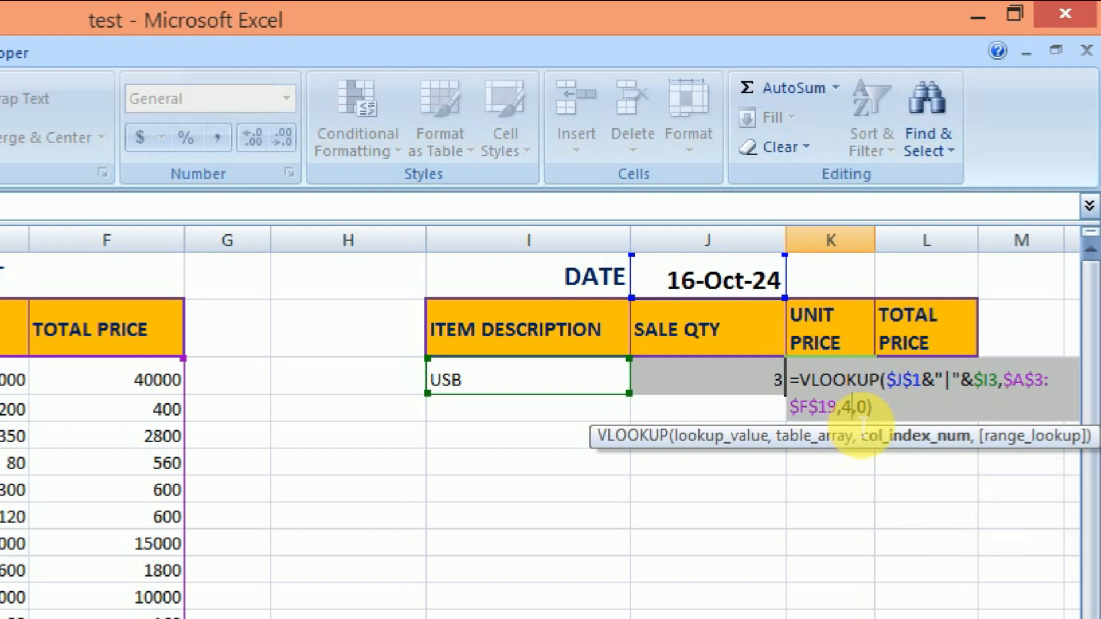
key("BackSpace")
type("5")
key("Return")
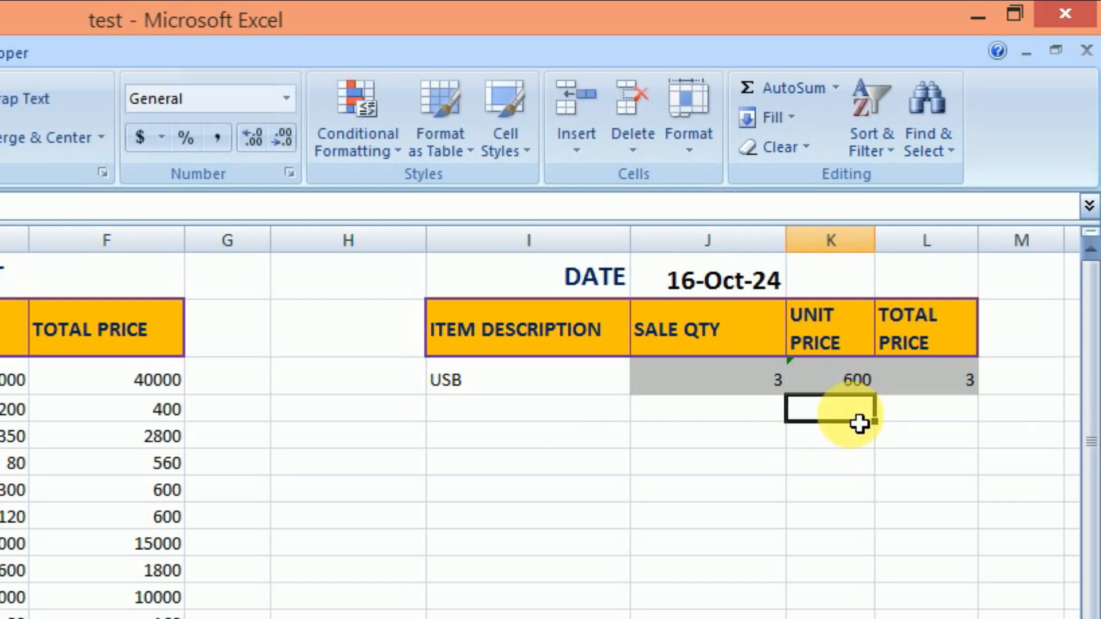
Change the column index of the VLOOKUP formula in L3 to 6 for the total price.
double_click(967, 391)
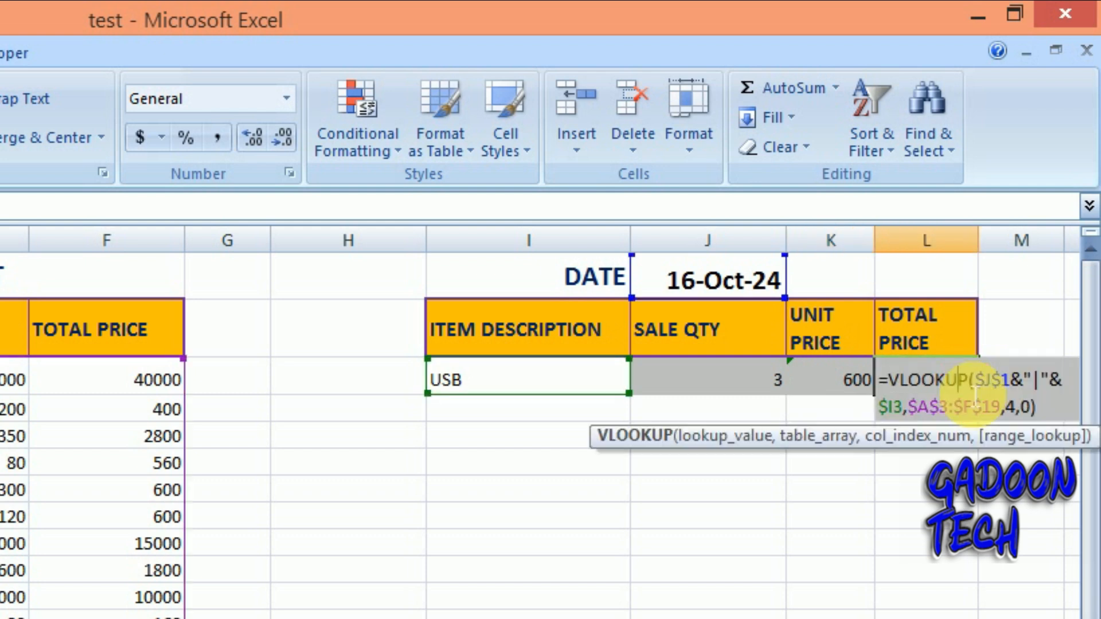
left_click(1022, 407)
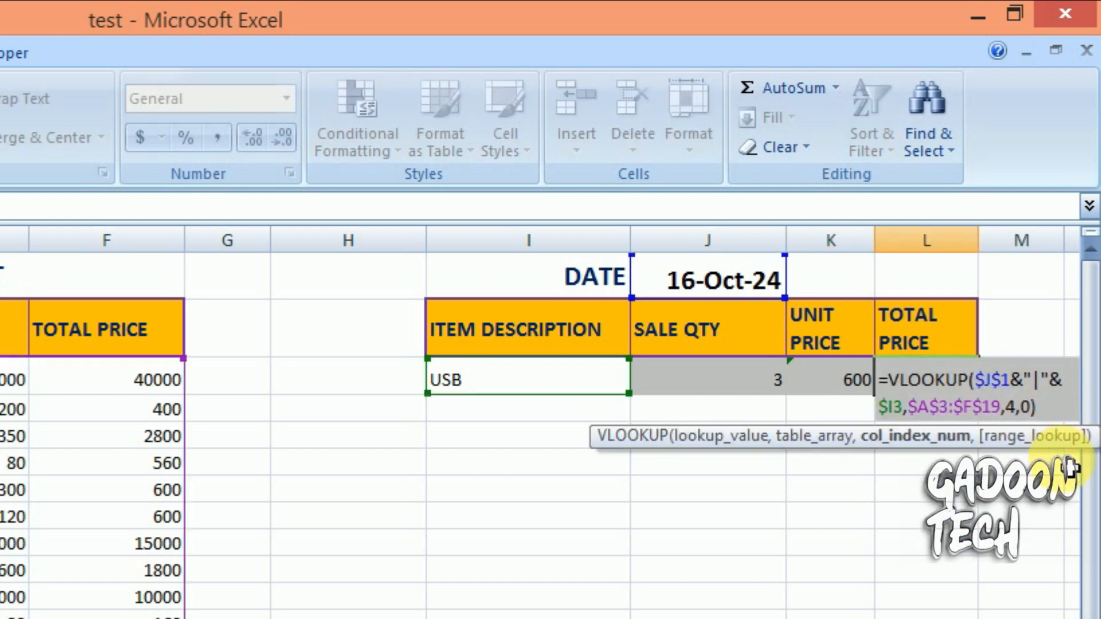
key("BackSpace")
type("6")
key("Return")
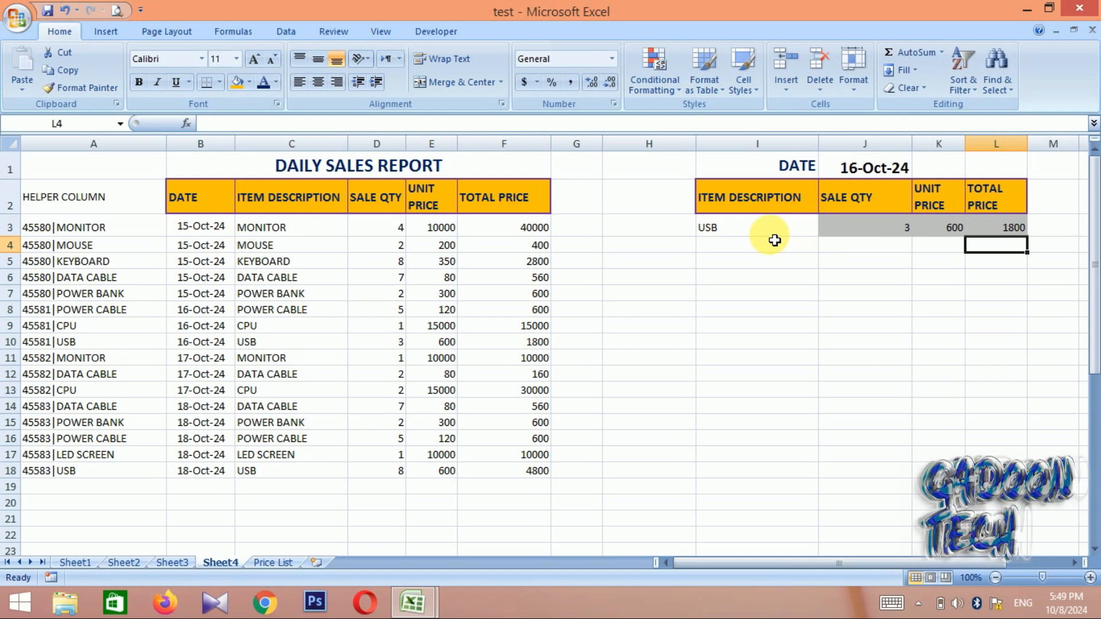
Compare the USB quantity, unit price and total in J3:L3 with the 16-Oct-24 USB row of the sales data.
left_click(271, 346)
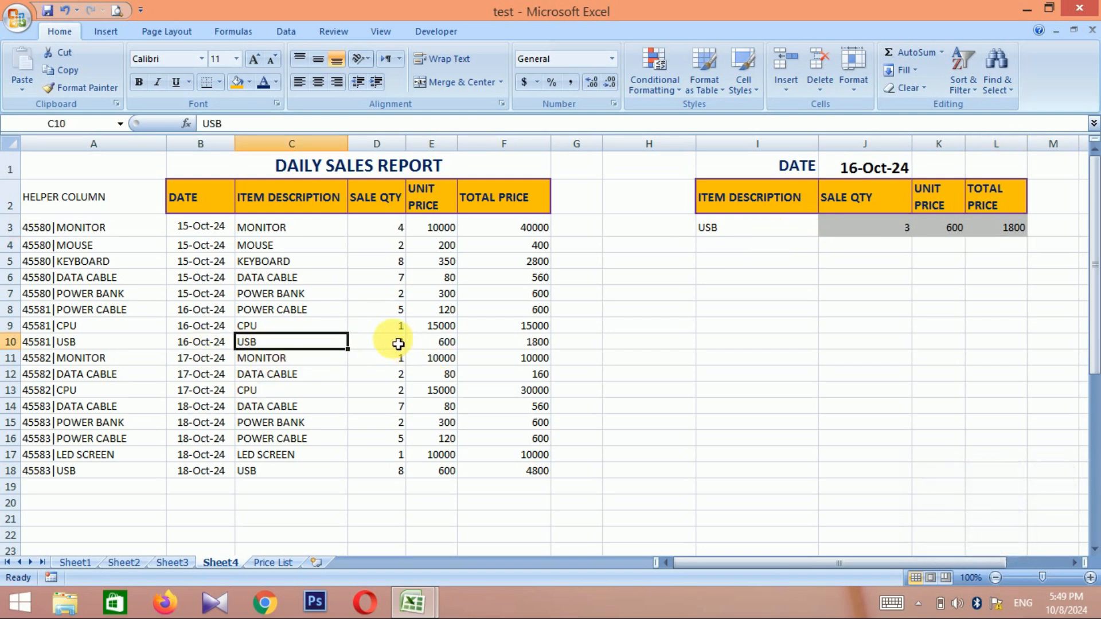
left_click_drag(338, 344, 549, 346)
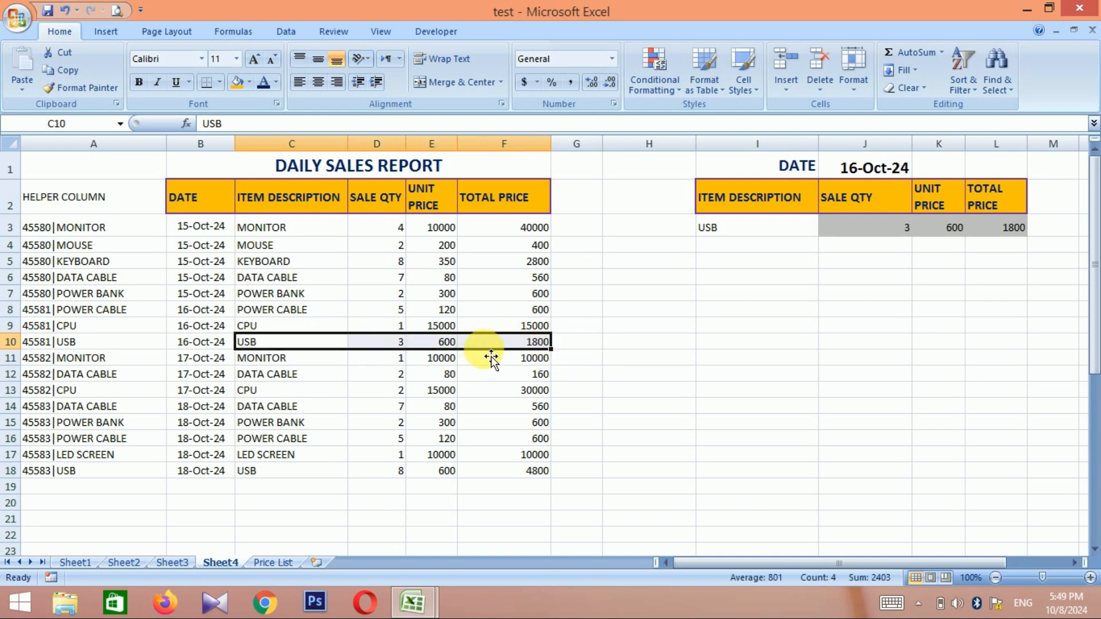
left_click_drag(894, 228, 1009, 230)
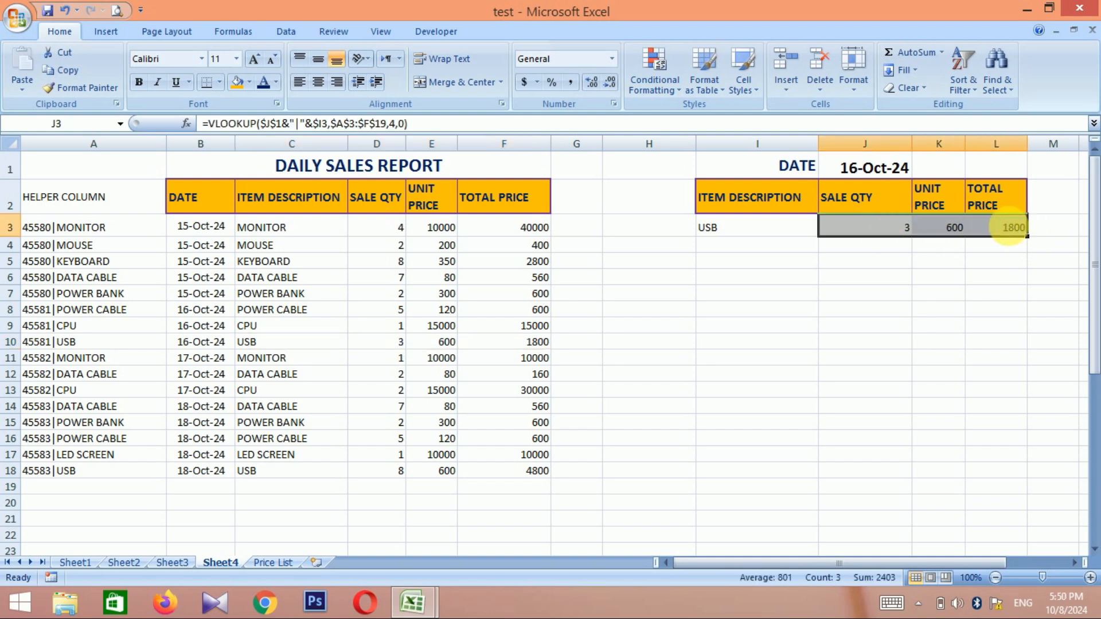
left_click(795, 230)
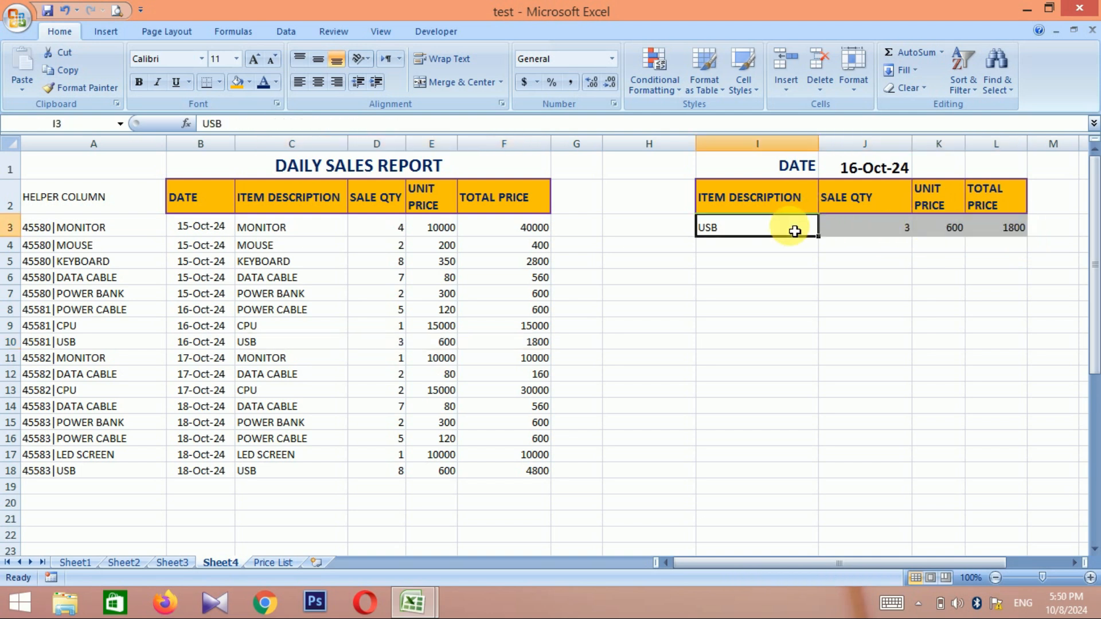
Change the report date formula in J1 to =DATE(2024,10,17).
double_click(896, 174)
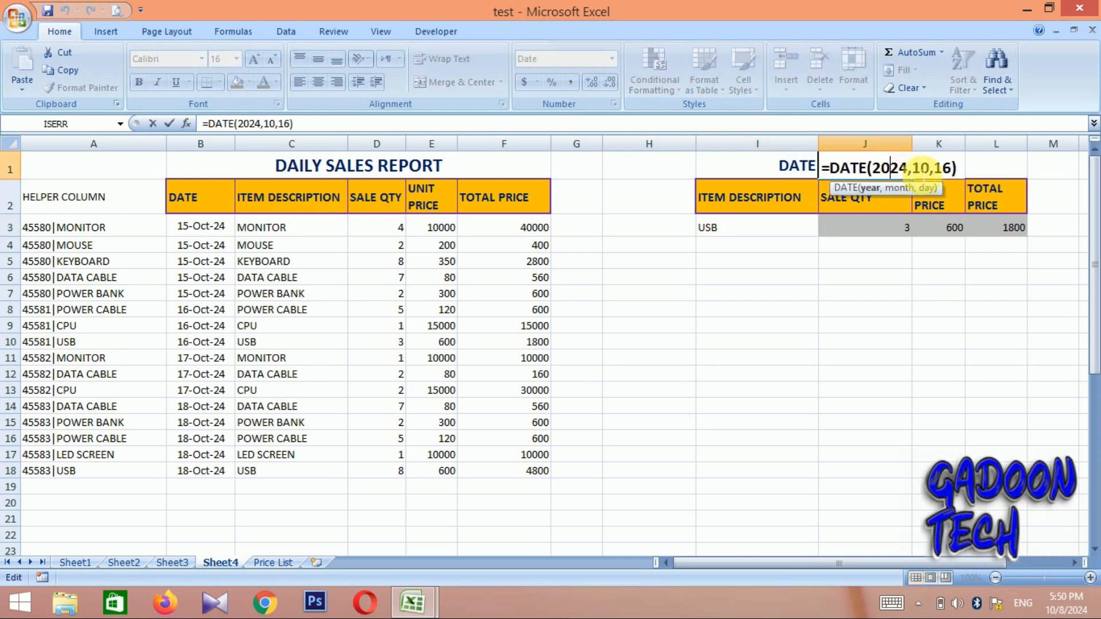
left_click(953, 168)
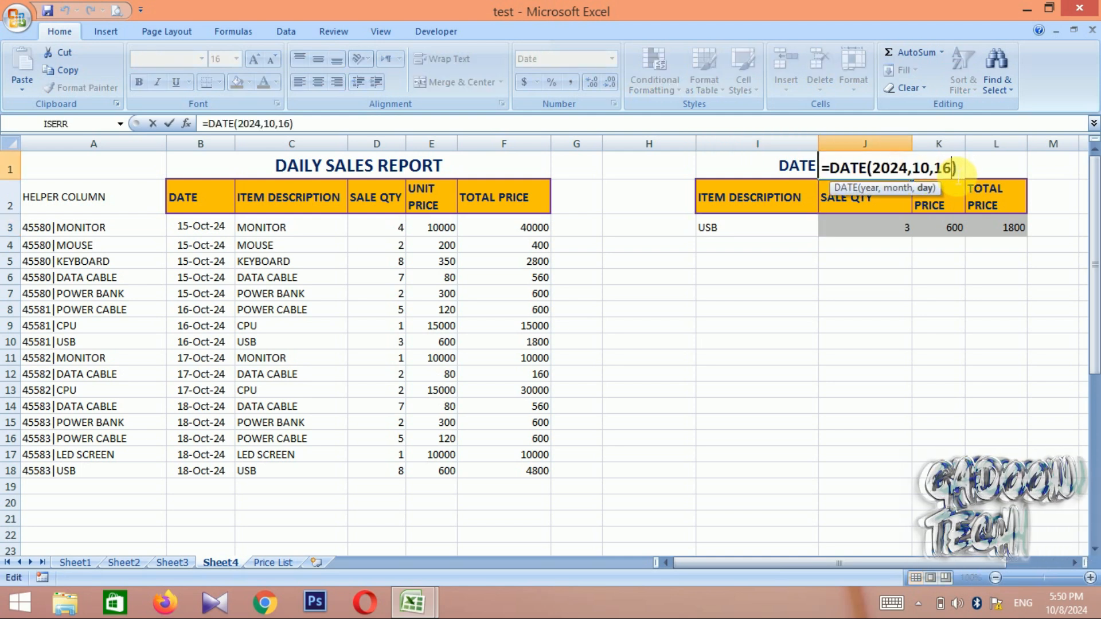
key("BackSpace")
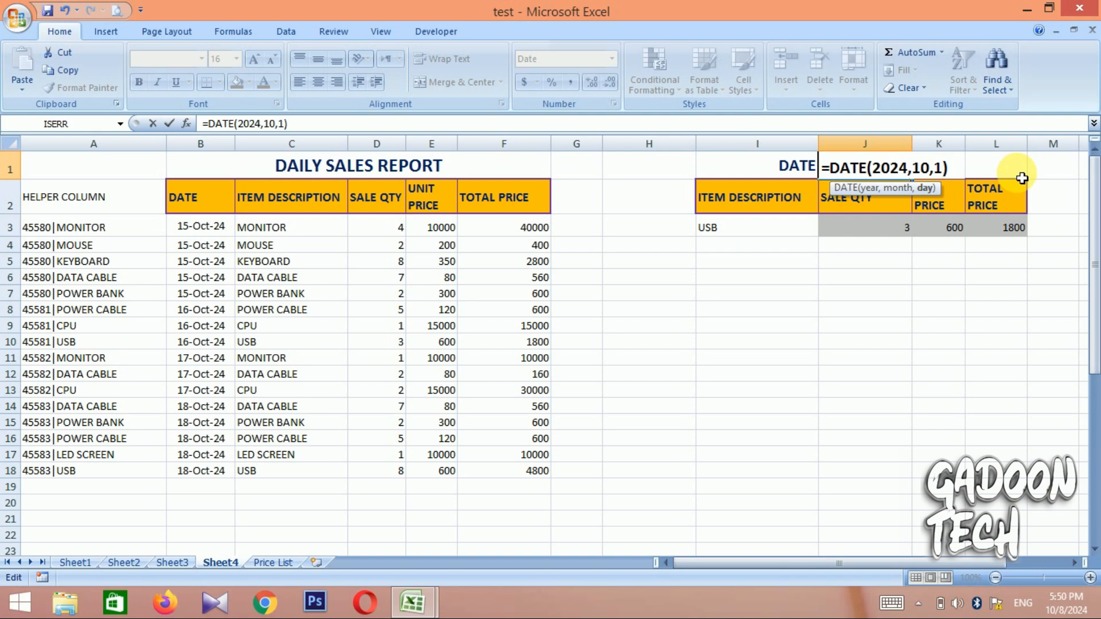
key("Return")
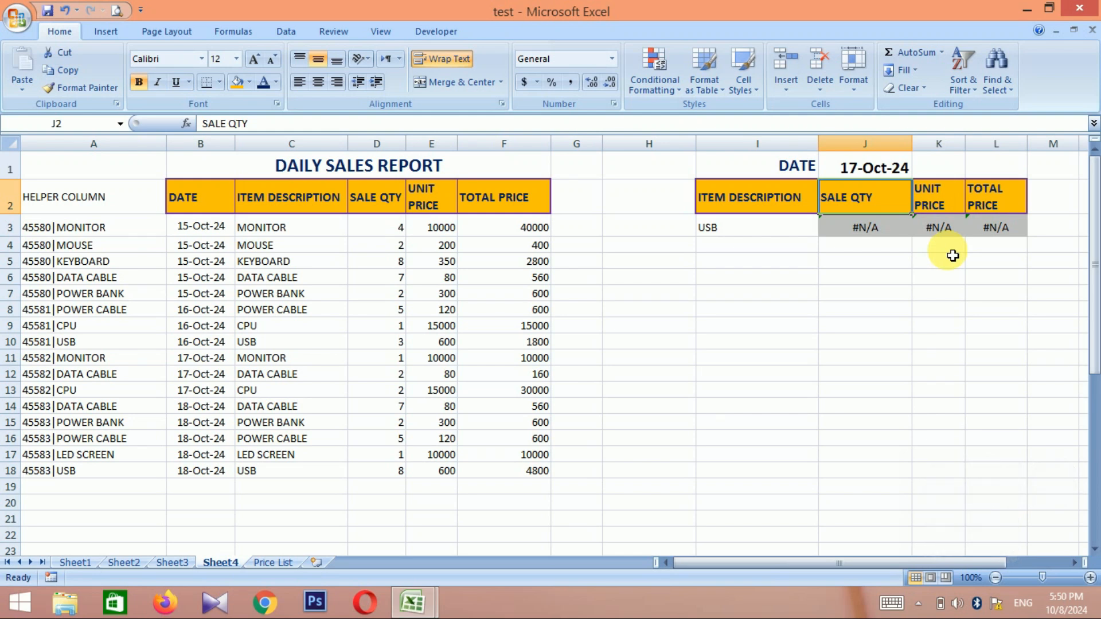
Wrap the Sale Qty VLOOKUP in J3 in IFERROR with an empty string "" as the error value.
left_click(889, 237)
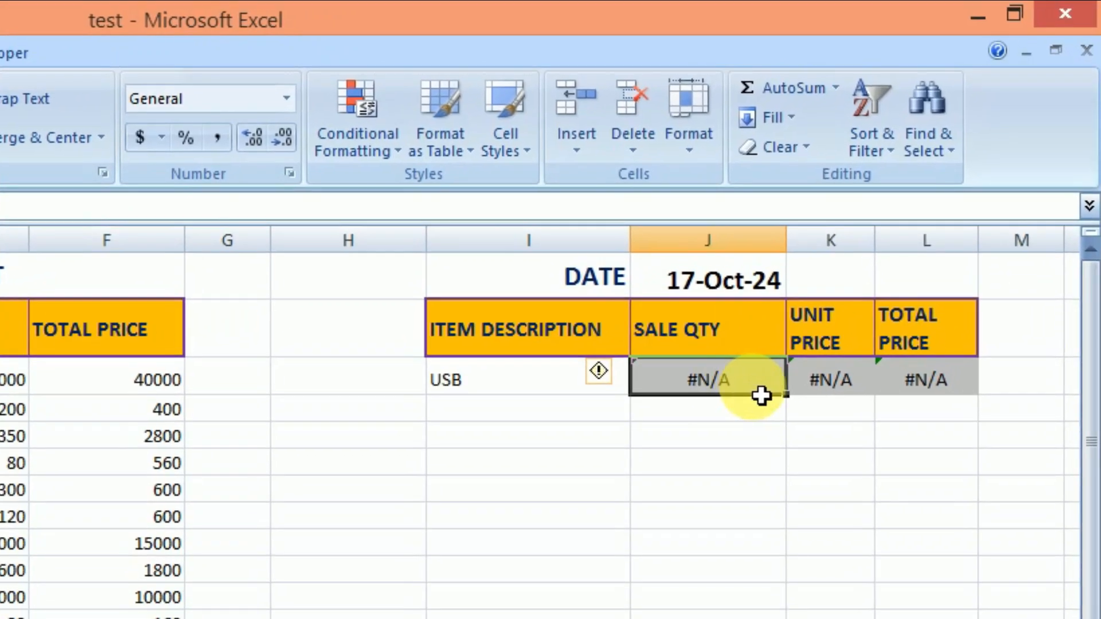
double_click(761, 395)
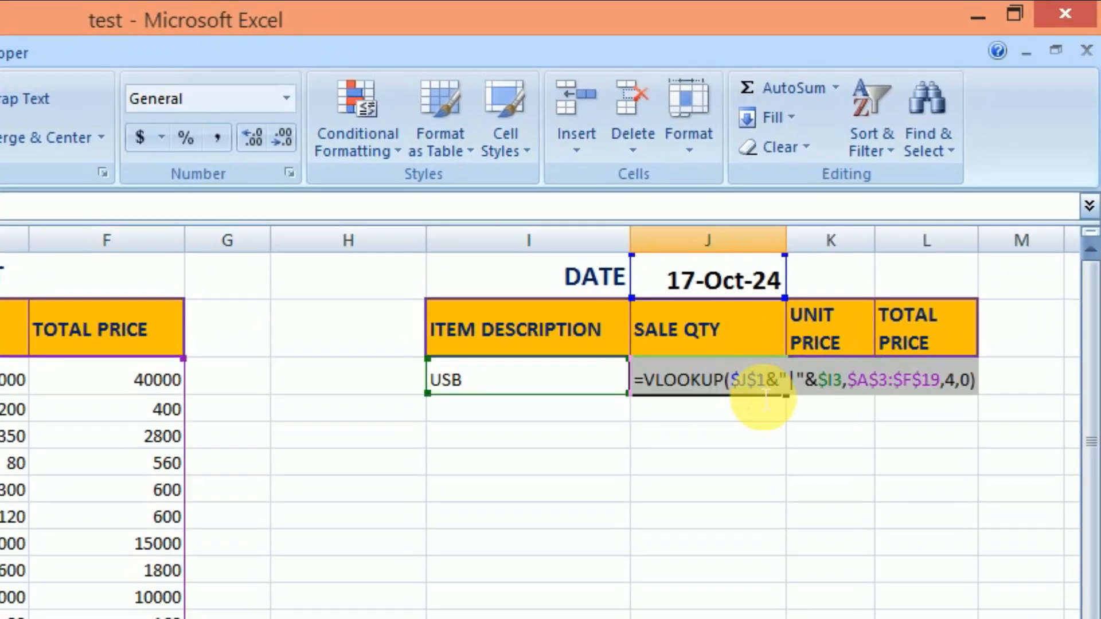
left_click(657, 393)
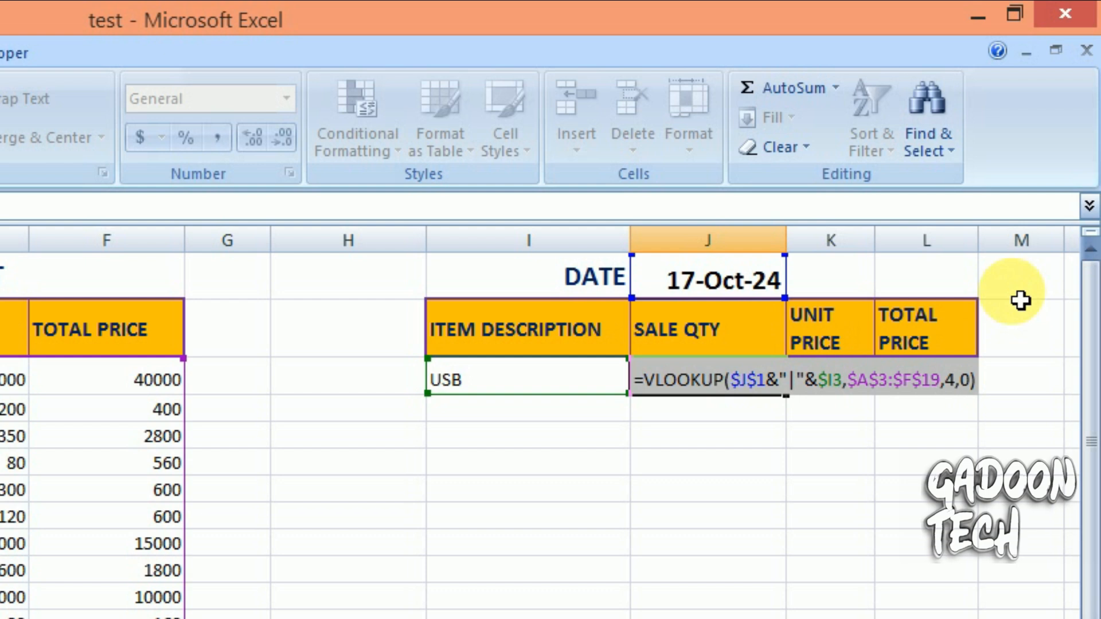
type("IF")
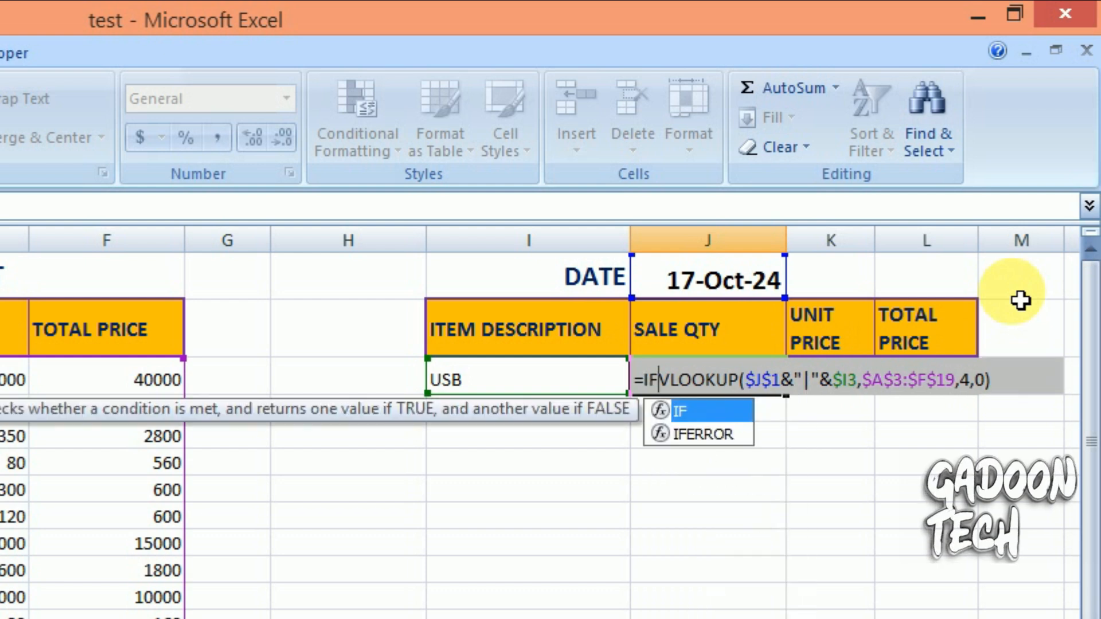
type("E")
key("Tab")
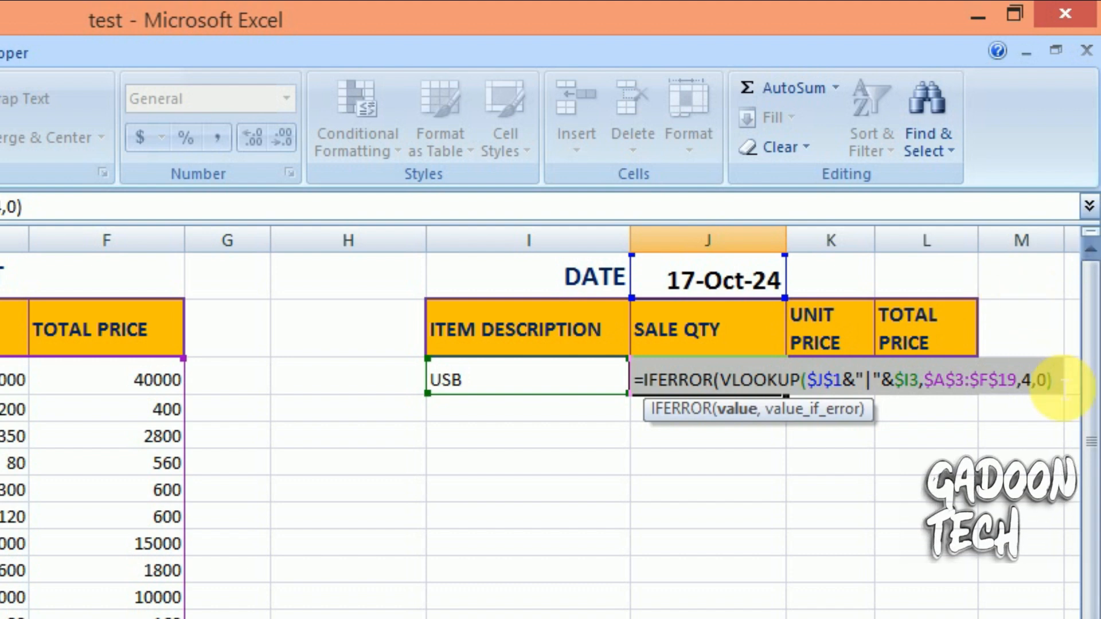
type(",")
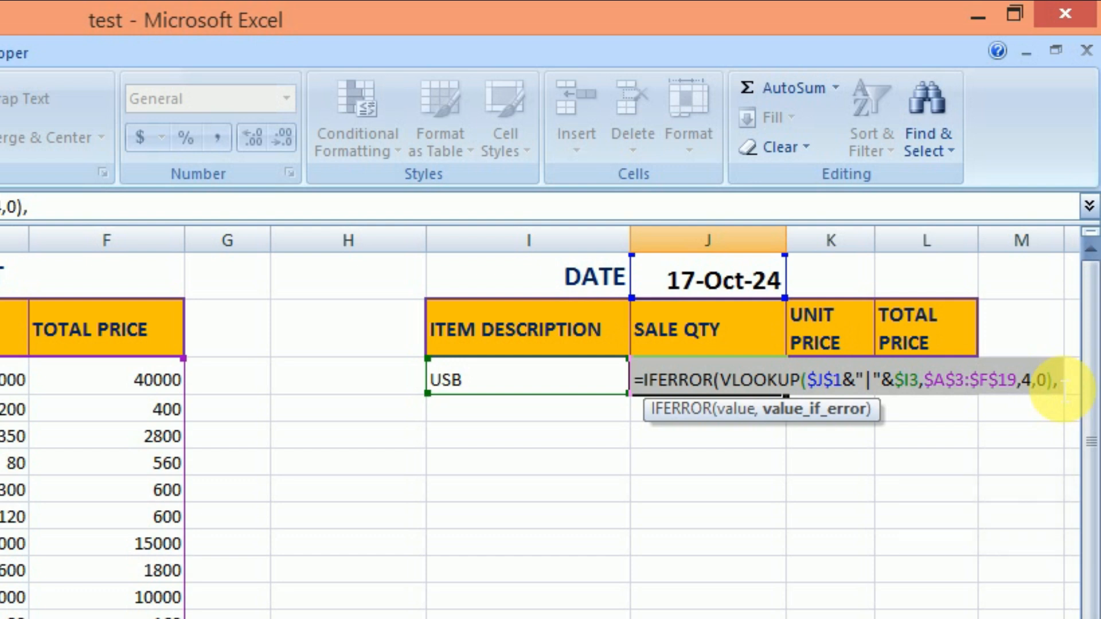
type("\"\"")
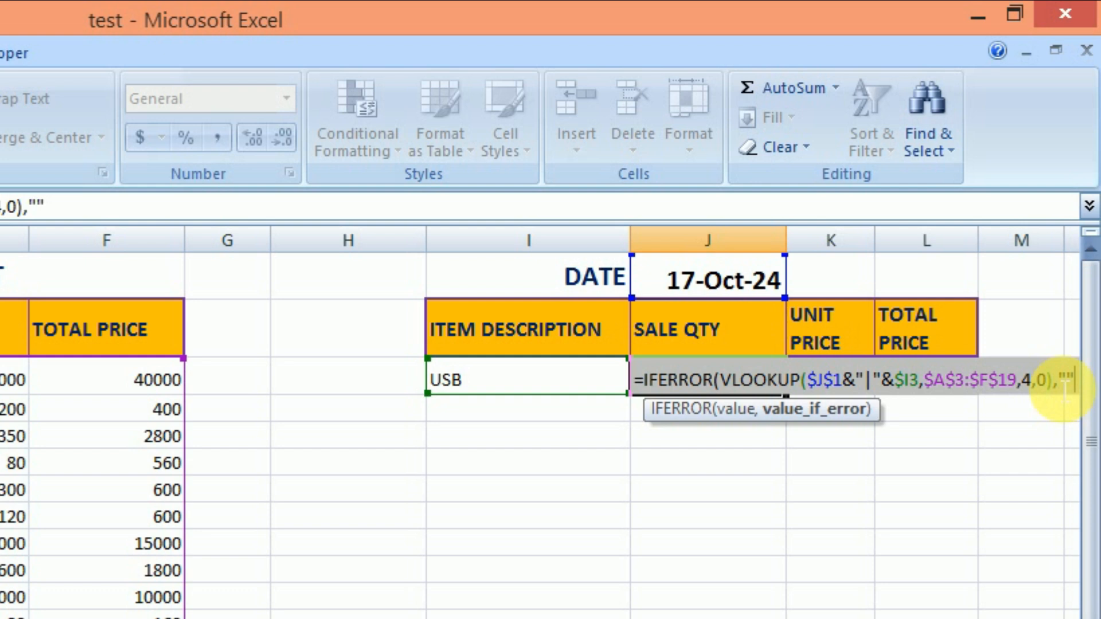
type(")")
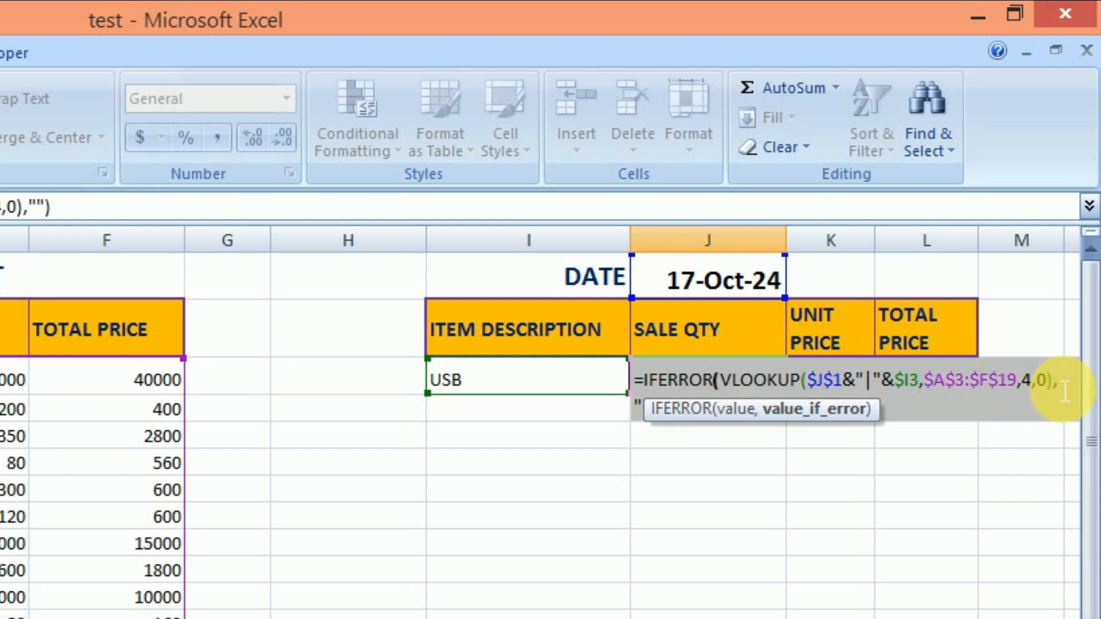
key("Return")
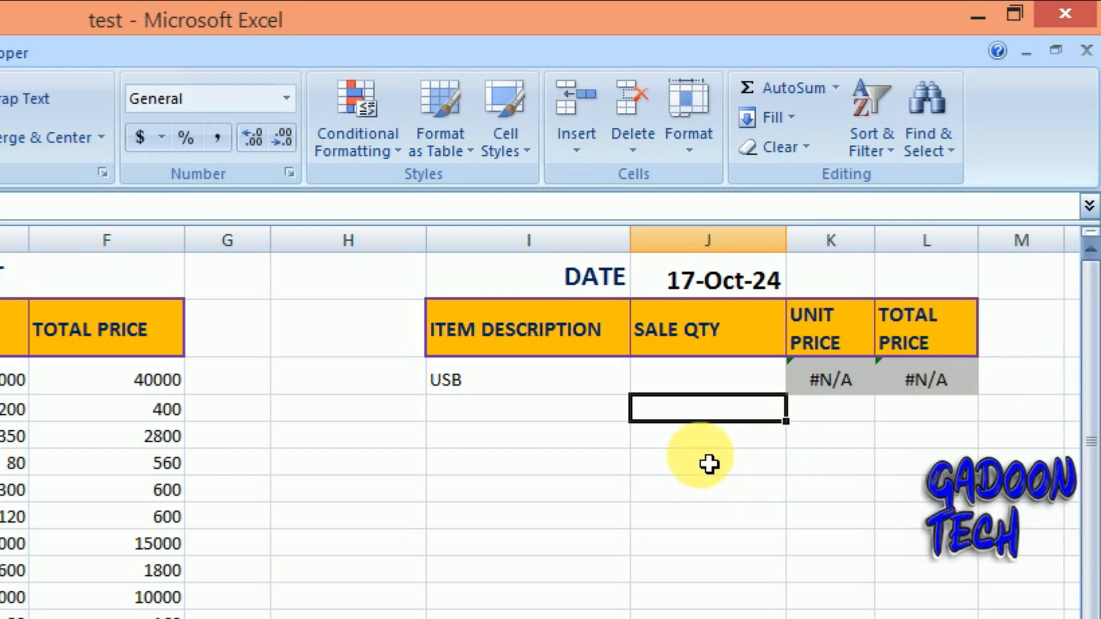
Wrap the Unit Price VLOOKUP in K3 in IFERROR with "" as the error value.
double_click(831, 396)
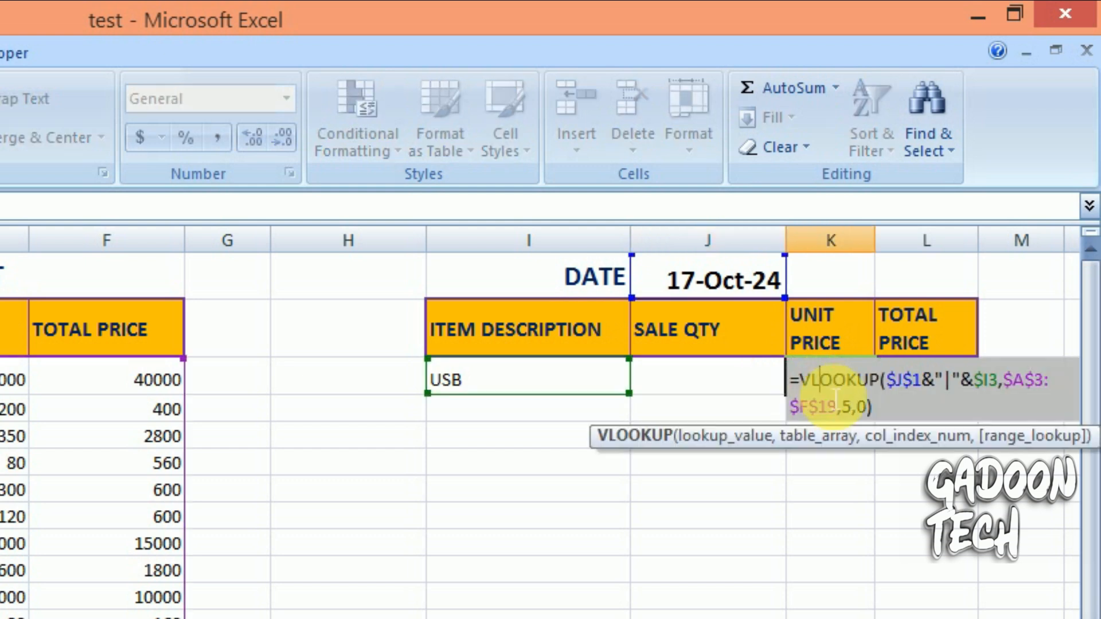
left_click(807, 388)
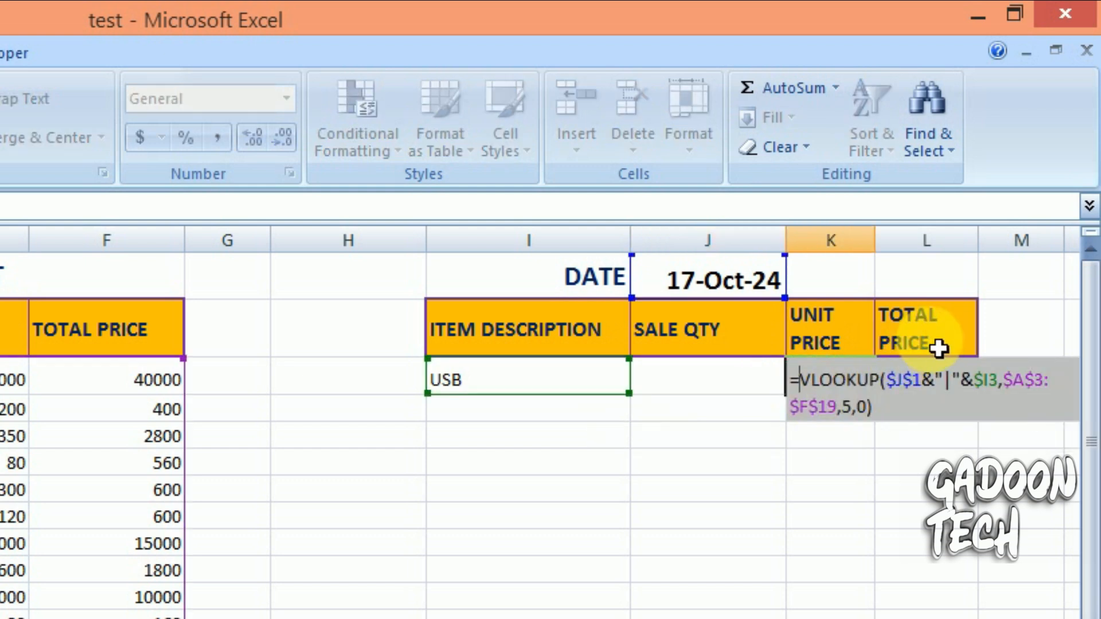
type("IFE")
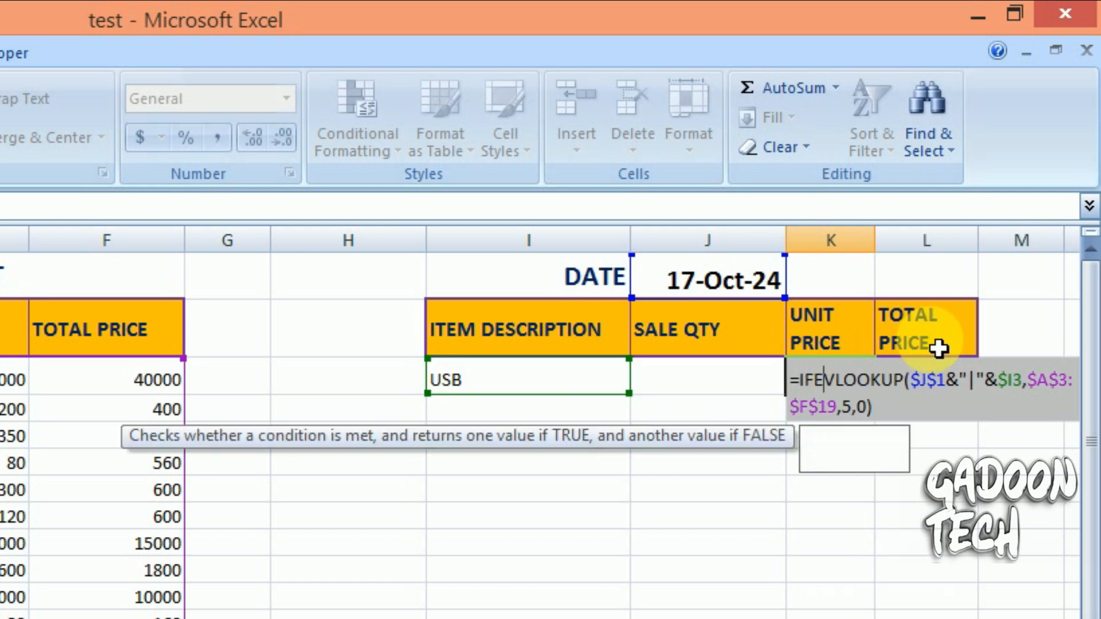
key("Tab")
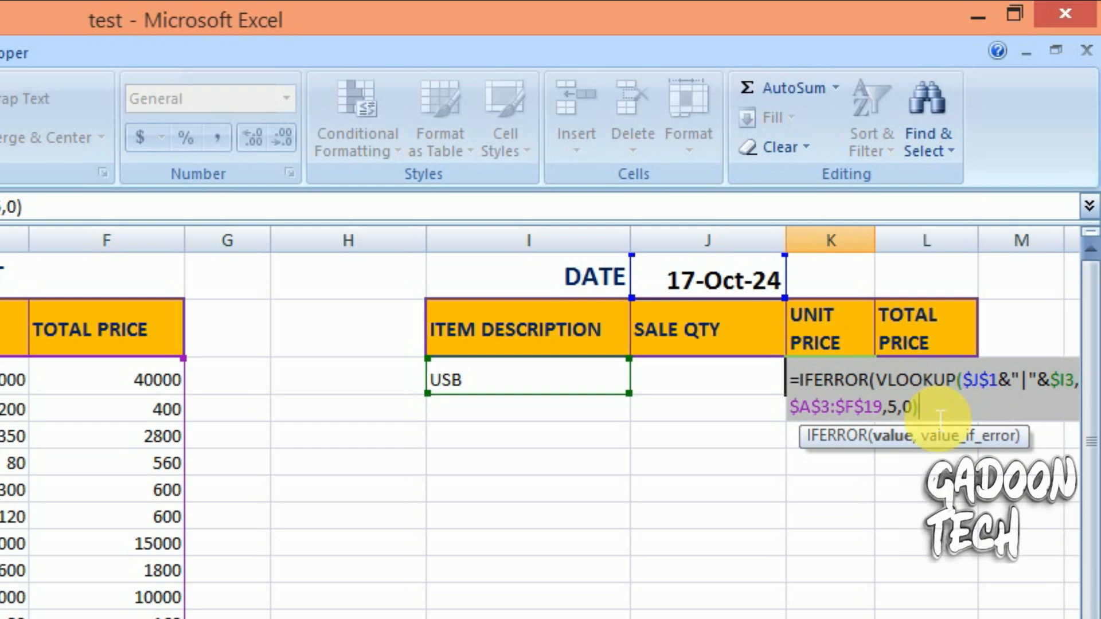
type(",")
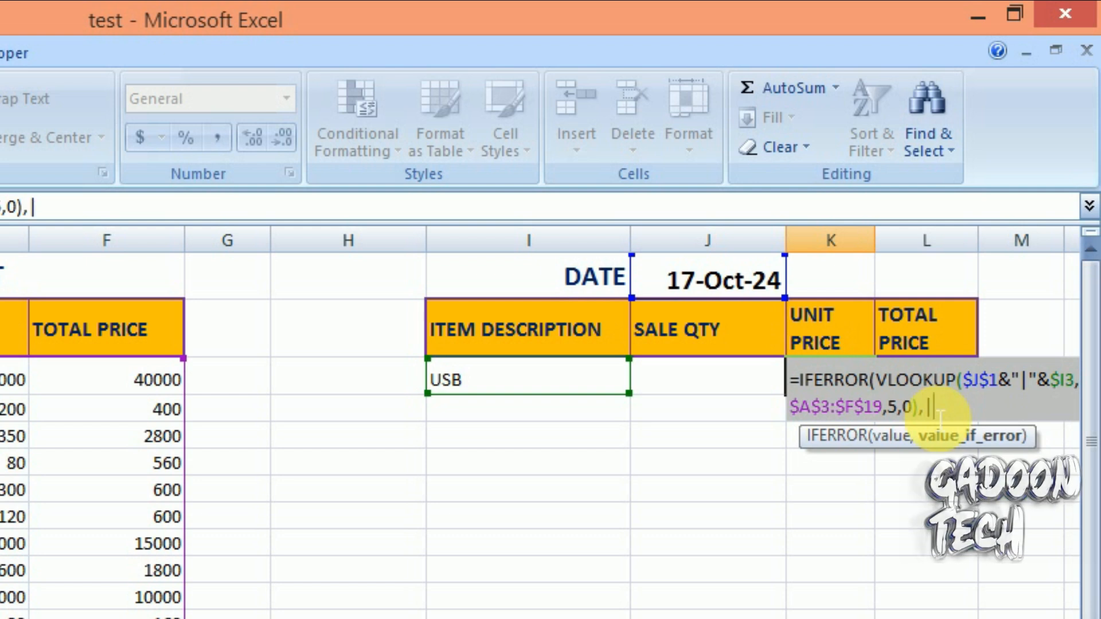
type("\"\"")
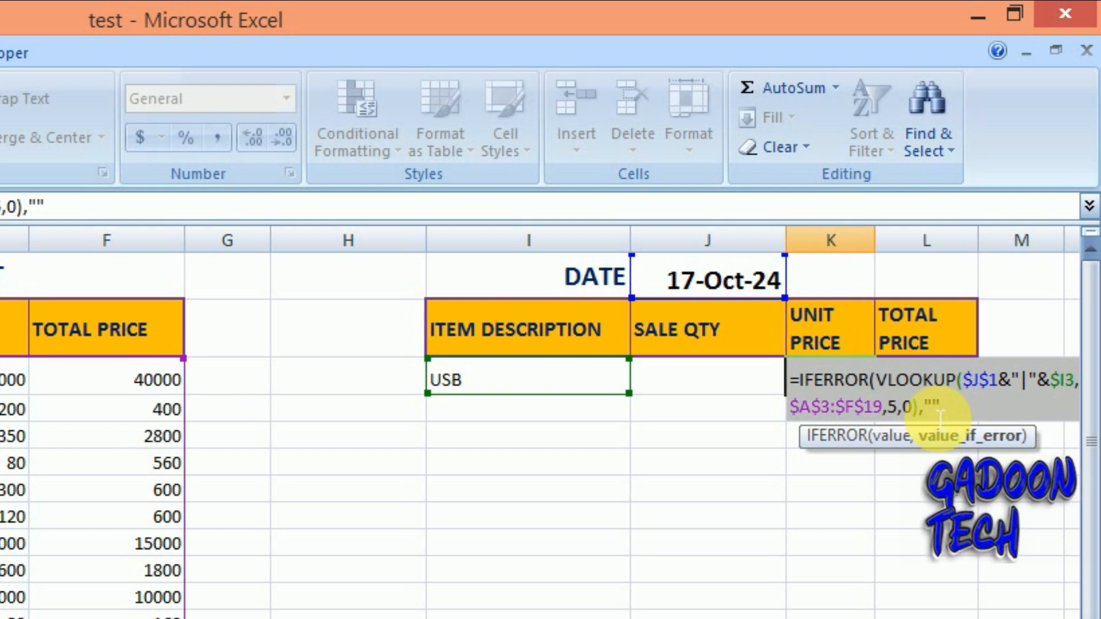
key("Return")
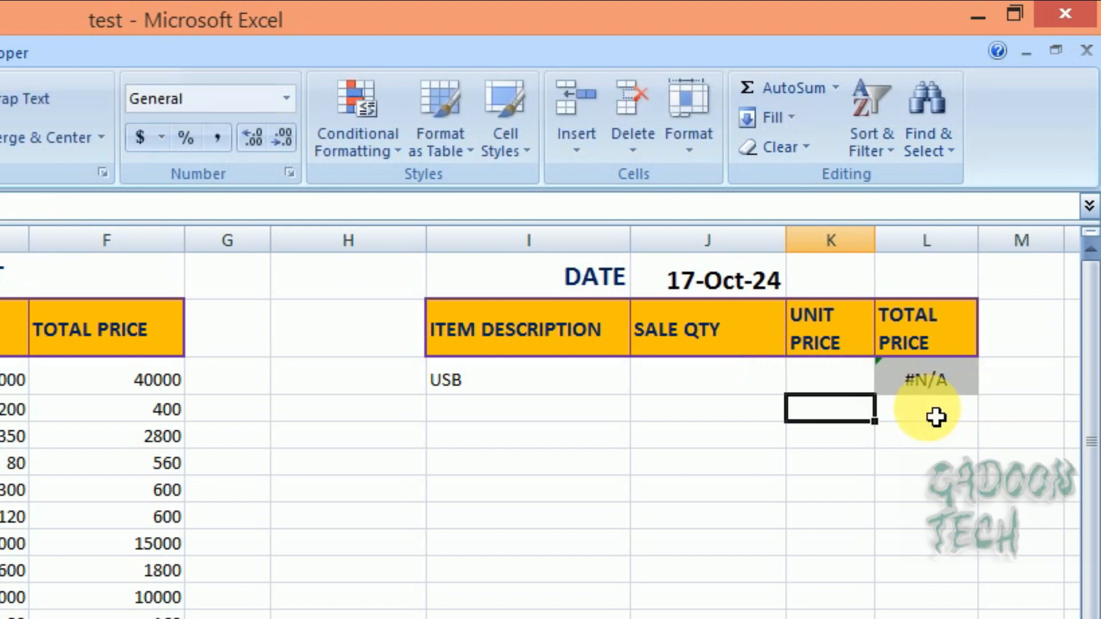
Wrap the Total Price VLOOKUP in L3 in IFERROR, returning "" on an error.
double_click(963, 386)
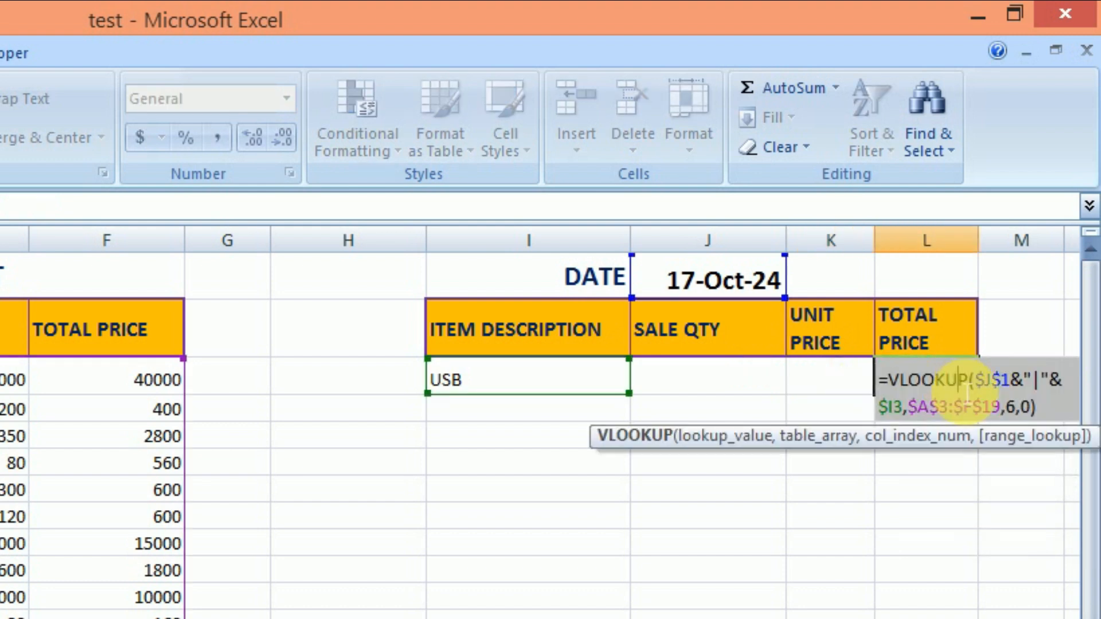
left_click(899, 394)
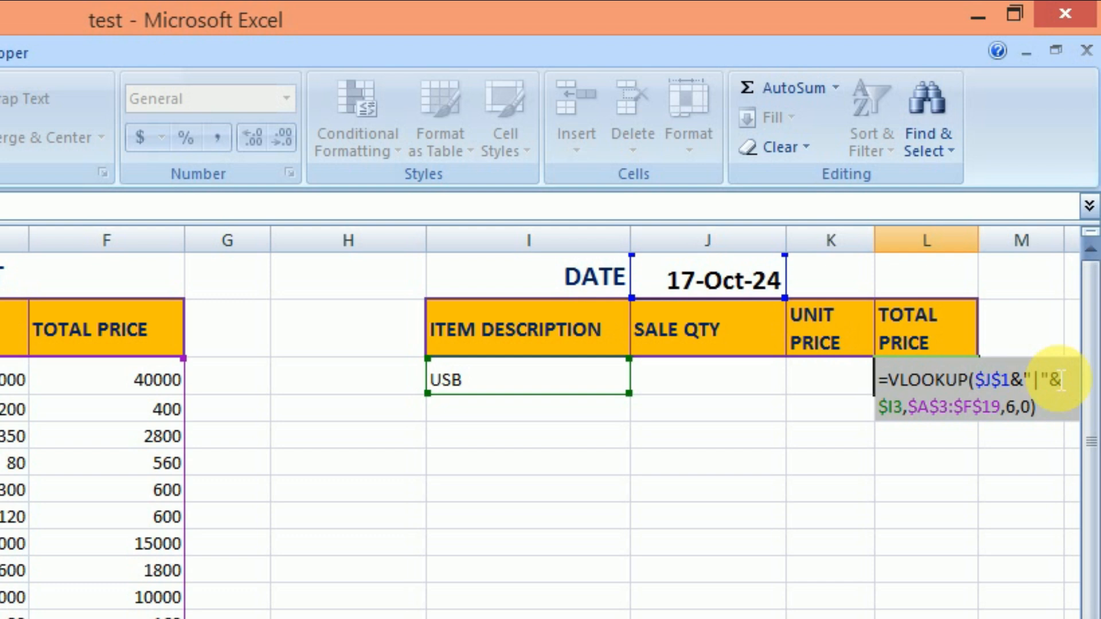
type("IFERROR(")
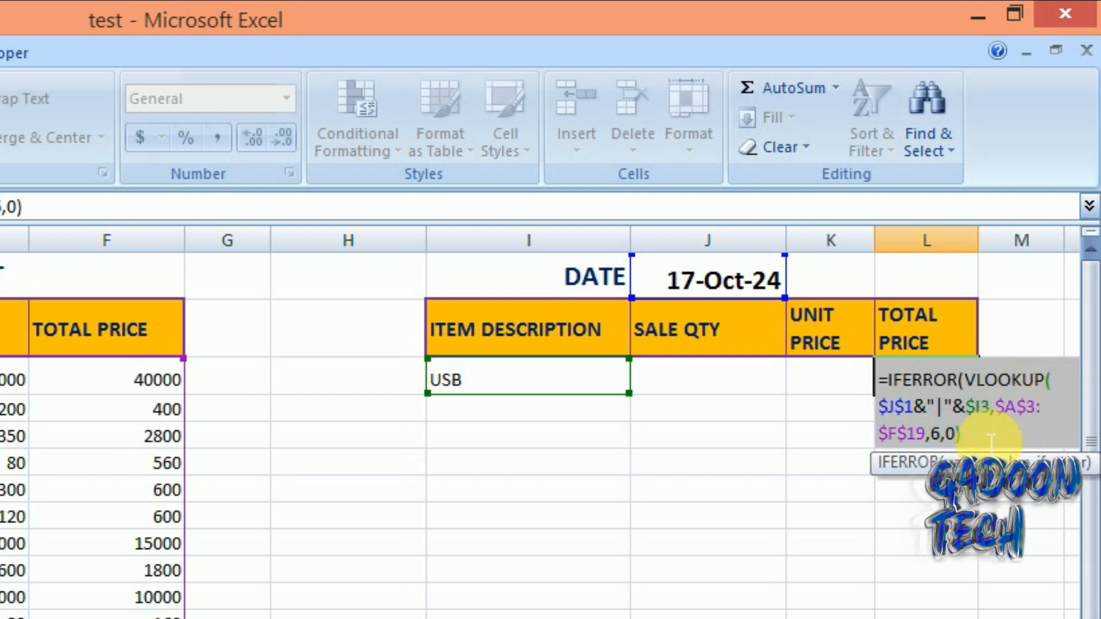
type(",")
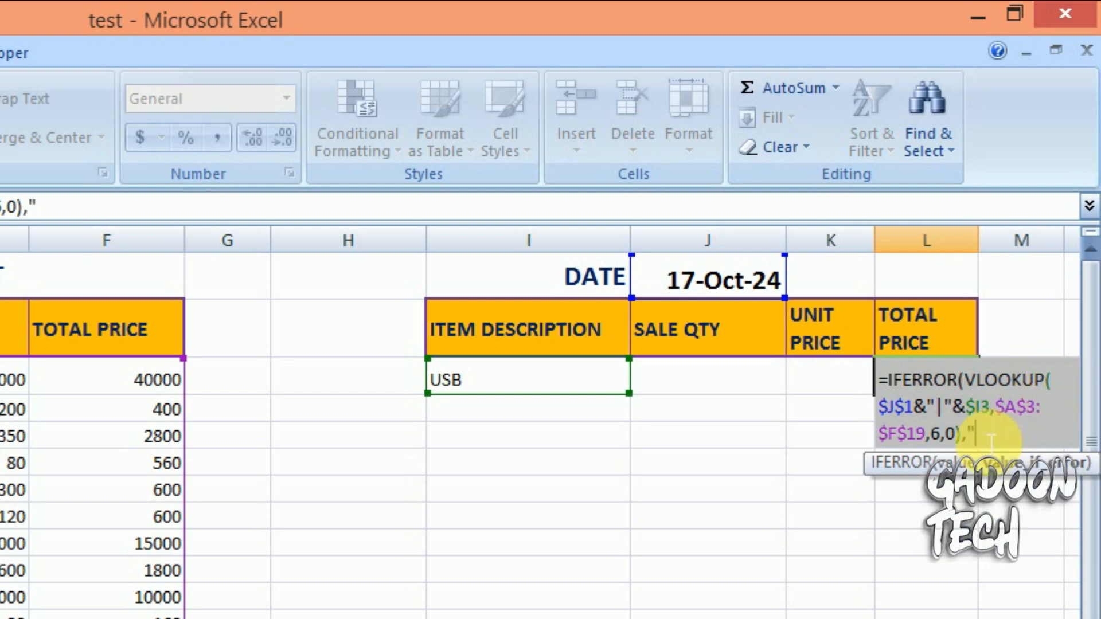
type("\"\")")
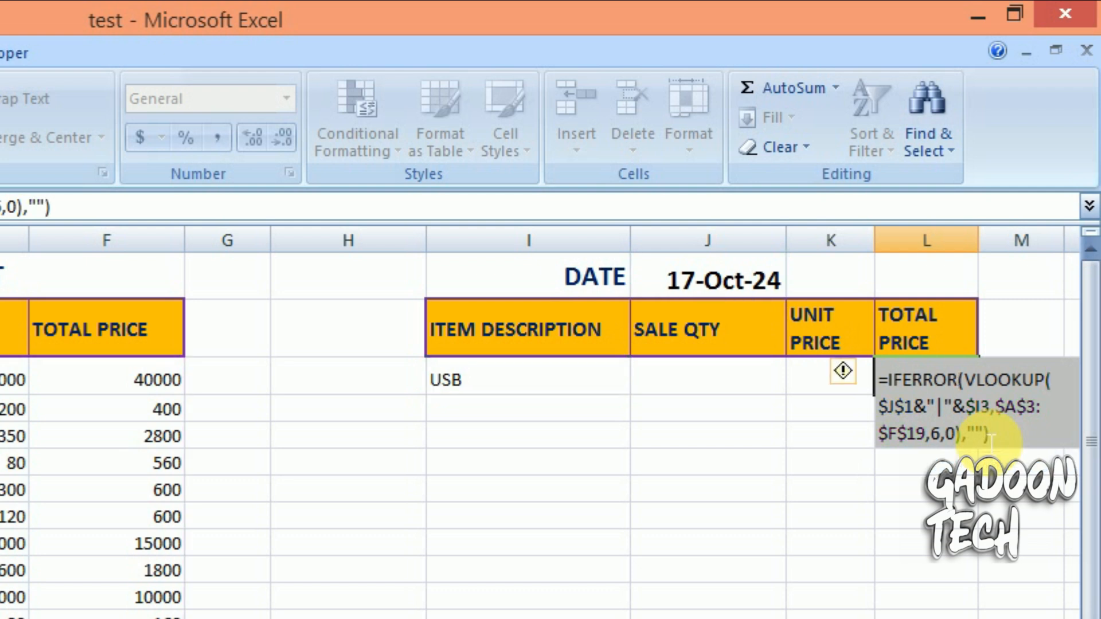
Confirm the Total Price formula in L3 and set the item description in I3 to CPU.
key("Return")
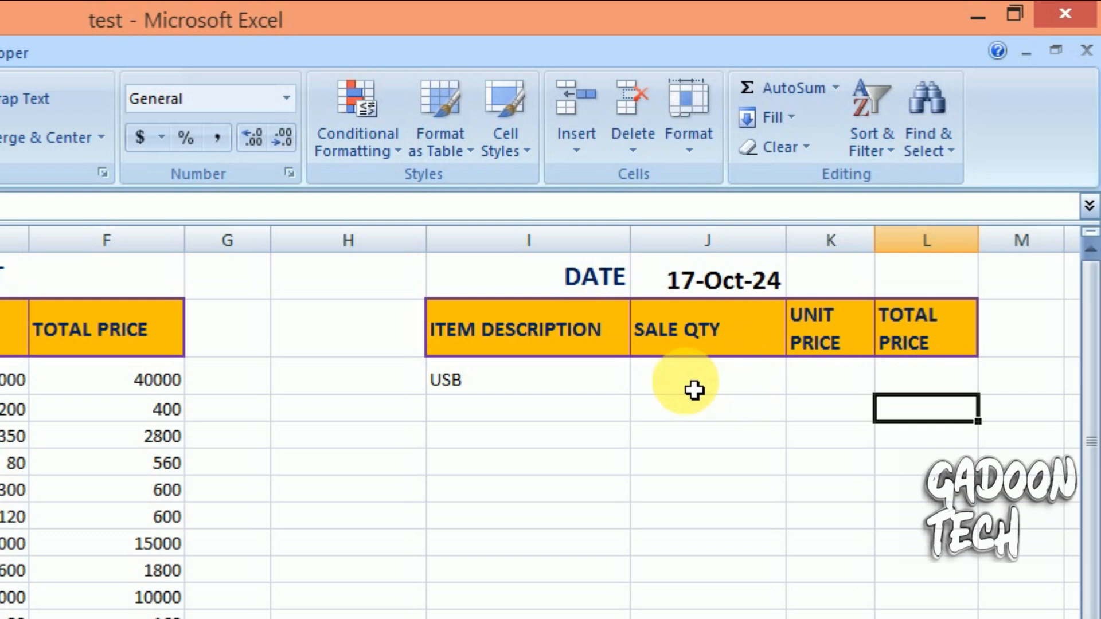
left_click(616, 395)
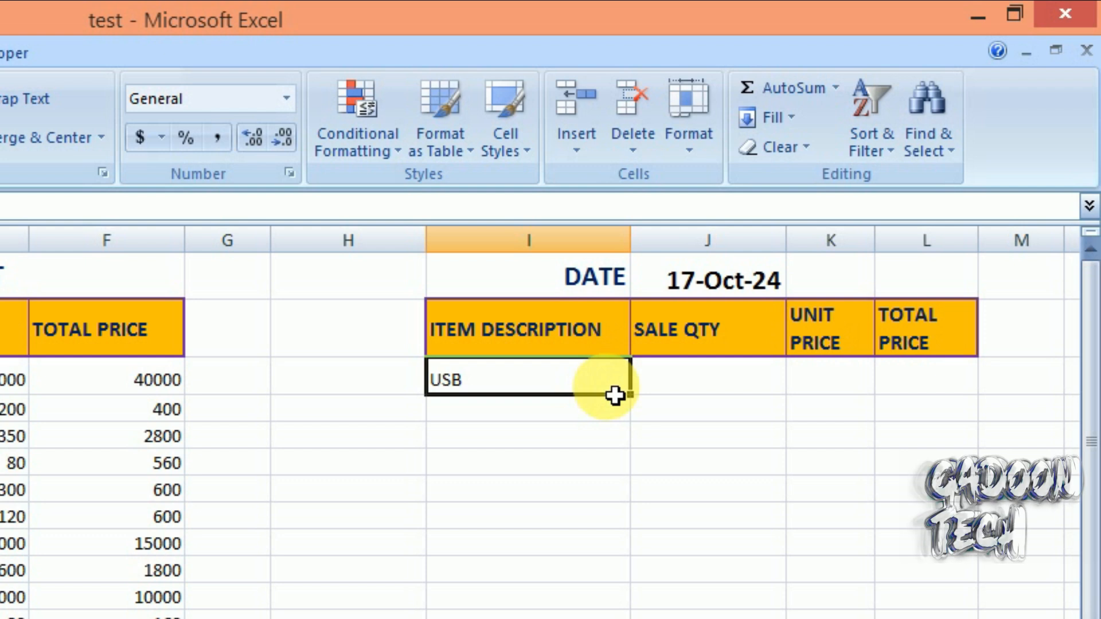
type("CU")
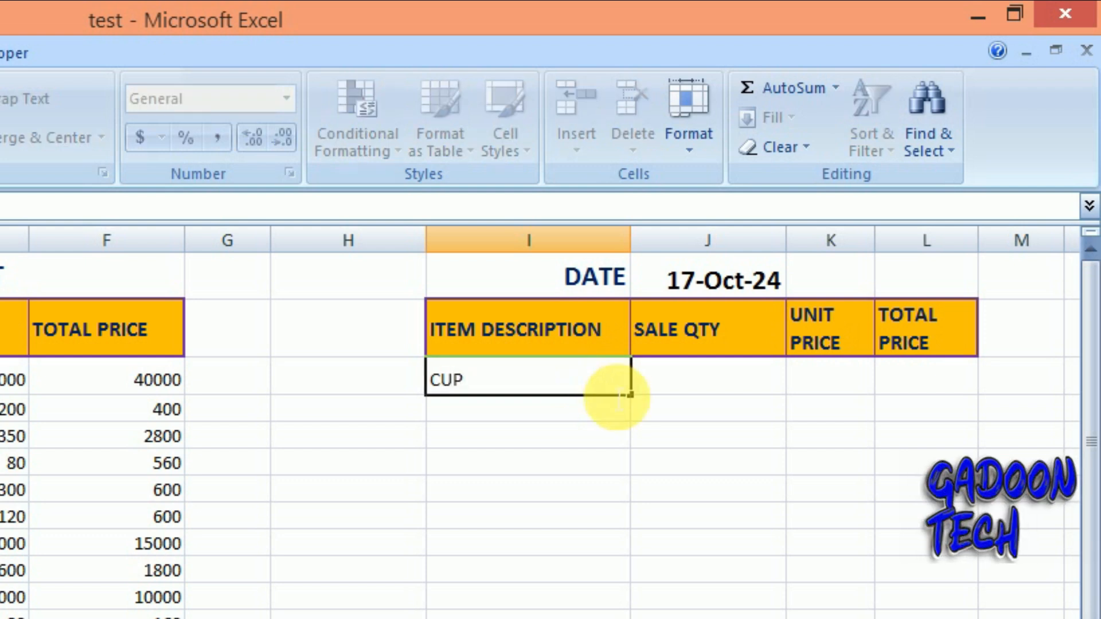
type("P")
key("Return")
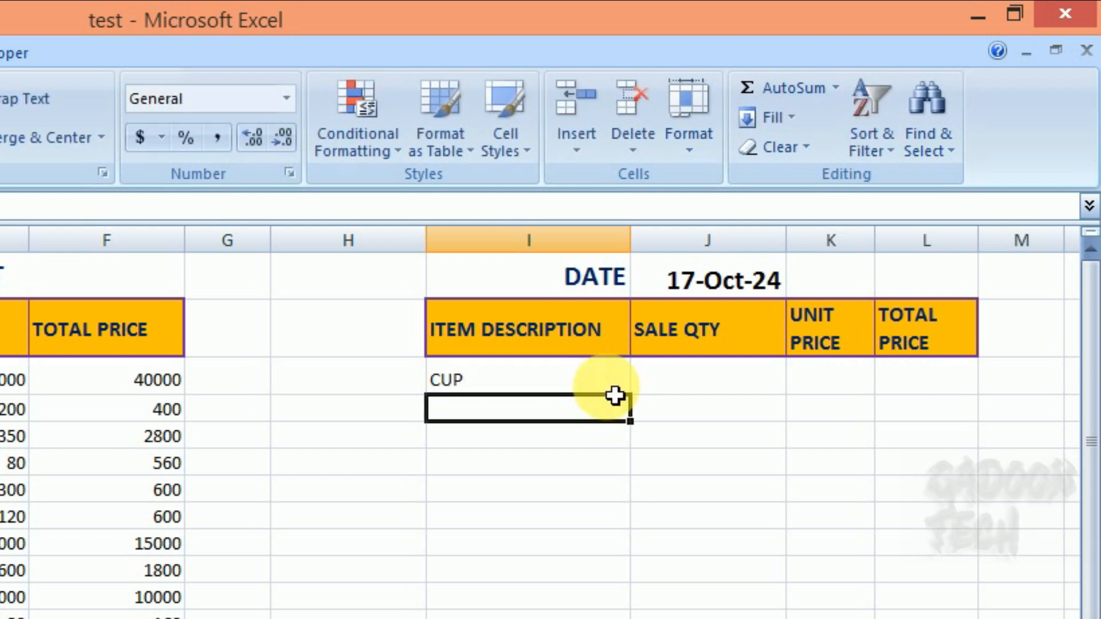
left_click(514, 390)
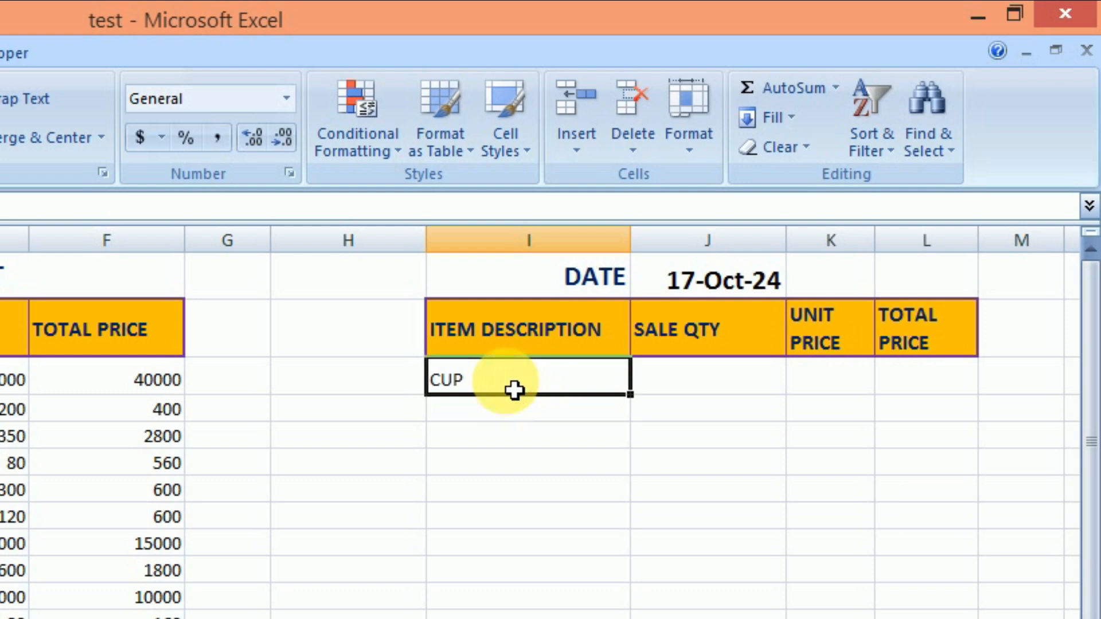
type("CP")
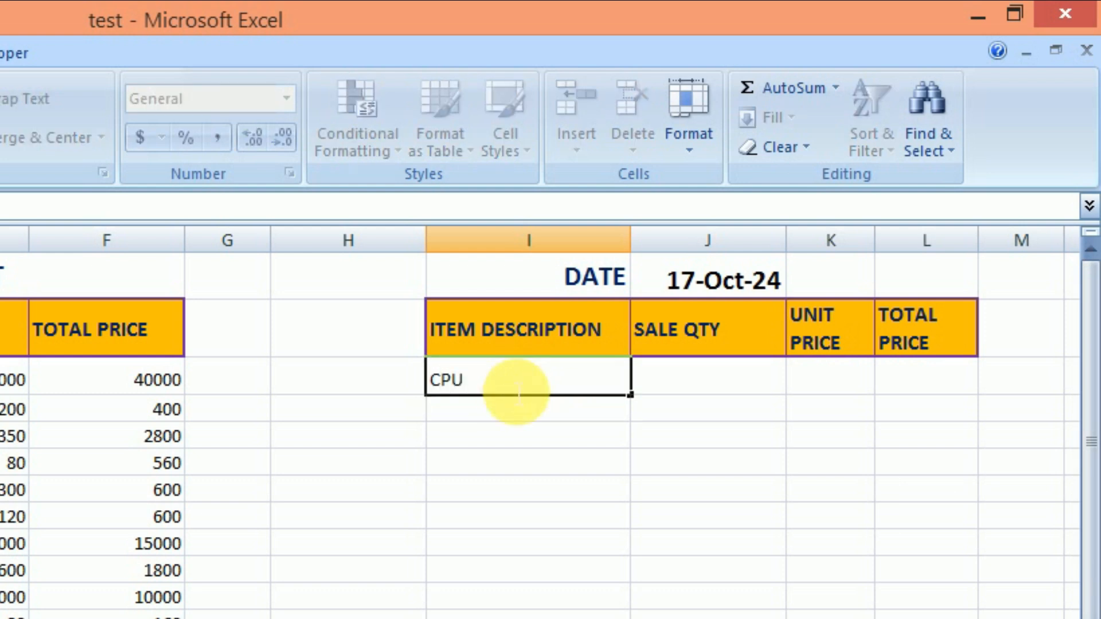
type("U")
key("Return")
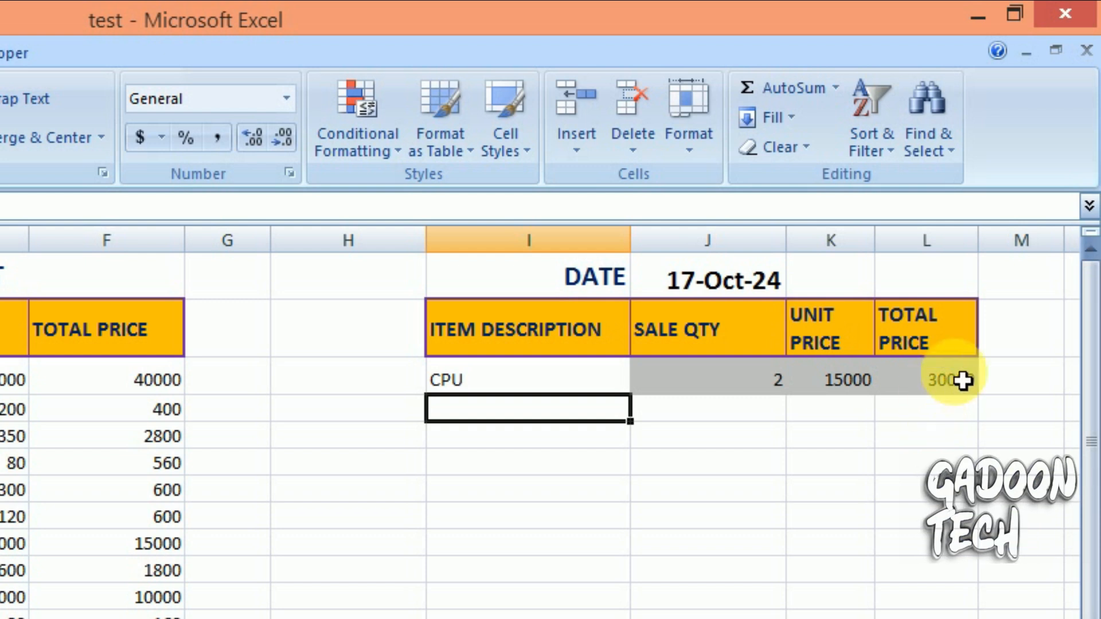
Change the day in the report date formula in J1 so it reads =DATE(2024,10,16).
double_click(769, 298)
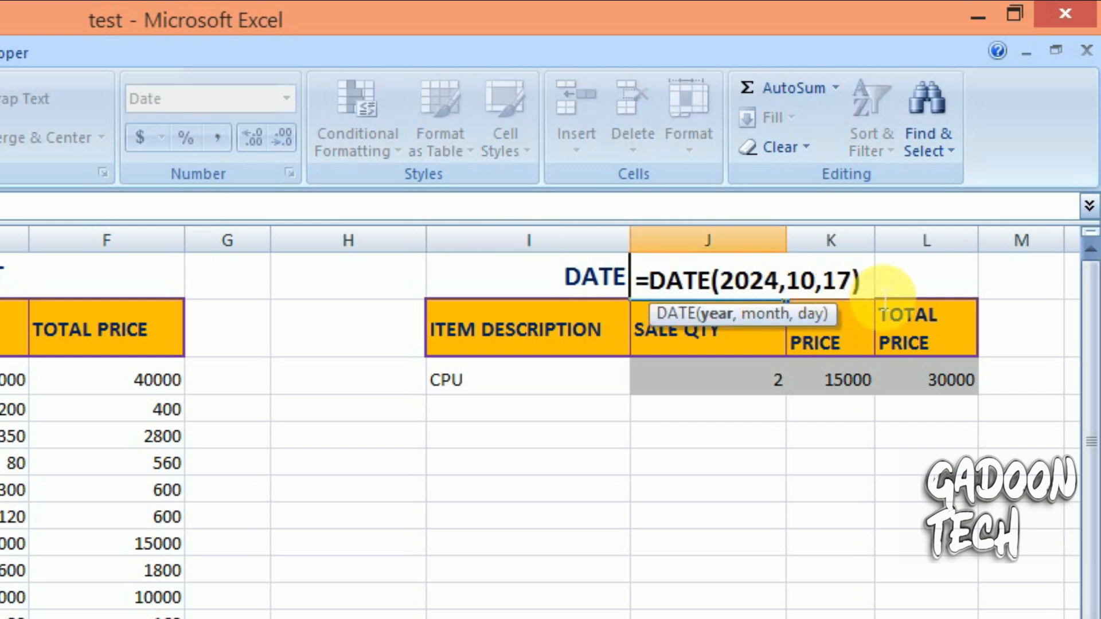
left_click(851, 282)
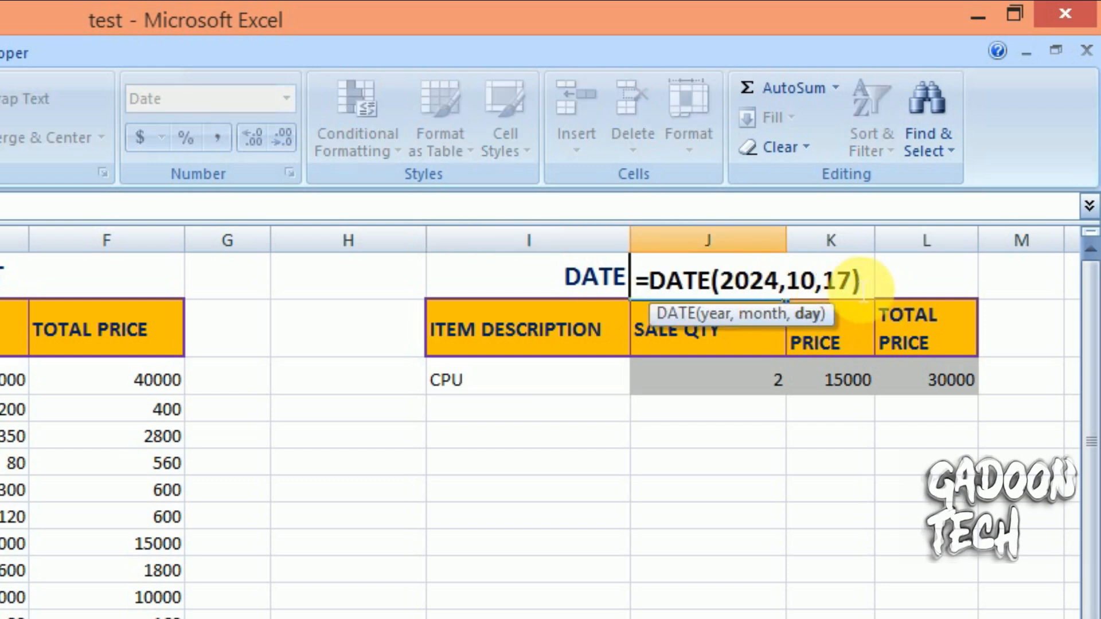
key("BackSpace")
type("6")
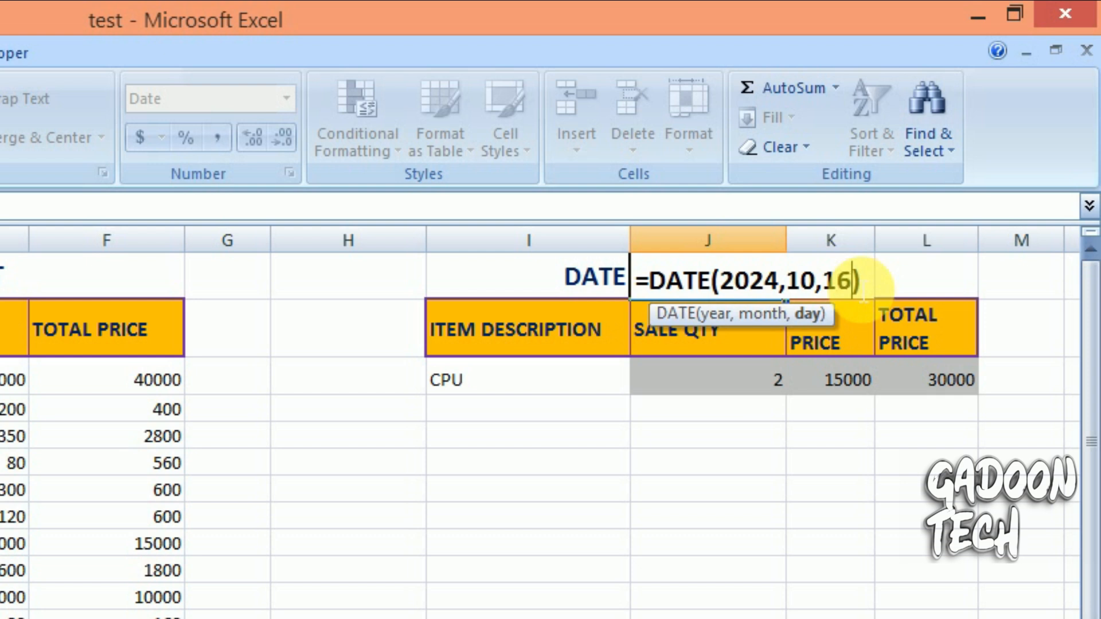
key("Return")
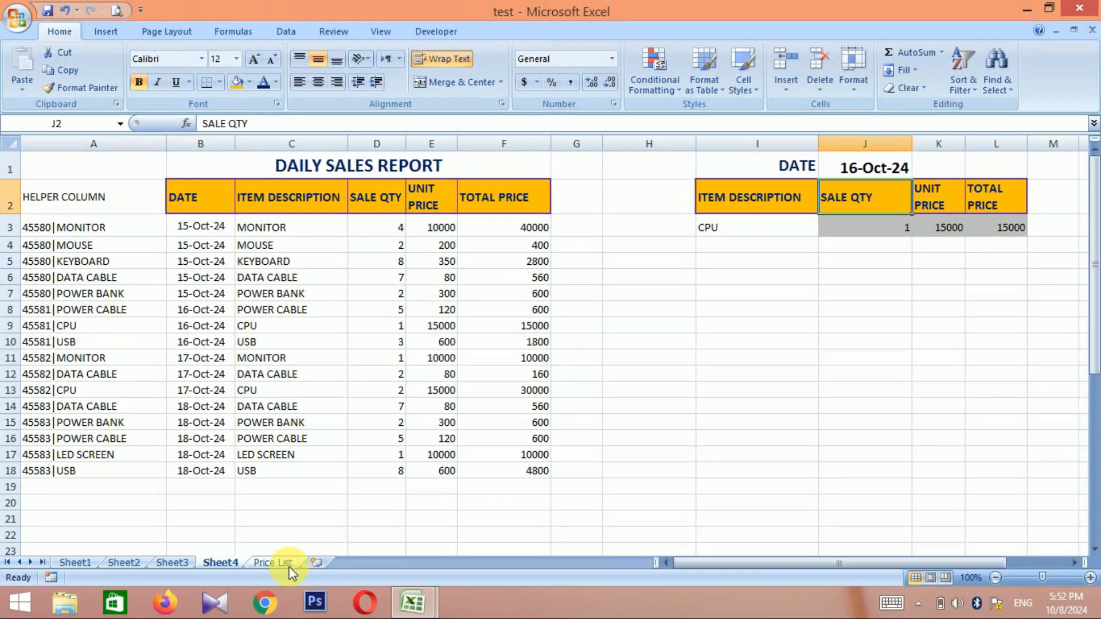
Copy the item names in B5:B13 of the Price List sheet and paste them into Sheet4 starting at I3.
left_click(273, 563)
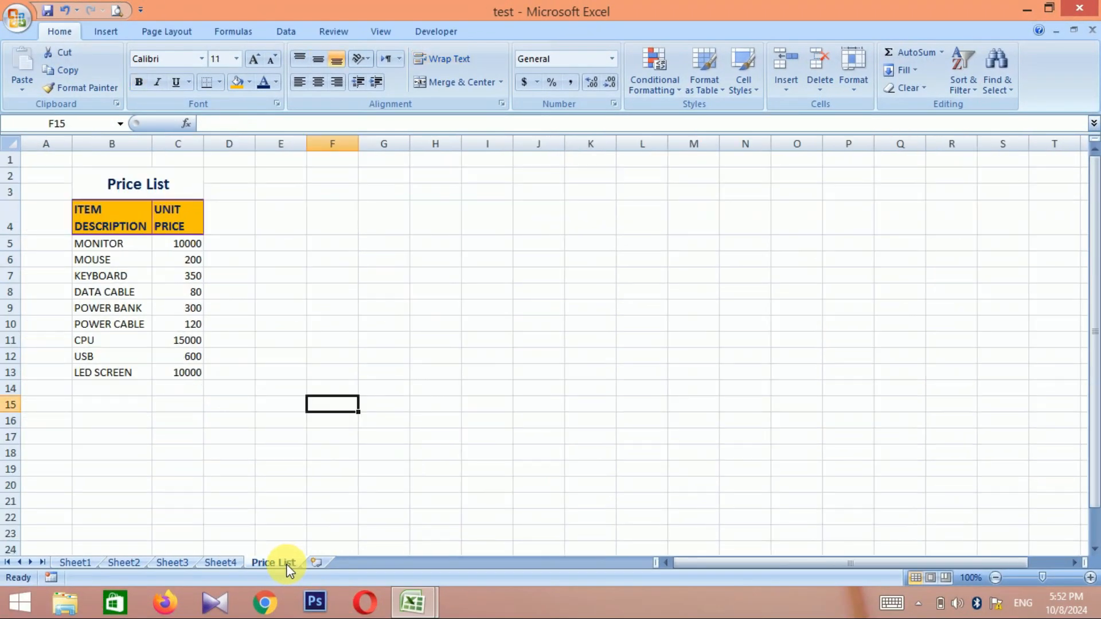
left_click_drag(114, 246, 118, 378)
key("ctrl+c")
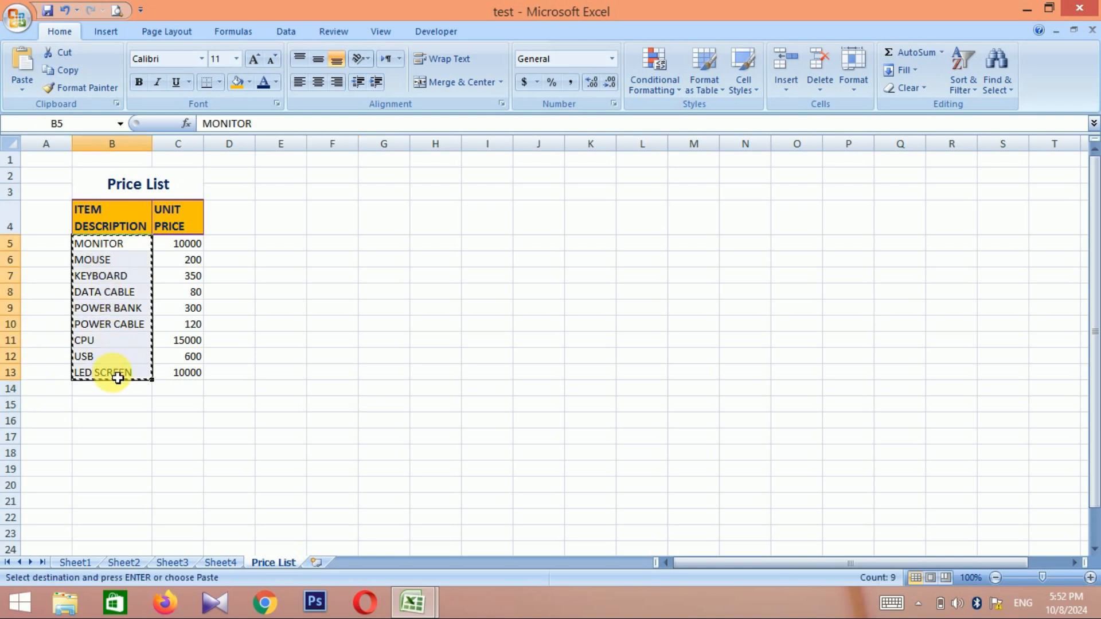
left_click(236, 563)
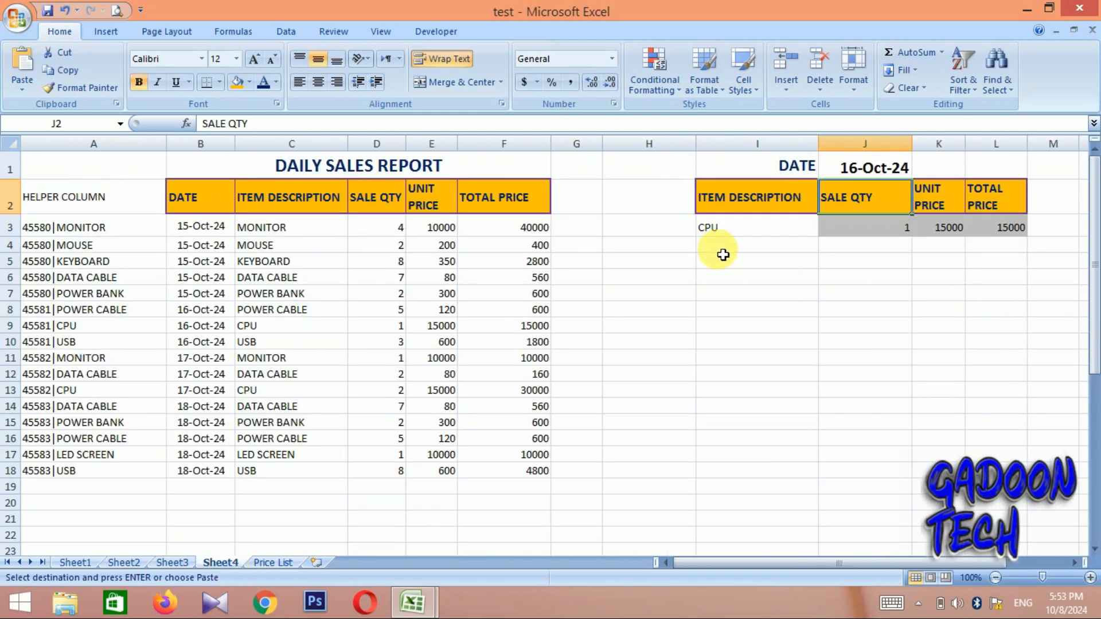
left_click(725, 229)
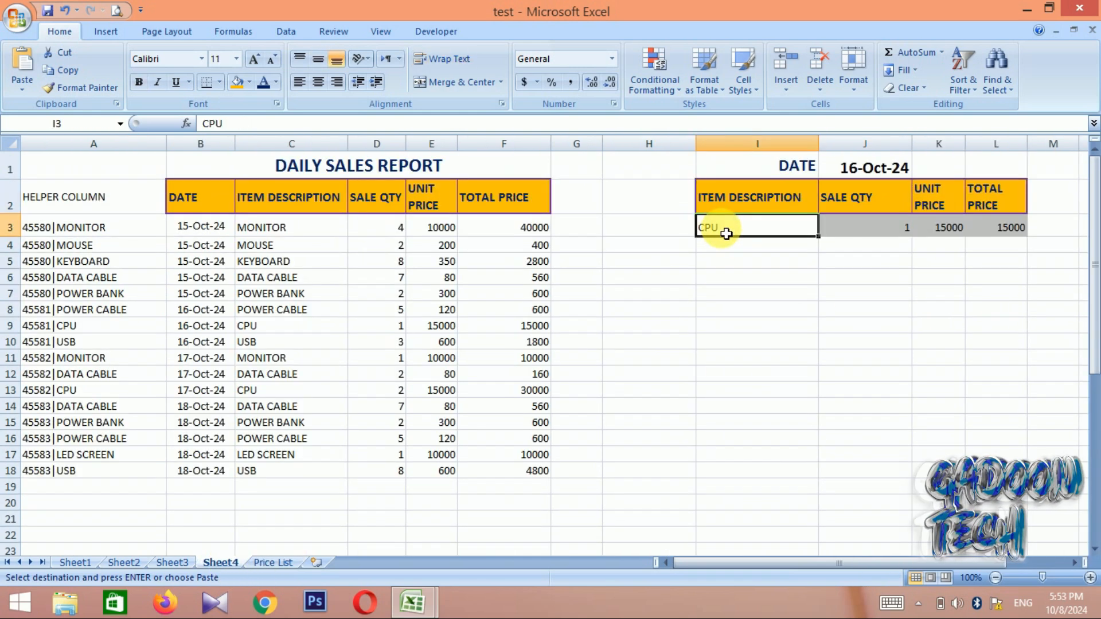
key("ctrl+v")
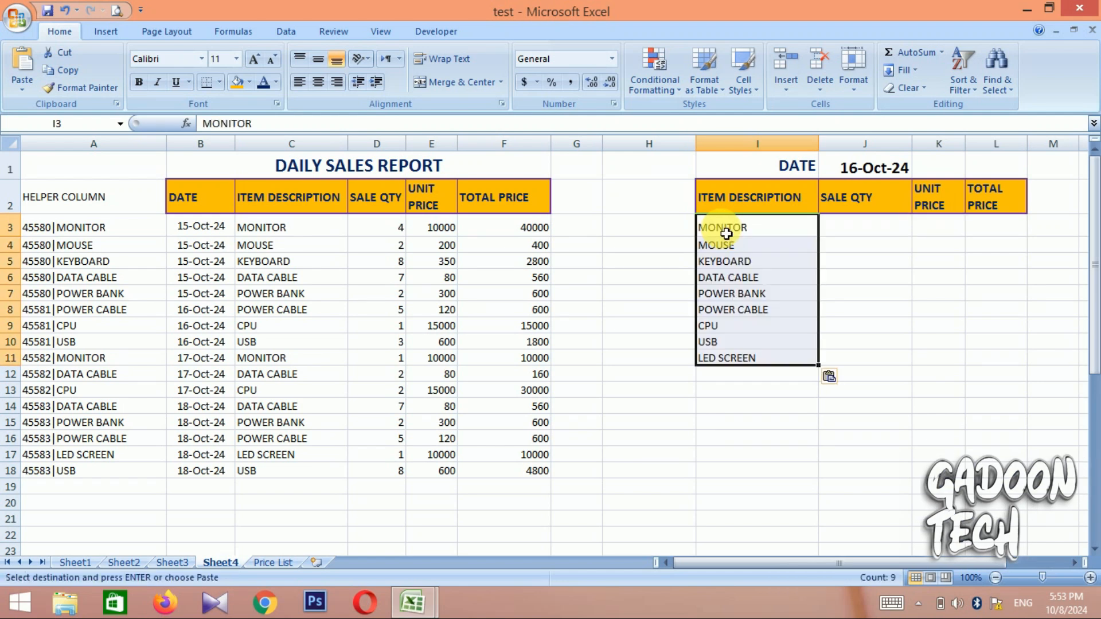
key("Escape")
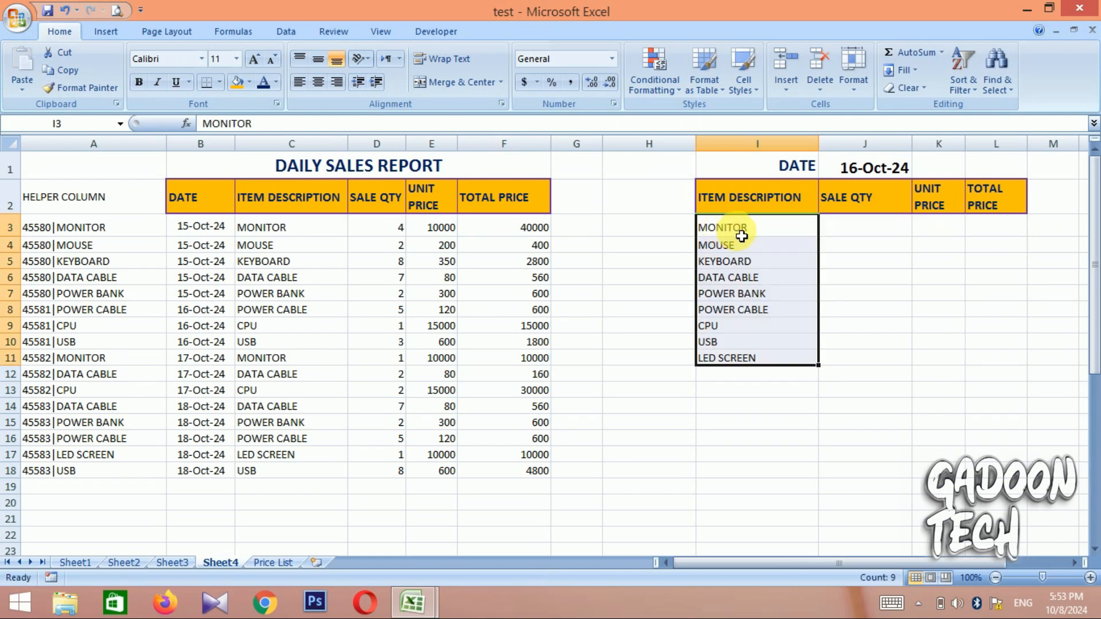
Fill the lookup formulas in J3:L3 down through row 11 for all listed items.
left_click(906, 295)
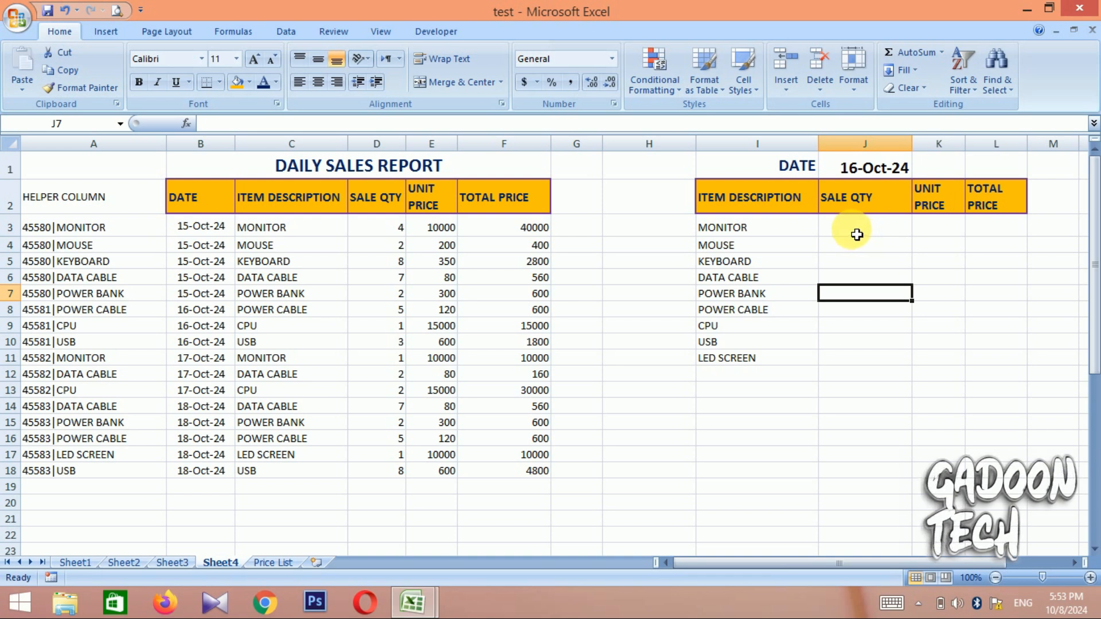
left_click_drag(878, 231, 1034, 247)
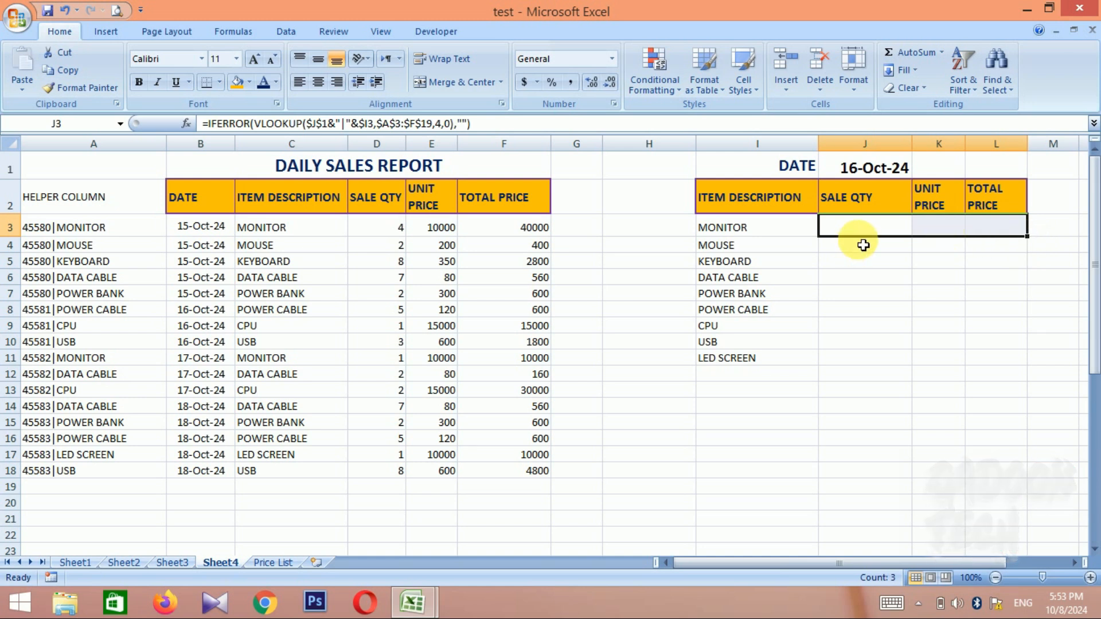
left_click_drag(1034, 247, 1019, 373)
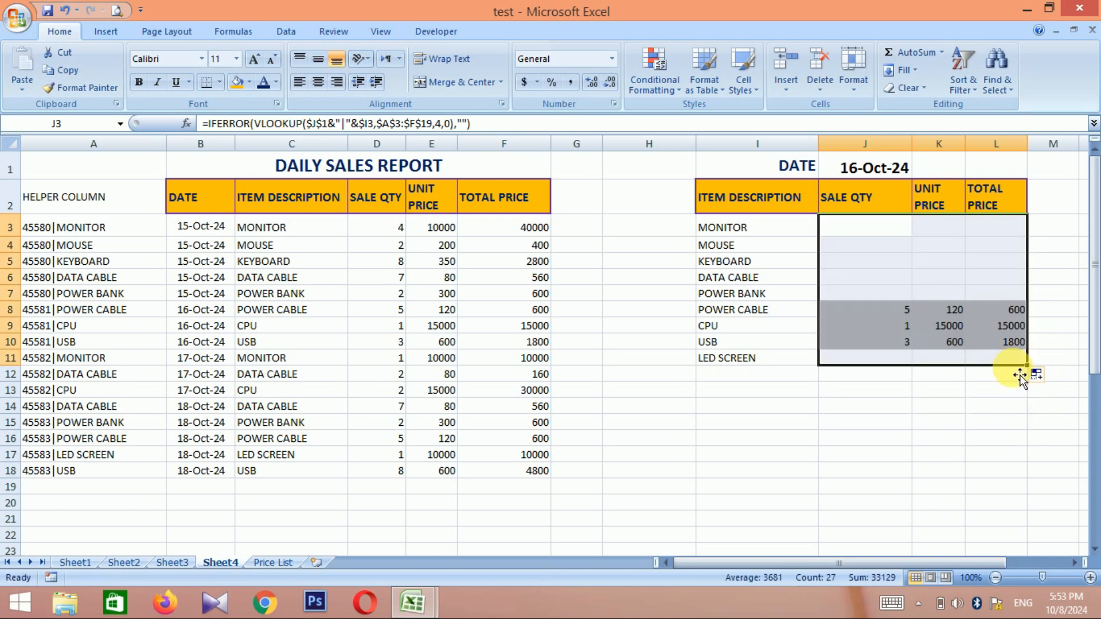
left_click(827, 396)
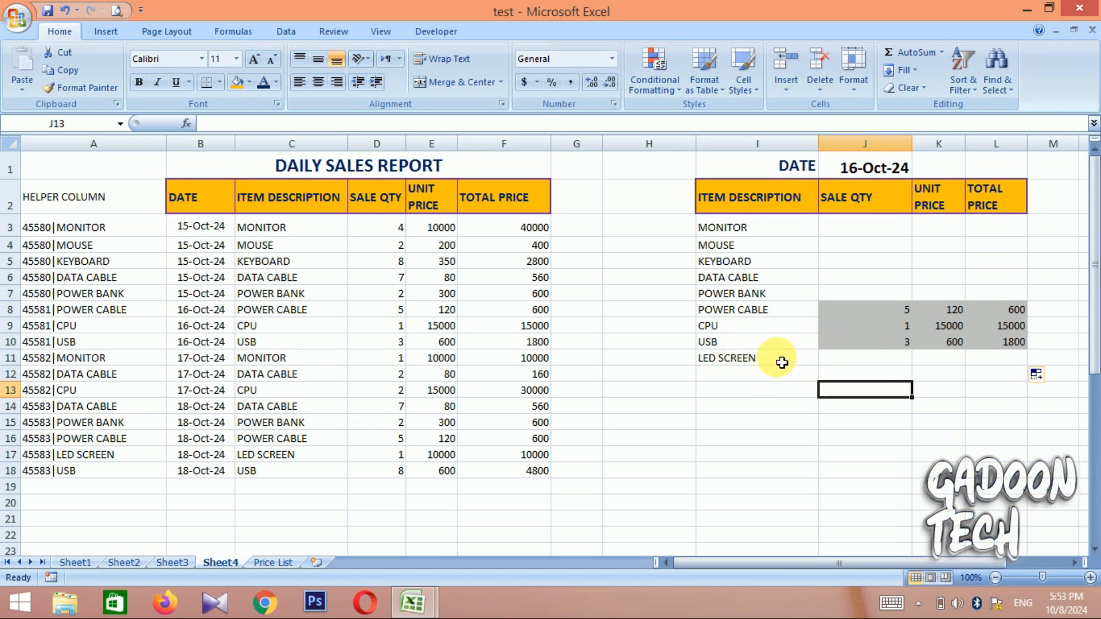
Test the filled report with 15 October 2024 by changing J1 to =DATE(2024,10,15).
double_click(913, 168)
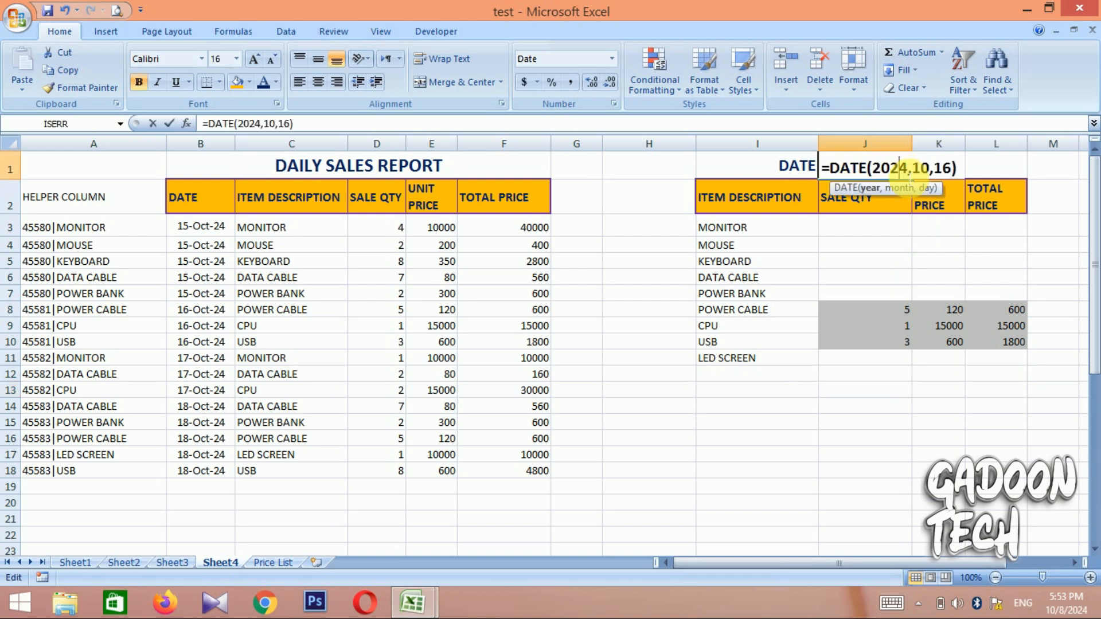
left_click(951, 167)
key("BackSpace")
key("BackSpace")
type("15")
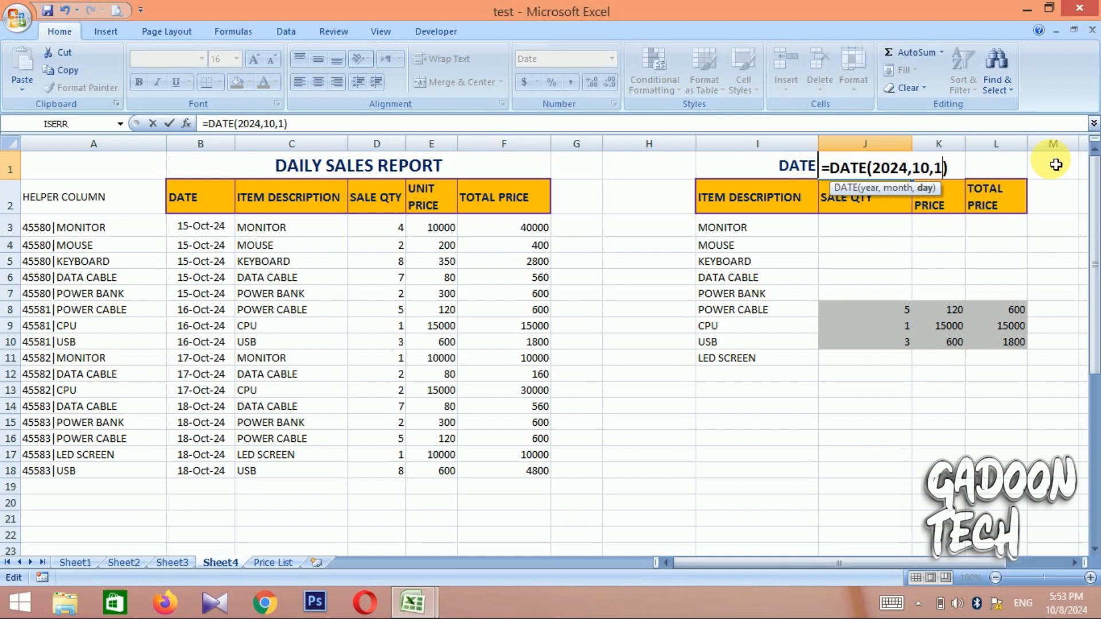
key("Return")
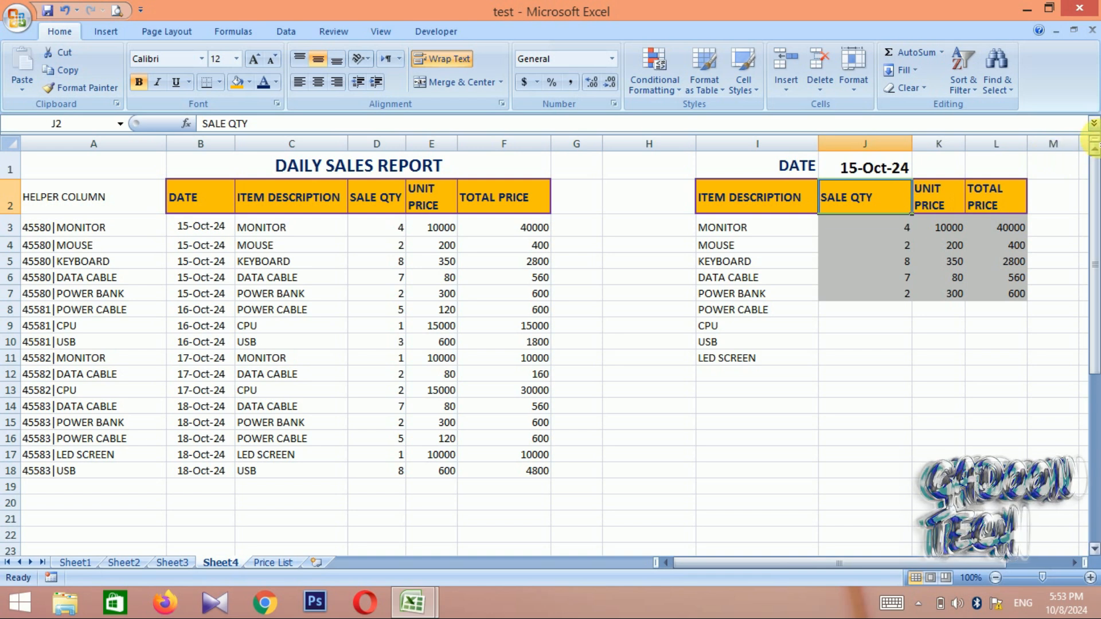
Test the report for 17 October 2024 by changing J1 to =DATE(2024,10,17).
left_click(898, 170)
double_click(899, 170)
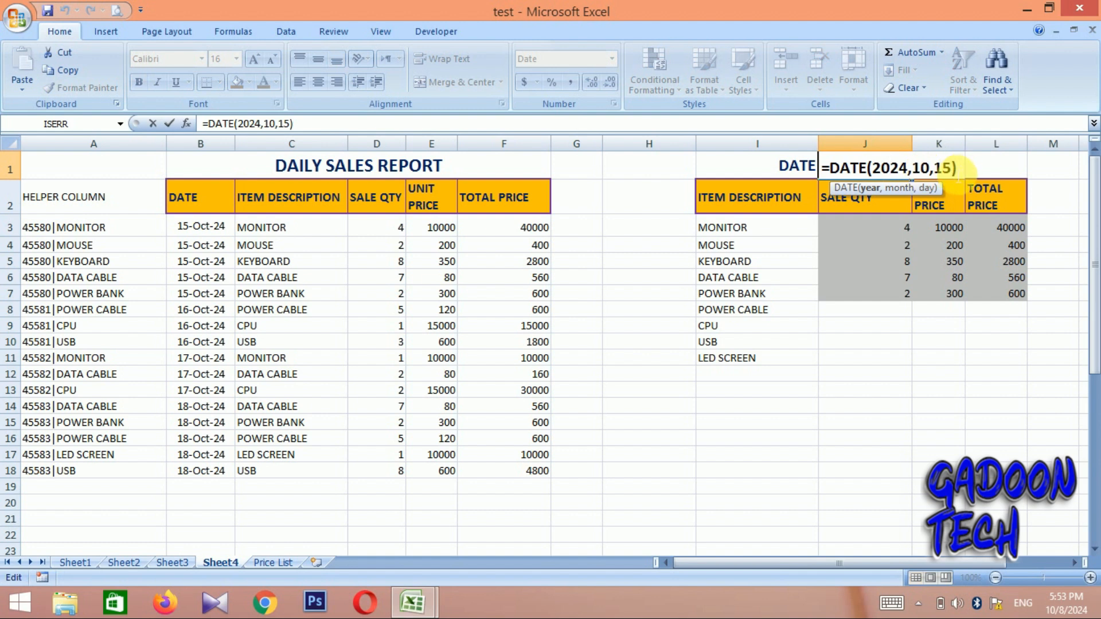
key("BackSpace")
type("7")
key("Return")
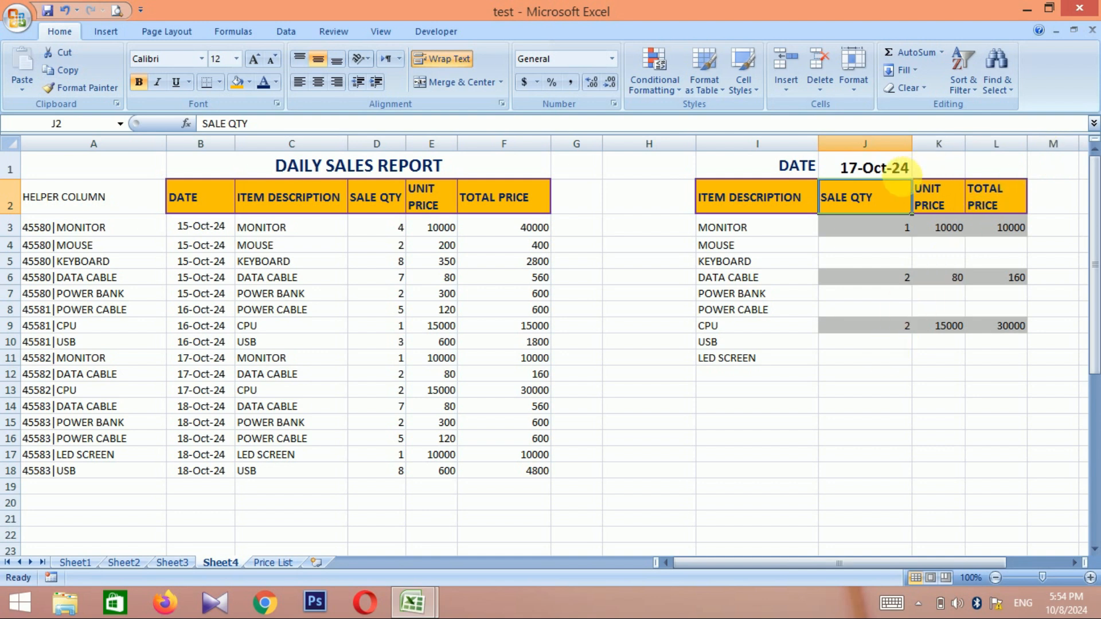
Test the report for 18 October 2024 by changing J1 to =DATE(2024,10,18).
double_click(904, 172)
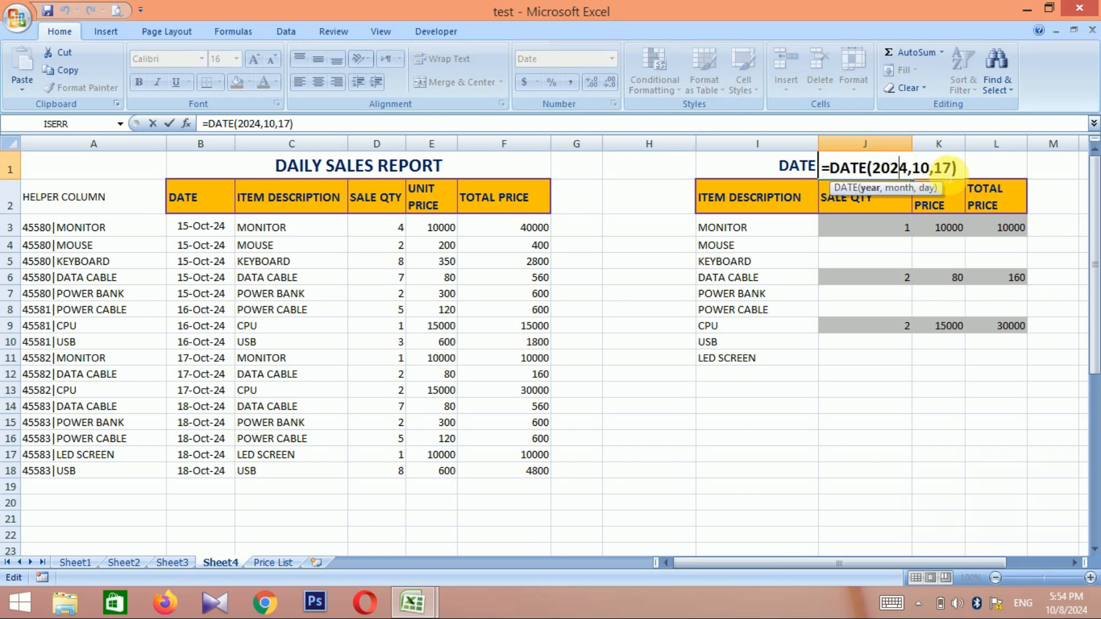
key("BackSpace")
type("8")
key("Return")
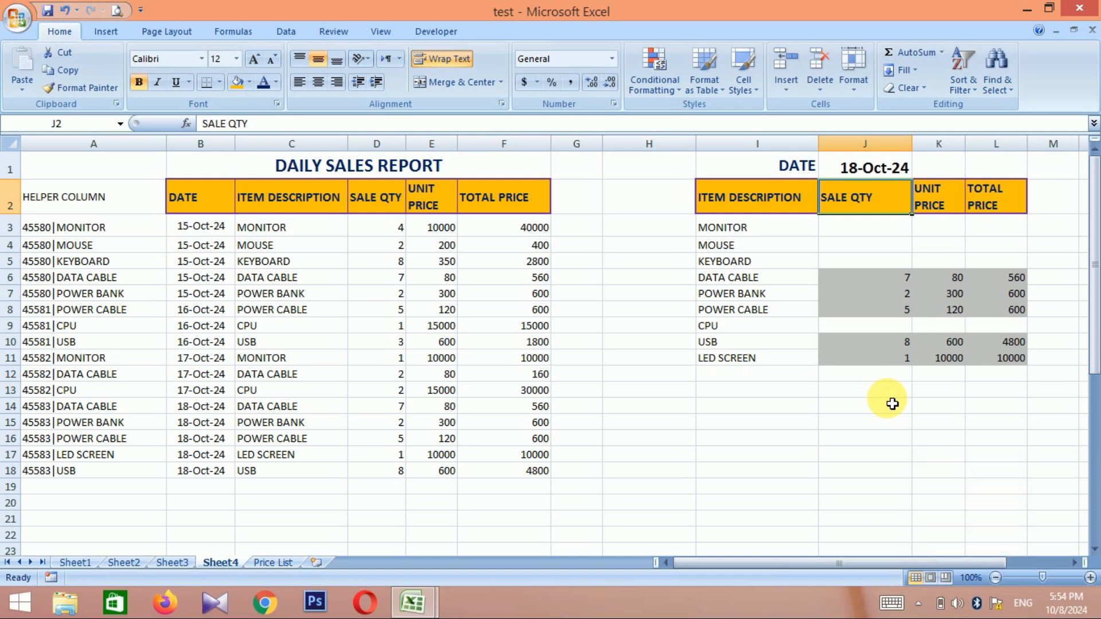
Set the font colour of helper column A to white and hide the column.
left_click(131, 157)
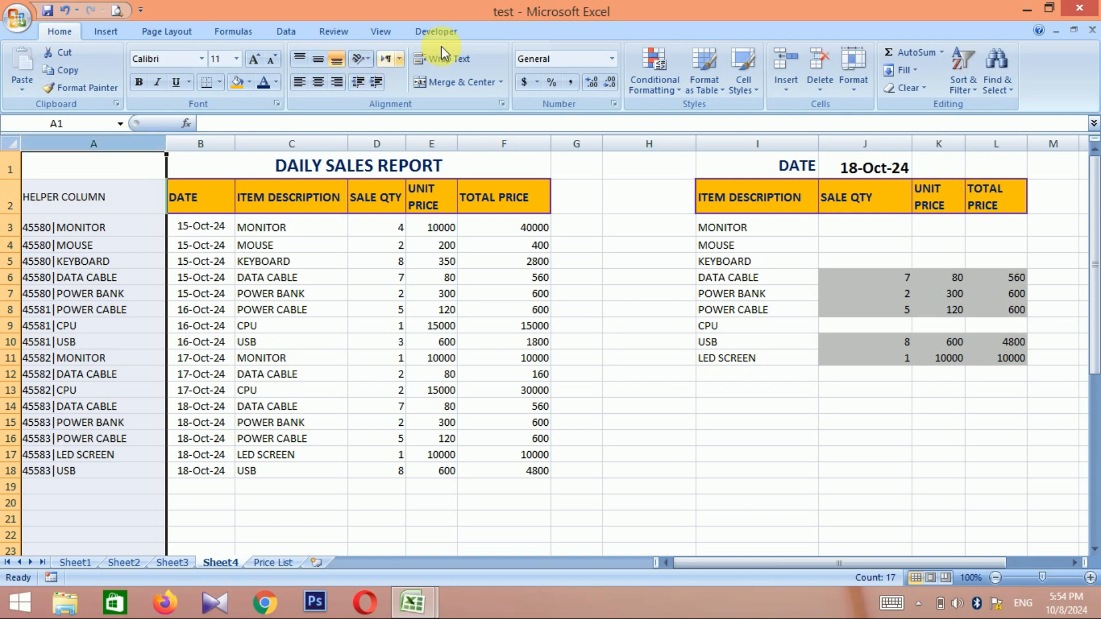
left_click(276, 82)
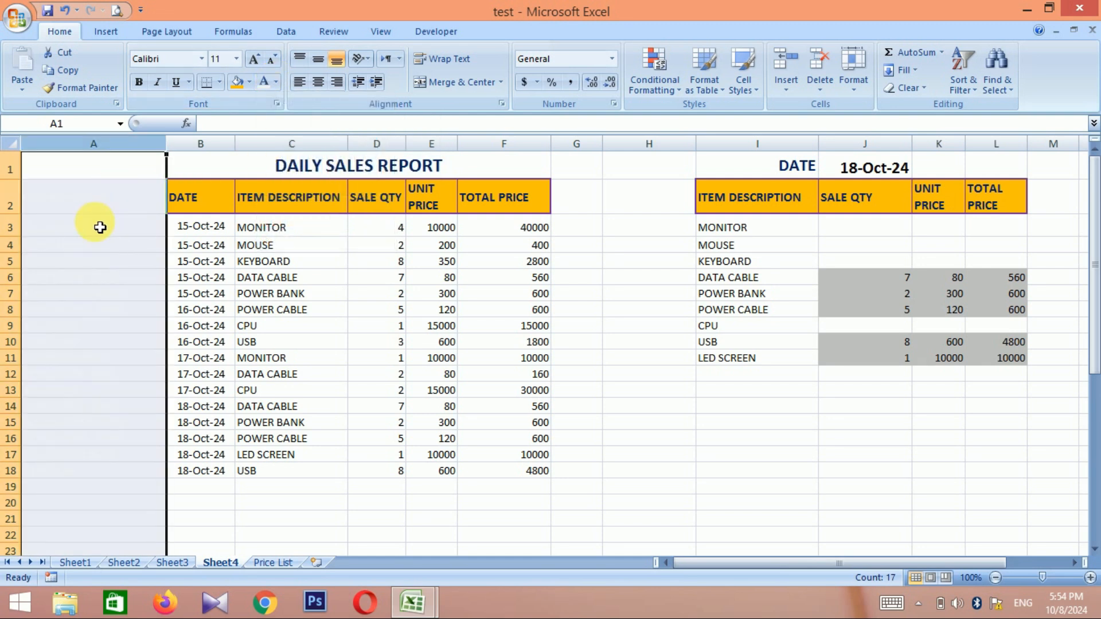
right_click(100, 228)
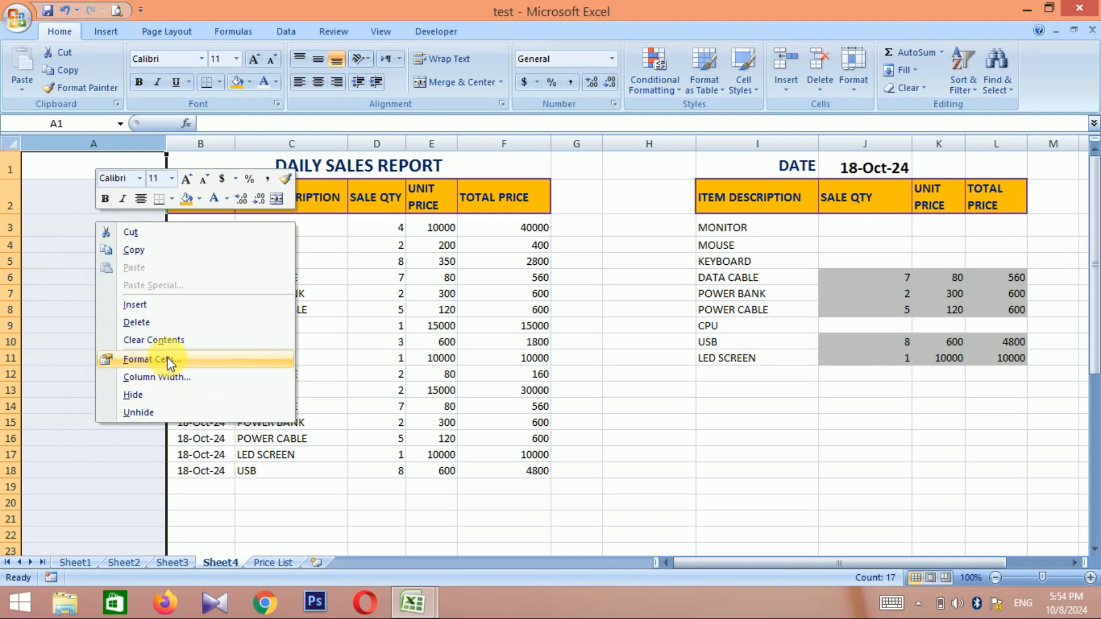
left_click(166, 396)
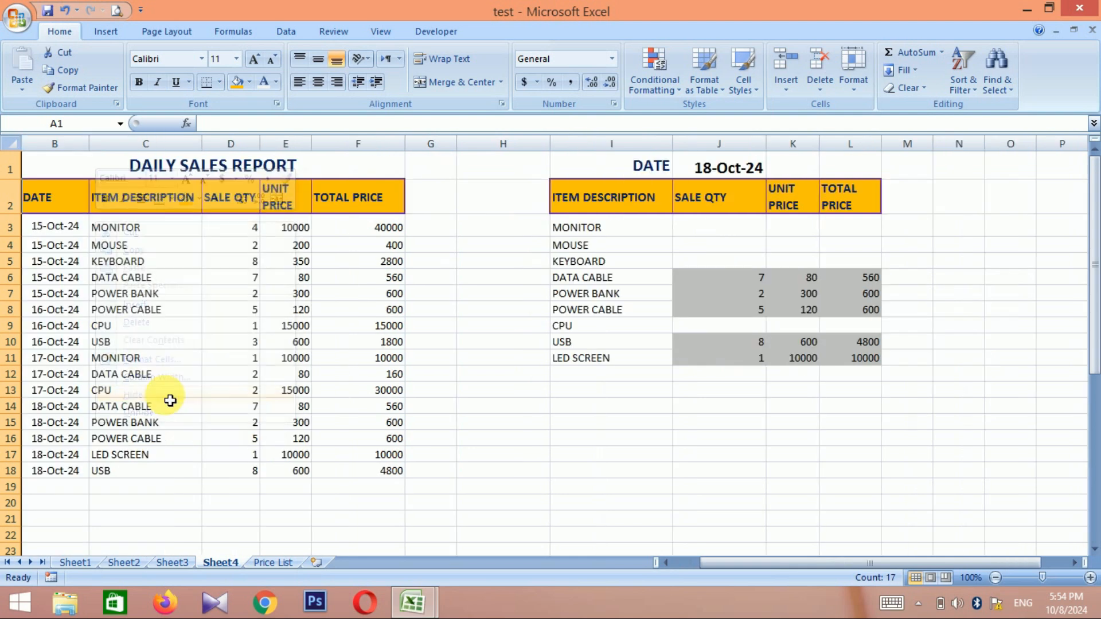
left_click(522, 452)
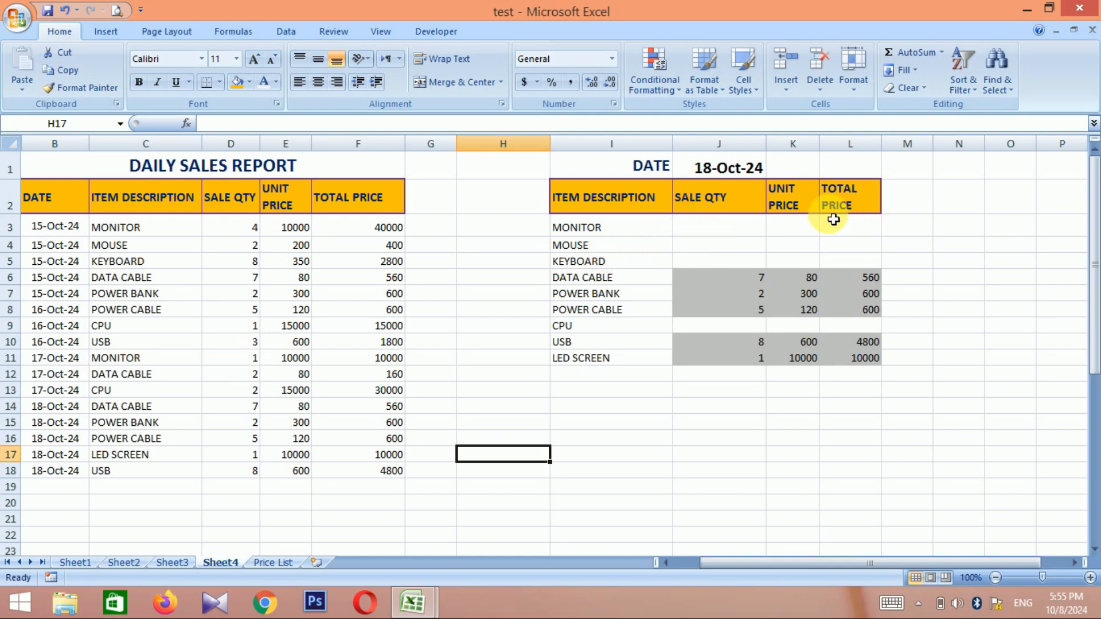
With the helper column hidden, set the report date formula in J1 to =DATE(2024,10,15).
double_click(753, 172)
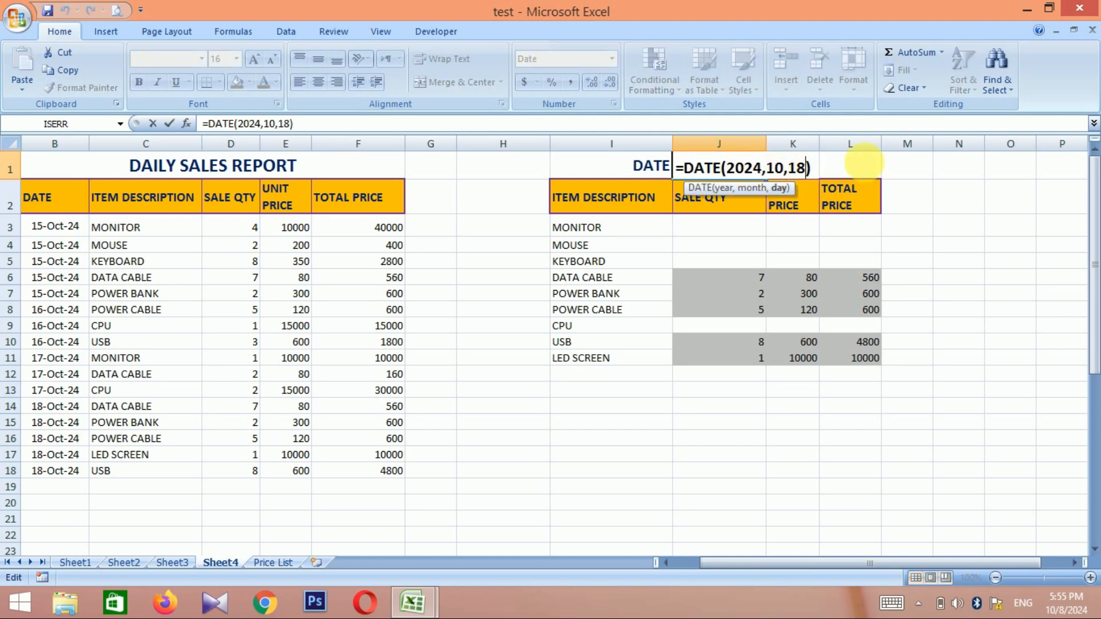
key("BackSpace")
type("5")
key("Return")
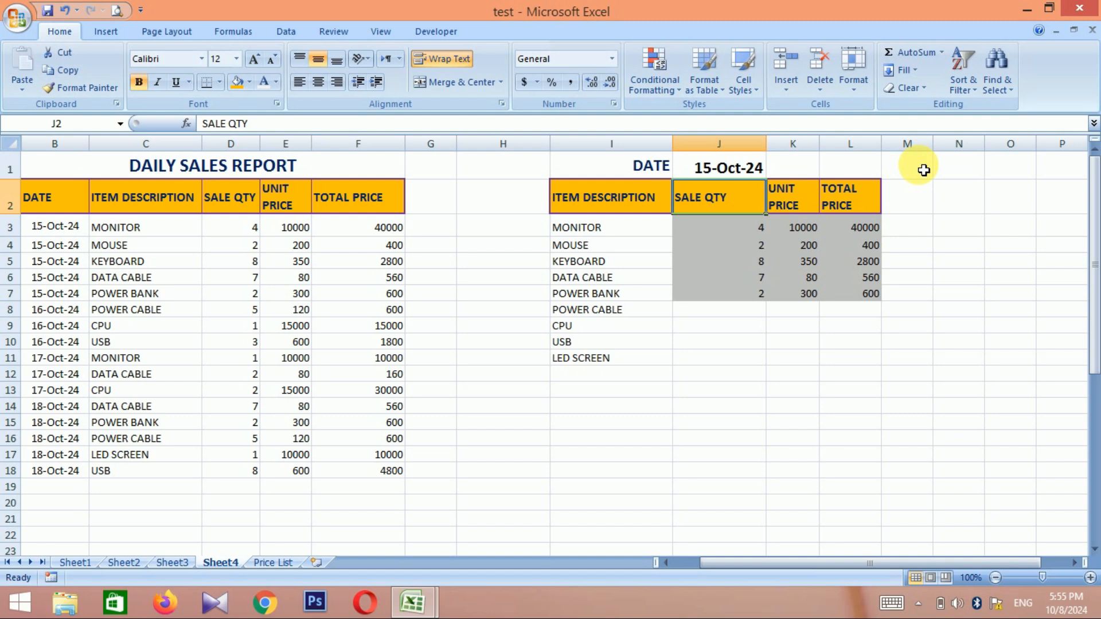
left_click(919, 293)
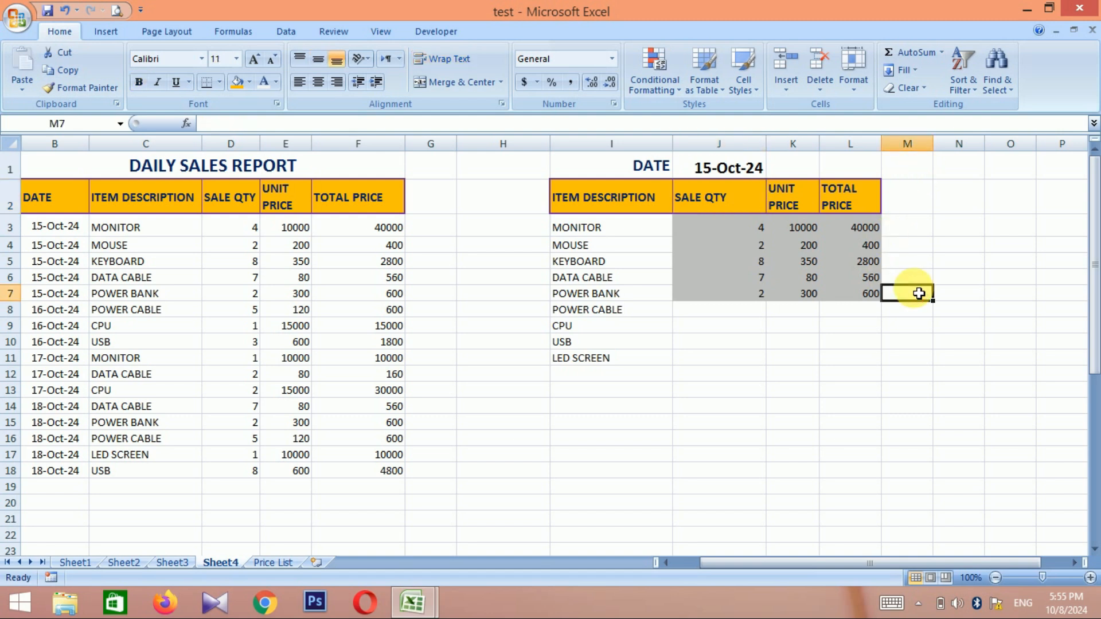